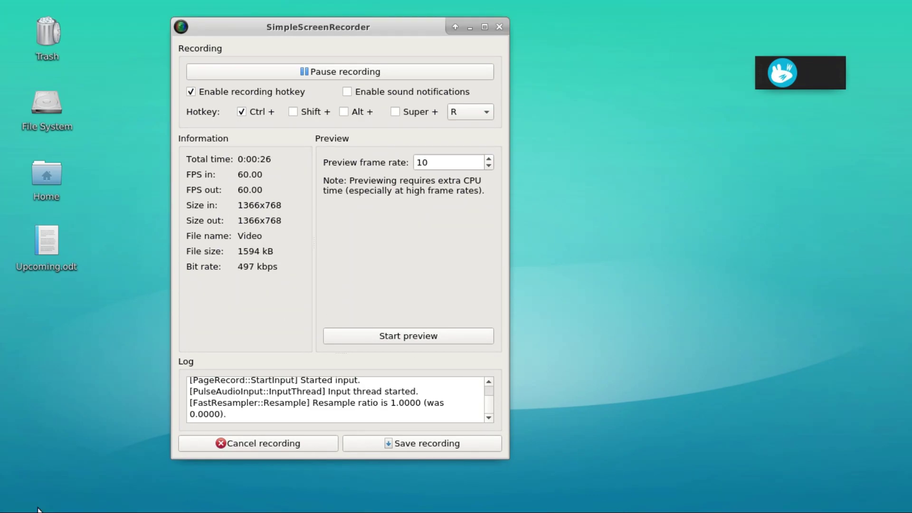
Step: Minimize the SimpleScreenRecorder window to clear the desktop
{"action": "left_click", "coordinate": [784, 71]}
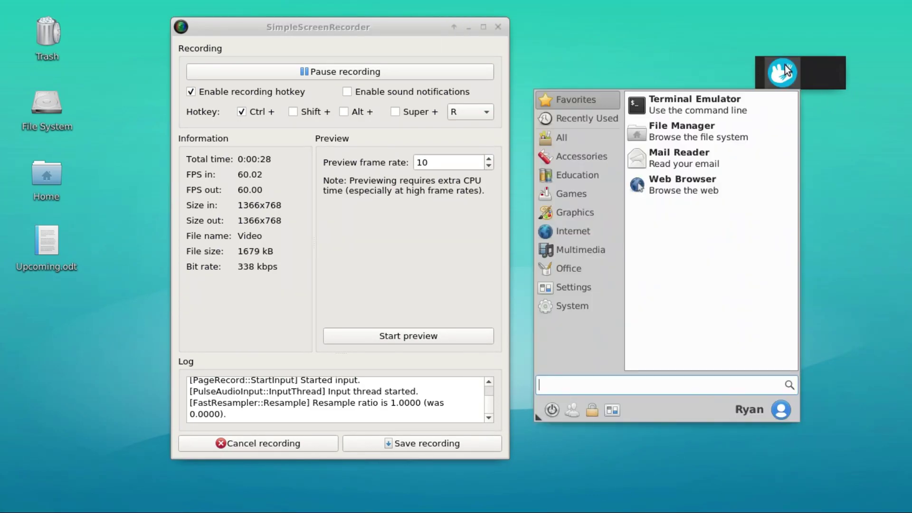
{"action": "left_click", "coordinate": [785, 71]}
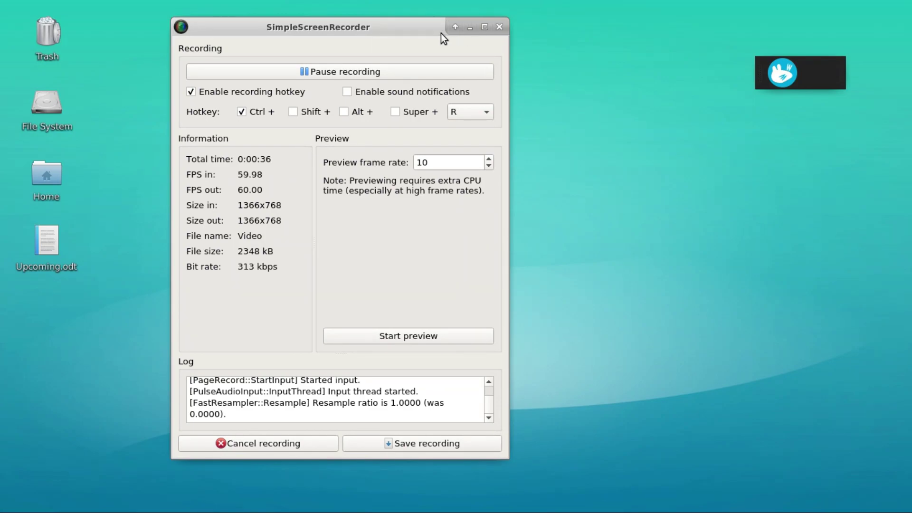
{"action": "left_click_drag", "start_coordinate": [287, 28], "coordinate": [355, 34]}
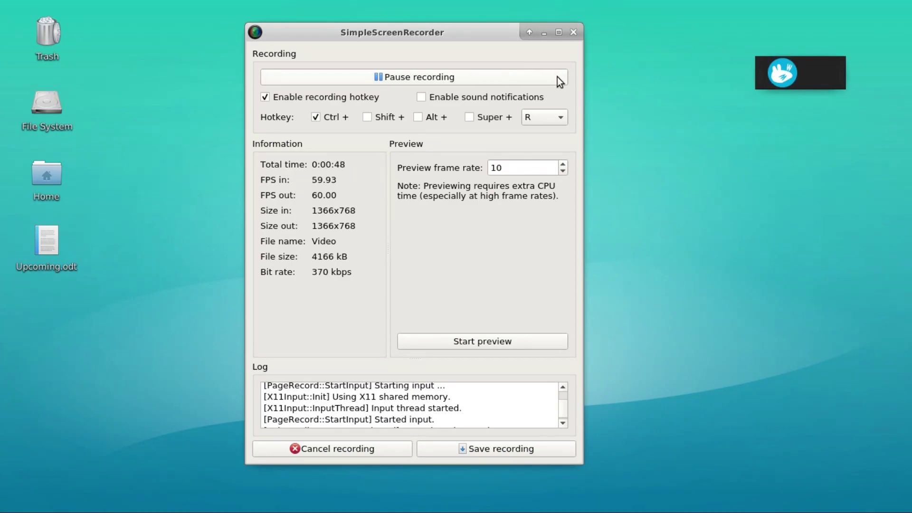
{"action": "left_click", "coordinate": [544, 33]}
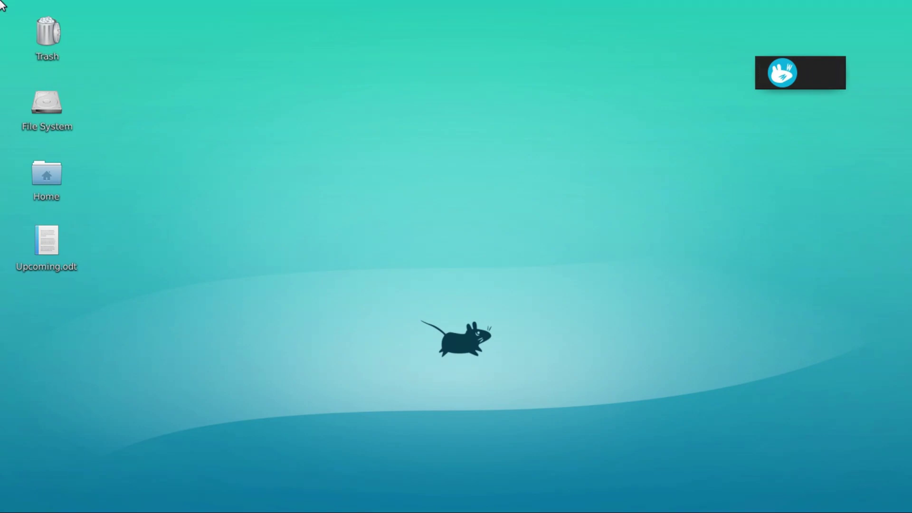
Step: Move the small floating panel inward, away from the upper-right area of the desktop
{"action": "left_click_drag", "start_coordinate": [1, 1], "coordinate": [888, 506]}
{"action": "left_click", "coordinate": [888, 506]}
{"action": "left_click_drag", "start_coordinate": [816, 77], "coordinate": [656, 176]}
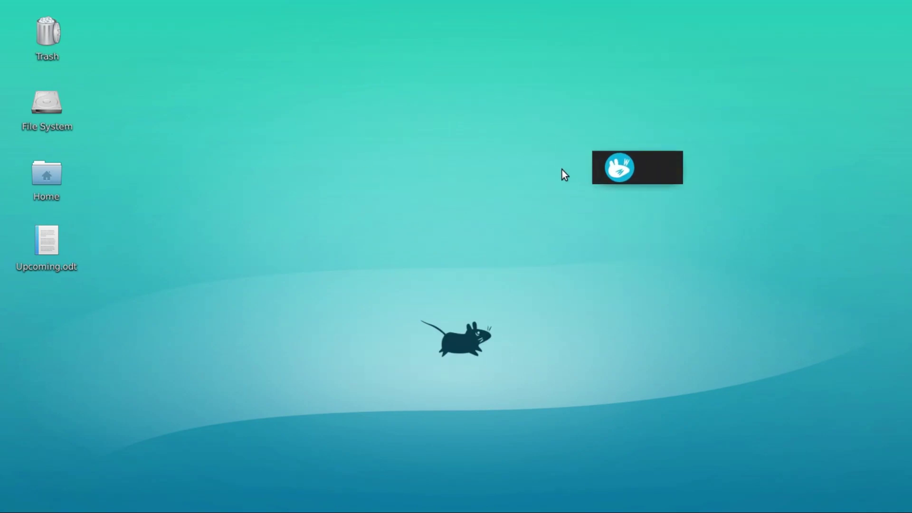
{"action": "left_click_drag", "start_coordinate": [737, 245], "coordinate": [360, 26]}
{"action": "right_click", "coordinate": [462, 195]}
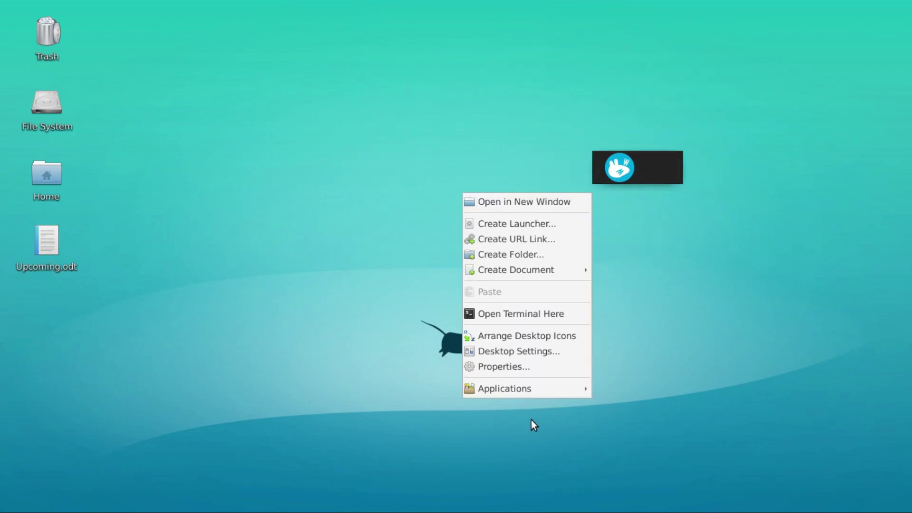
{"action": "left_click", "coordinate": [516, 354]}
{"action": "left_click_drag", "start_coordinate": [476, 59], "coordinate": [201, 47]}
{"action": "left_click", "coordinate": [464, 50]}
{"action": "right_click", "coordinate": [418, 54]}
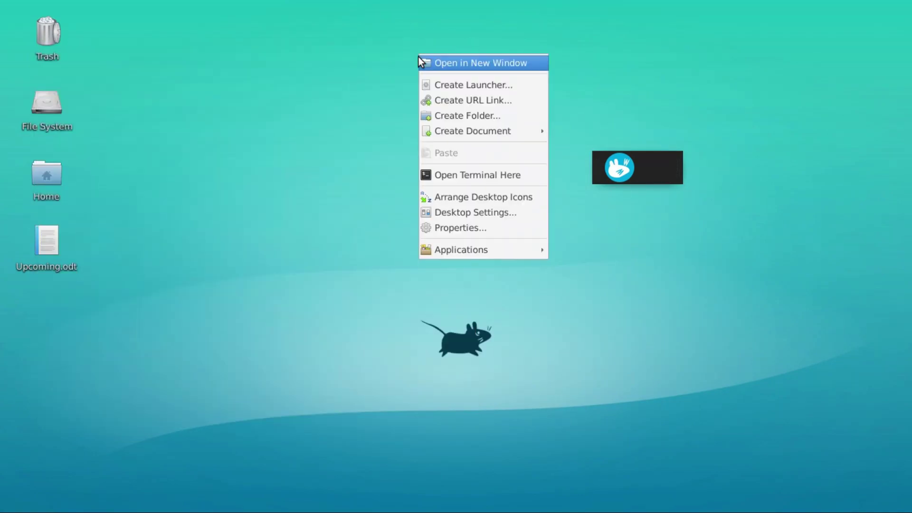
{"action": "left_click", "coordinate": [316, 104]}
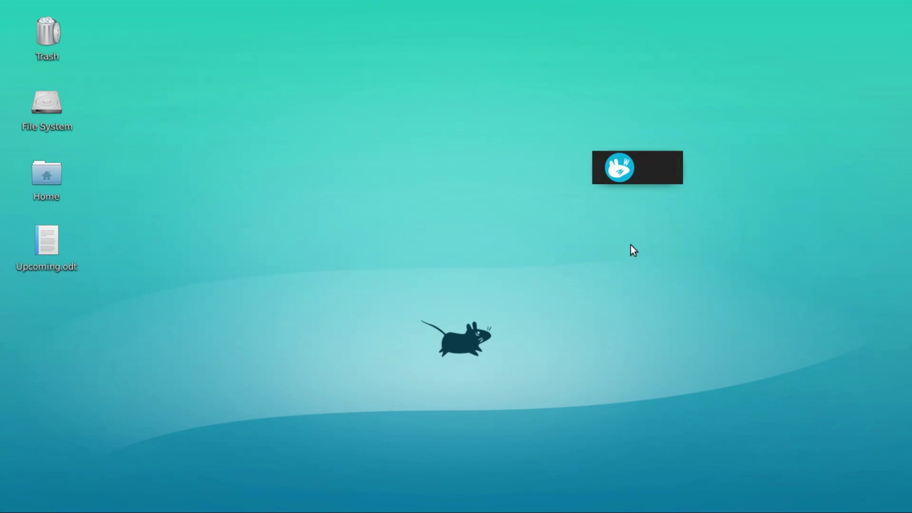
Step: Remove the Whisker Menu from the floating panel so that the panel is empty
{"action": "left_click_drag", "start_coordinate": [656, 176], "coordinate": [677, 99]}
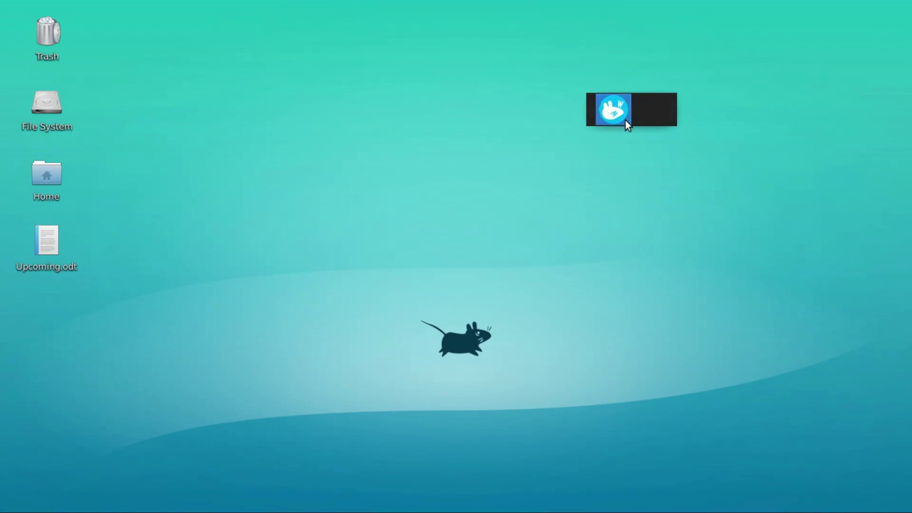
{"action": "left_click", "coordinate": [615, 107]}
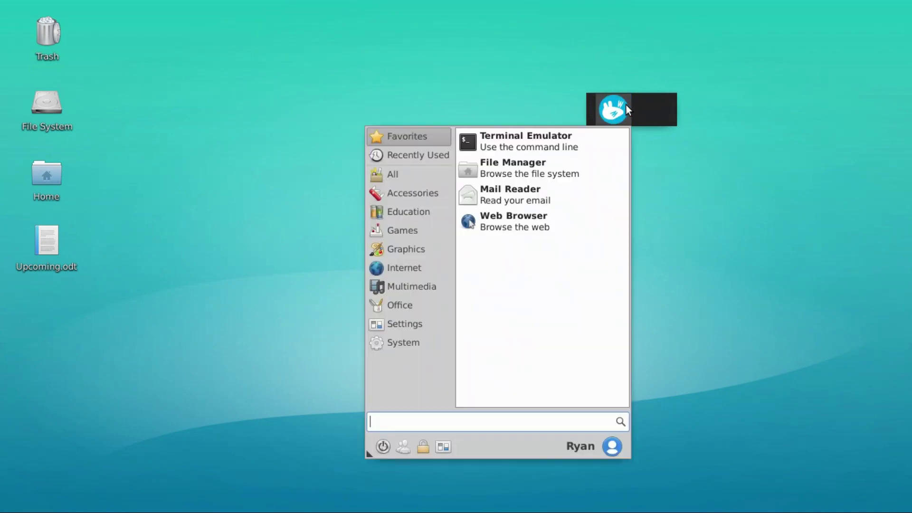
{"action": "left_click", "coordinate": [600, 110]}
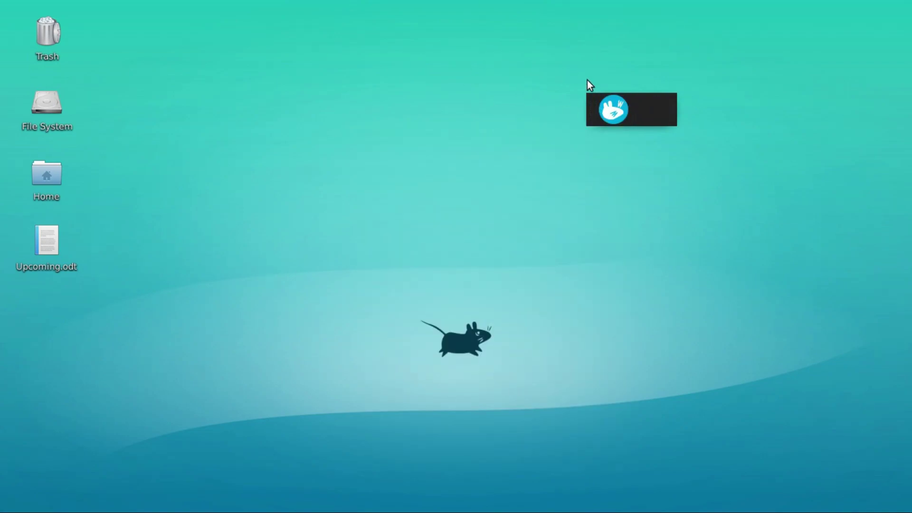
{"action": "right_click", "coordinate": [604, 107]}
{"action": "left_click", "coordinate": [636, 200]}
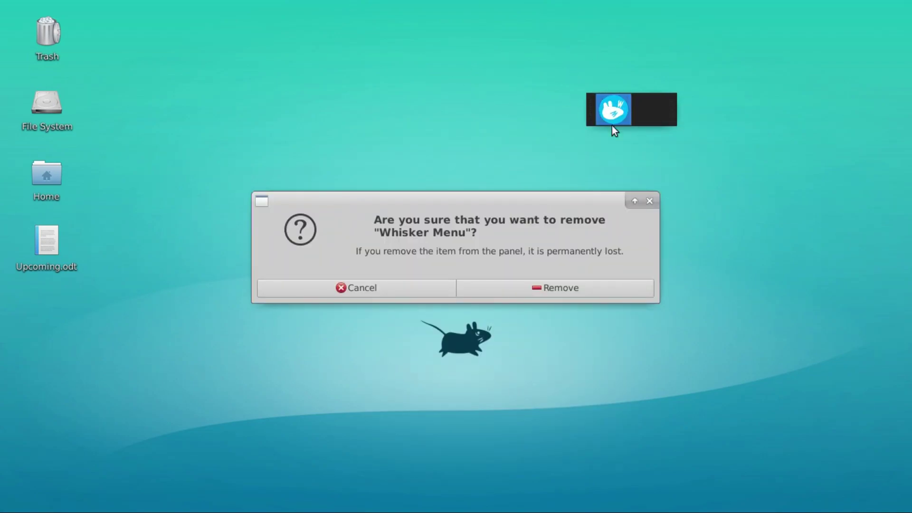
{"action": "left_click", "coordinate": [582, 294]}
Step: Move the empty panel into the lower-left corner of the desktop
{"action": "left_click_drag", "start_coordinate": [628, 118], "coordinate": [2, 510]}
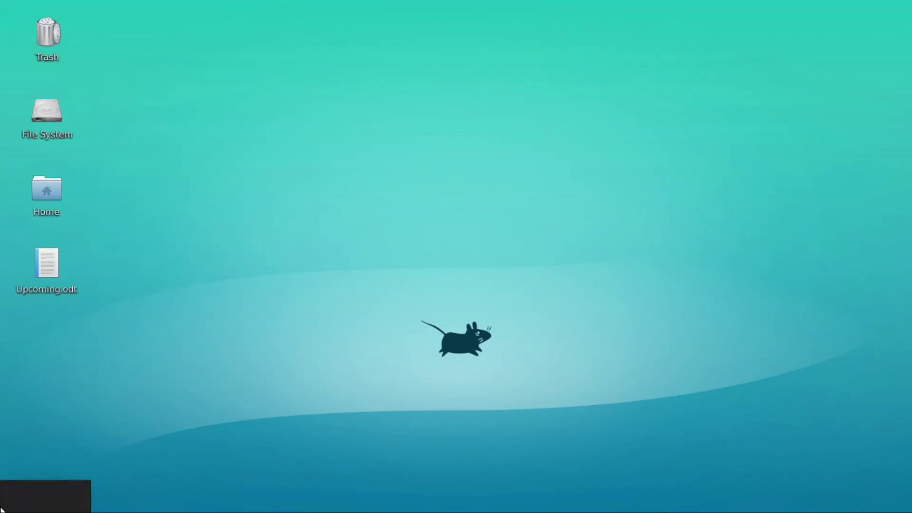
{"action": "left_click_drag", "start_coordinate": [2, 491], "coordinate": [2, 511]}
{"action": "left_click_drag", "start_coordinate": [40, 502], "coordinate": [2, 508]}
{"action": "mouse_move", "coordinate": [44, 505]}
{"action": "left_mouse_down"}
{"action": "mouse_move", "coordinate": [808, 112]}
{"action": "mouse_move", "coordinate": [904, 105]}
{"action": "mouse_move", "coordinate": [859, 102]}
{"action": "mouse_move", "coordinate": [898, 87]}
{"action": "mouse_move", "coordinate": [906, 93]}
{"action": "mouse_move", "coordinate": [867, 88]}
{"action": "mouse_move", "coordinate": [149, 485]}
{"action": "mouse_move", "coordinate": [51, 511]}
{"action": "left_mouse_up"}
{"action": "left_click_drag", "start_coordinate": [5, 502], "coordinate": [47, 480]}
{"action": "mouse_move", "coordinate": [18, 507]}
{"action": "left_mouse_down"}
{"action": "mouse_move", "coordinate": [10, 470]}
{"action": "mouse_move", "coordinate": [19, 506]}
{"action": "left_mouse_up"}
Step: Open the panel preferences and move the panel to the middle of the desktop's lower edge
{"action": "right_click", "coordinate": [27, 494]}
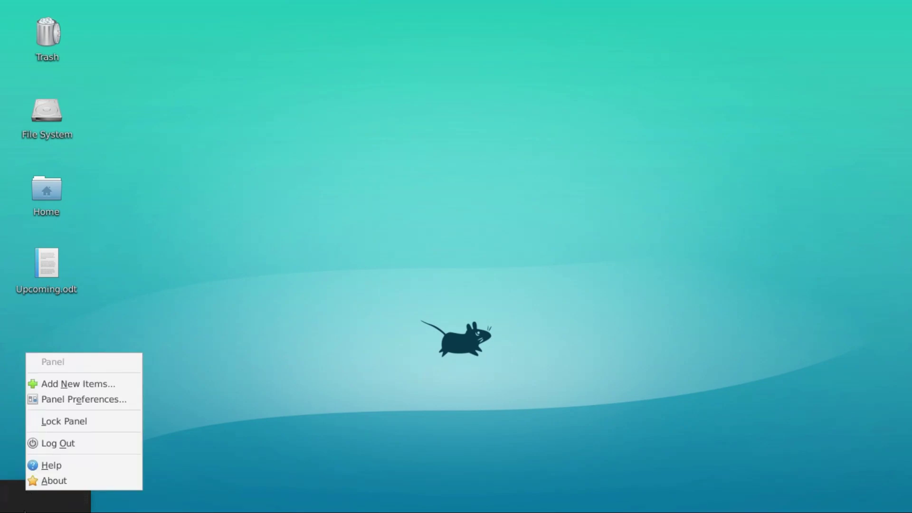
{"action": "right_click", "coordinate": [35, 504]}
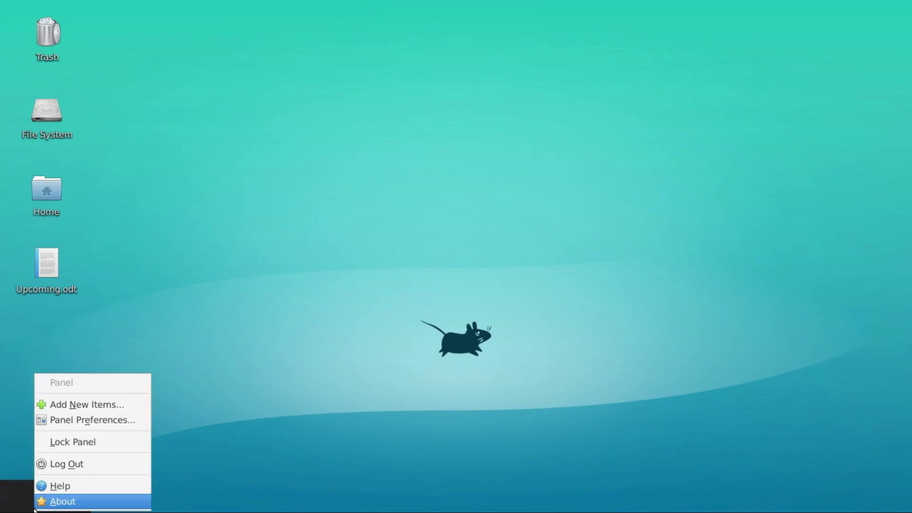
{"action": "left_click", "coordinate": [88, 424]}
{"action": "left_click_drag", "start_coordinate": [85, 15], "coordinate": [327, 28]}
{"action": "left_click_drag", "start_coordinate": [60, 505], "coordinate": [460, 511]}
Step: Switch the panel lock on and off, then centre the unlocked panel on the desktop's lower edge
{"action": "left_click", "coordinate": [317, 192]}
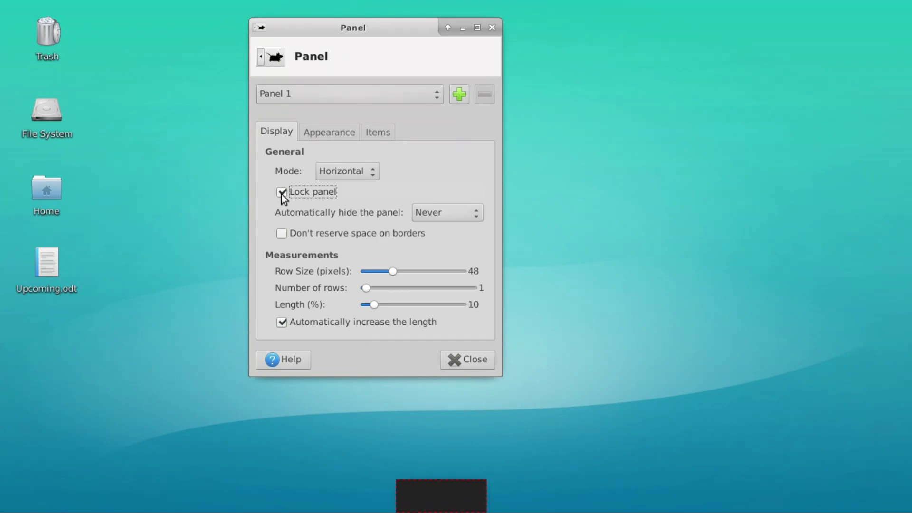
{"action": "left_click", "coordinate": [309, 190]}
{"action": "left_click", "coordinate": [315, 186]}
{"action": "left_click_drag", "start_coordinate": [478, 508], "coordinate": [423, 509]}
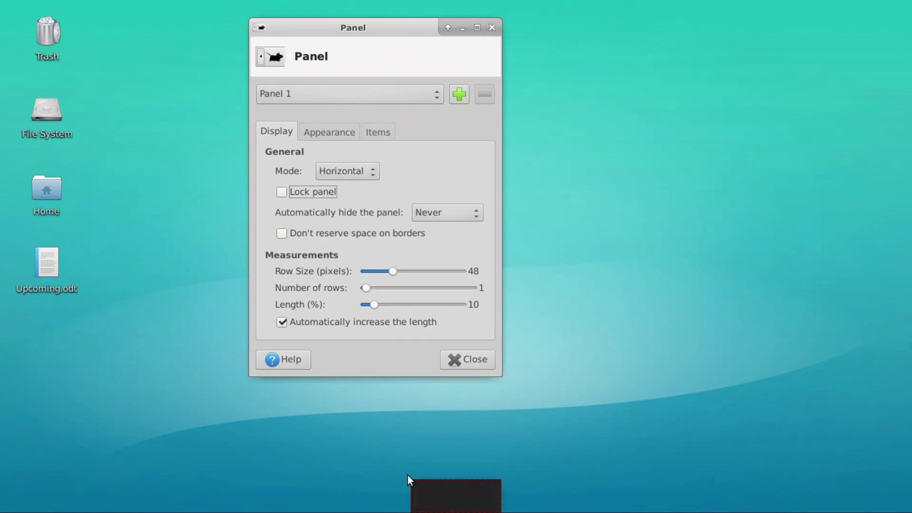
{"action": "mouse_move", "coordinate": [458, 504]}
{"action": "left_mouse_down"}
{"action": "mouse_move", "coordinate": [410, 505]}
{"action": "mouse_move", "coordinate": [494, 510]}
{"action": "mouse_move", "coordinate": [430, 509]}
{"action": "mouse_move", "coordinate": [457, 509]}
{"action": "left_mouse_up"}
Step: Try two rows for the panel and set the number of rows back to 1
{"action": "left_click_drag", "start_coordinate": [369, 289], "coordinate": [327, 293]}
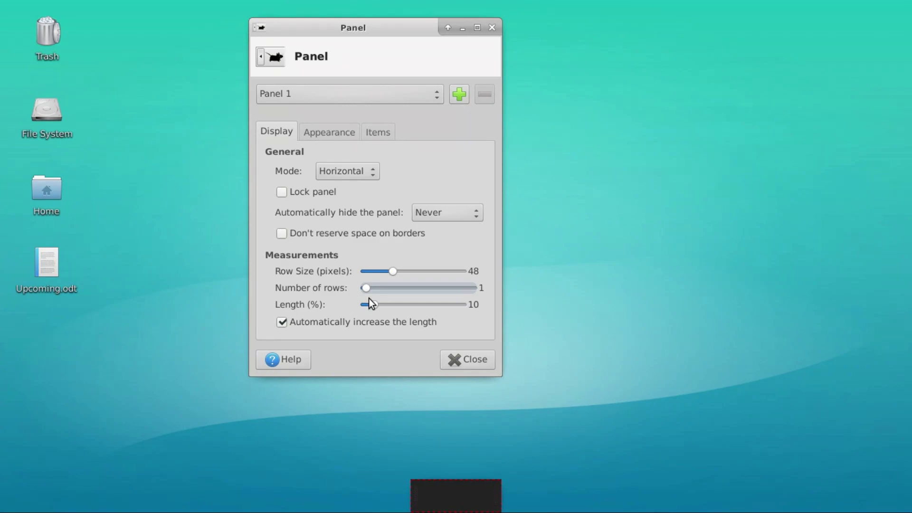
{"action": "left_click_drag", "start_coordinate": [368, 289], "coordinate": [380, 289]}
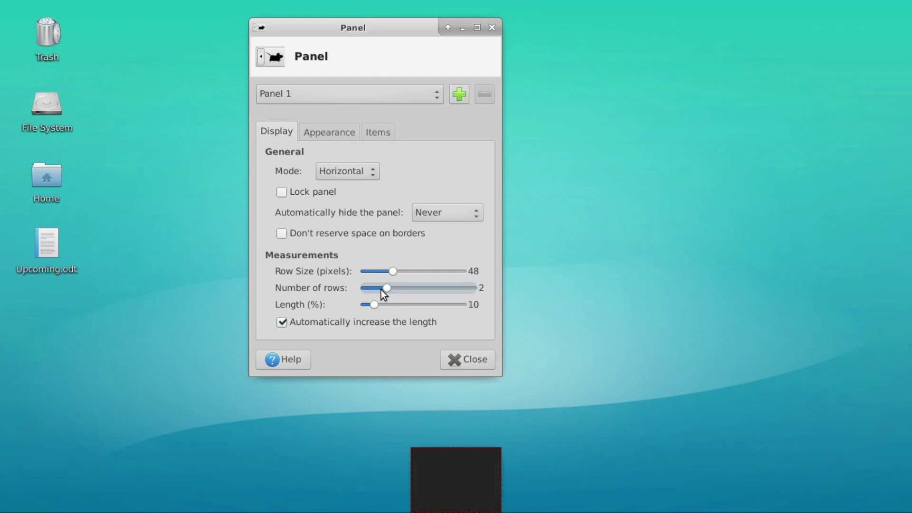
{"action": "scroll", "coordinate": [381, 290], "scroll_direction": "down", "scroll_amount": 1}
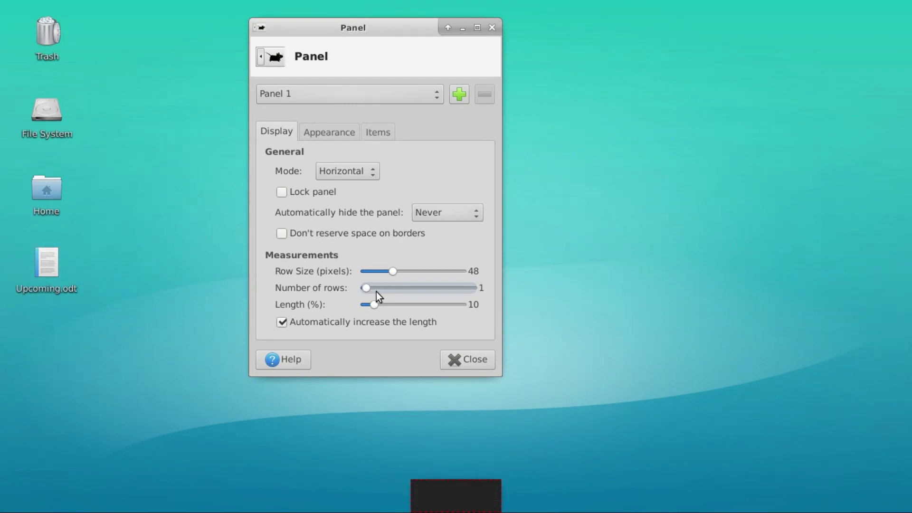
{"action": "scroll", "coordinate": [377, 289], "scroll_direction": "up", "scroll_amount": 1}
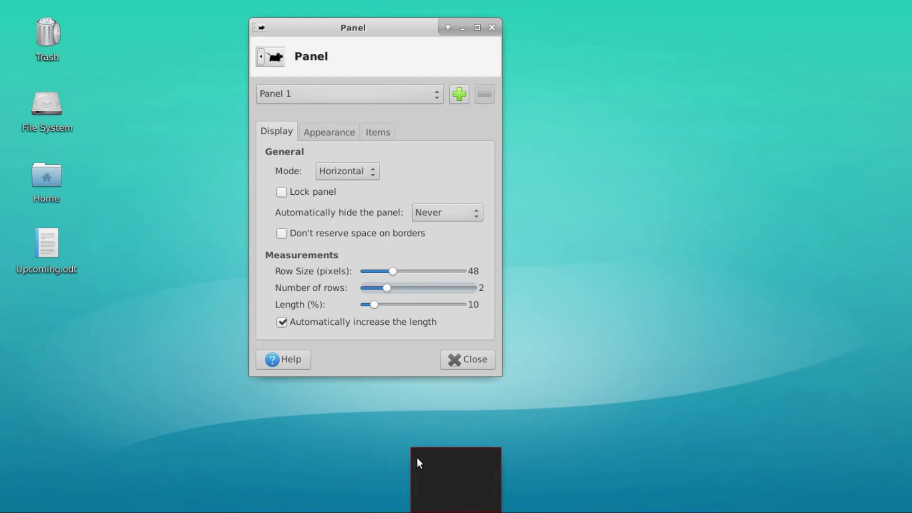
{"action": "left_click", "coordinate": [369, 289]}
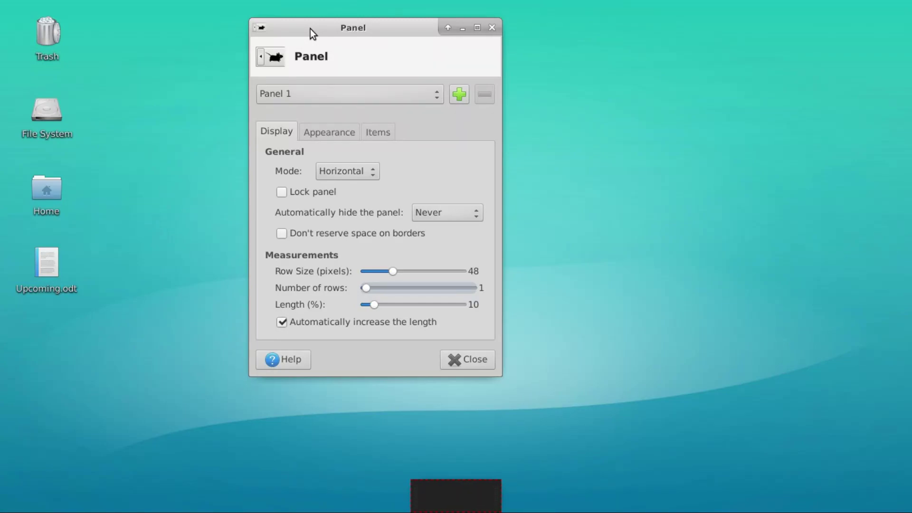
Step: Set the panel length to 65 % and lock the panel in the desktop's lower-left corner
{"action": "left_click_drag", "start_coordinate": [380, 308], "coordinate": [430, 311]}
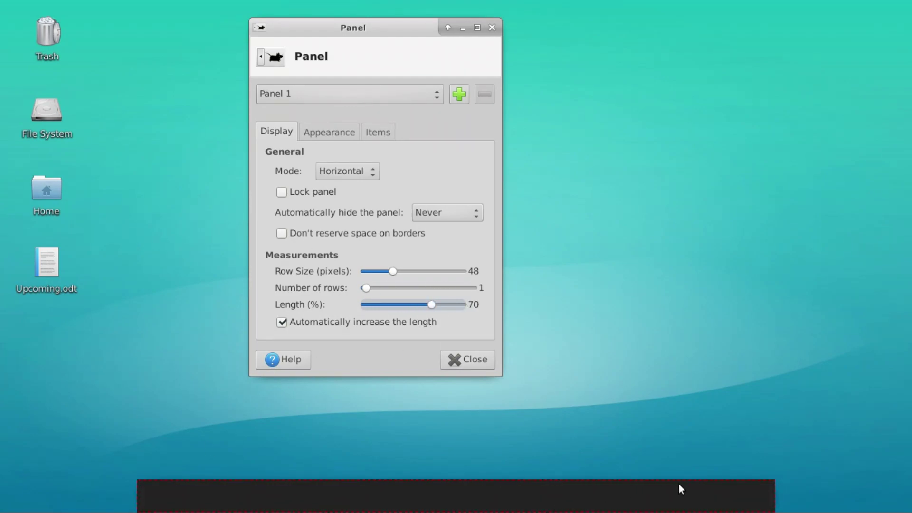
{"action": "left_click_drag", "start_coordinate": [434, 310], "coordinate": [429, 306]}
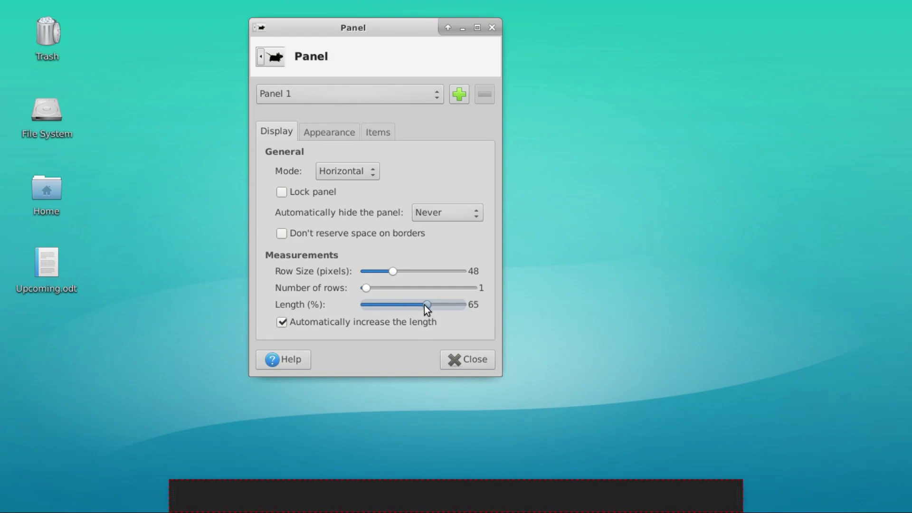
{"action": "left_click", "coordinate": [292, 193]}
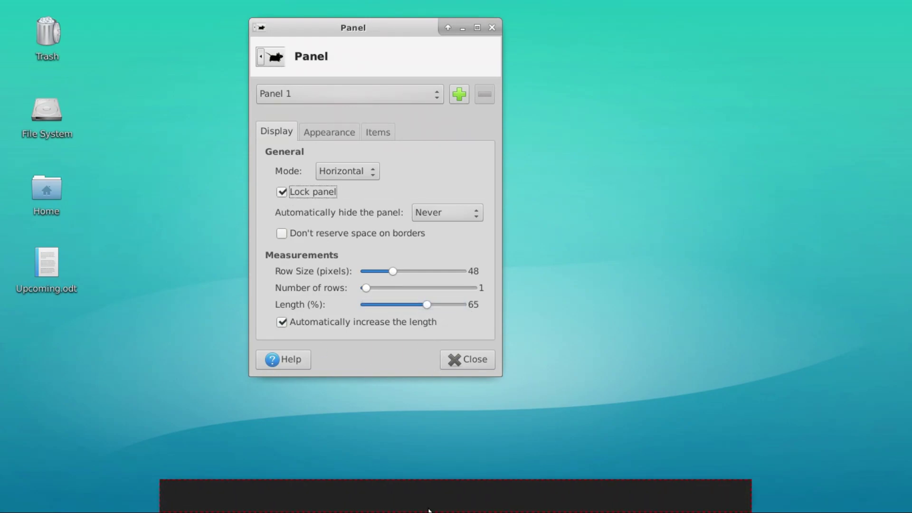
{"action": "left_click", "coordinate": [292, 191]}
{"action": "left_click_drag", "start_coordinate": [273, 492], "coordinate": [82, 492]}
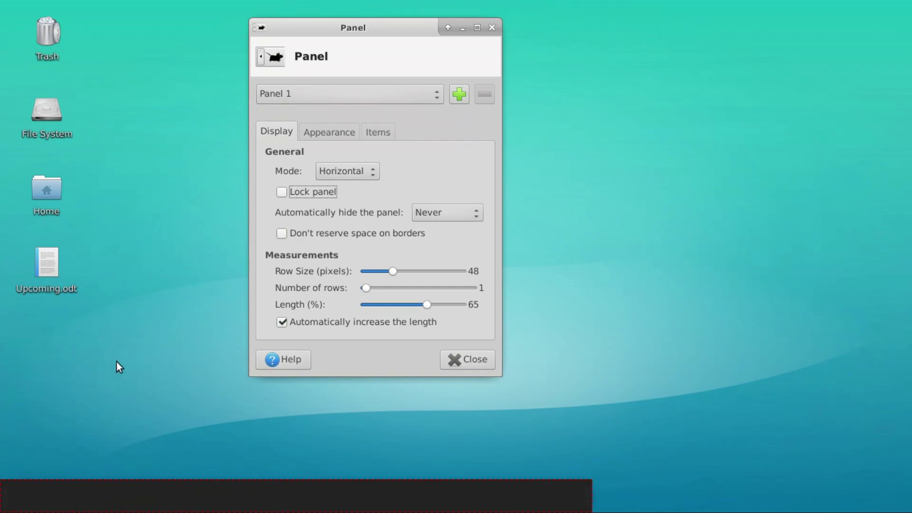
{"action": "left_click", "coordinate": [306, 195]}
Step: Set the panel's row size to 30 pixels and its length to 100 %
{"action": "mouse_move", "coordinate": [392, 276]}
{"action": "left_mouse_down"}
{"action": "mouse_move", "coordinate": [473, 269]}
{"action": "mouse_move", "coordinate": [367, 266]}
{"action": "mouse_move", "coordinate": [377, 272]}
{"action": "left_mouse_up"}
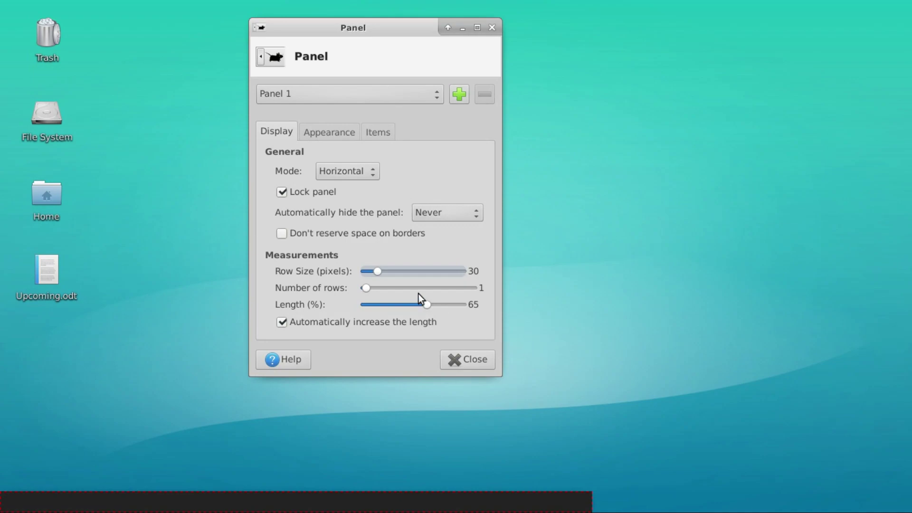
{"action": "left_click_drag", "start_coordinate": [378, 273], "coordinate": [380, 273]}
{"action": "left_click_drag", "start_coordinate": [431, 304], "coordinate": [463, 304]}
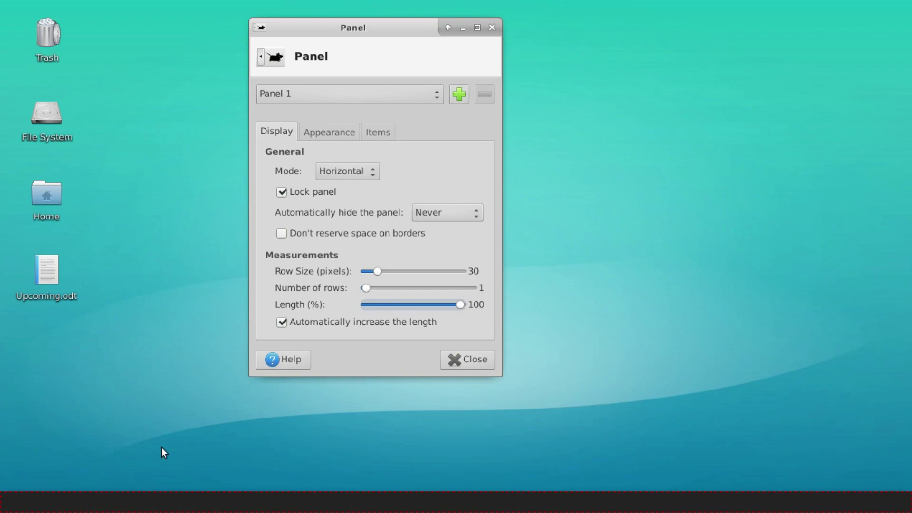
Step: Unlock the full-width panel, try to move it sideways, and lock it again
{"action": "left_click", "coordinate": [281, 192]}
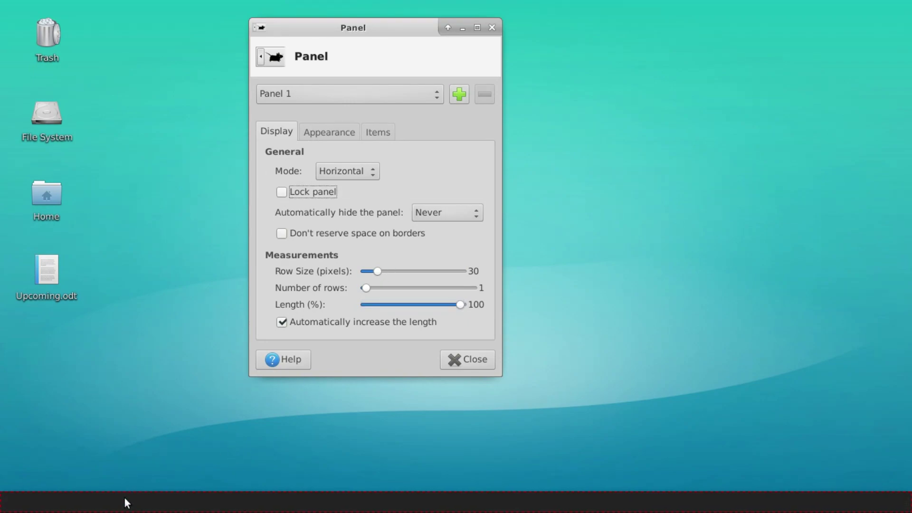
{"action": "left_click_drag", "start_coordinate": [163, 506], "coordinate": [97, 507]}
{"action": "left_click", "coordinate": [307, 192]}
Step: Show the item list of Panel 1 and move the panel settings dialog clear of the lower panel
{"action": "left_click_drag", "start_coordinate": [371, 36], "coordinate": [481, 108]}
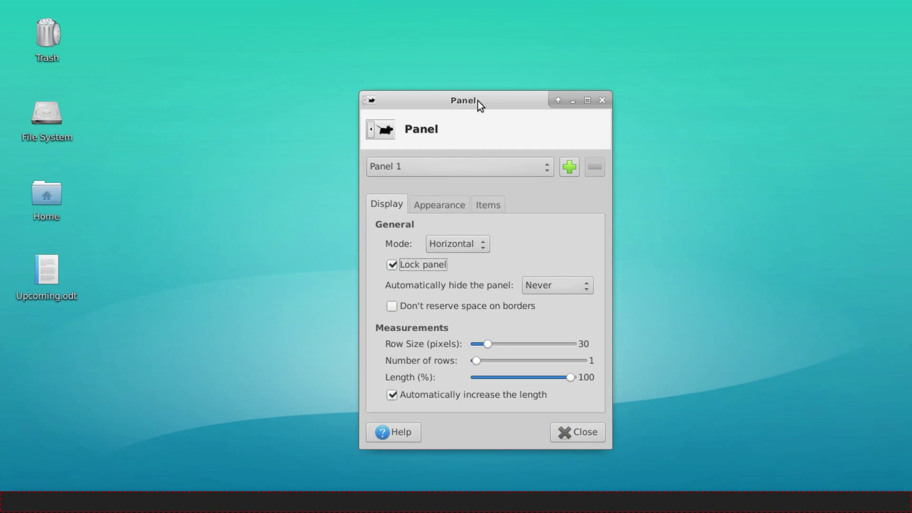
{"action": "left_click", "coordinate": [492, 205]}
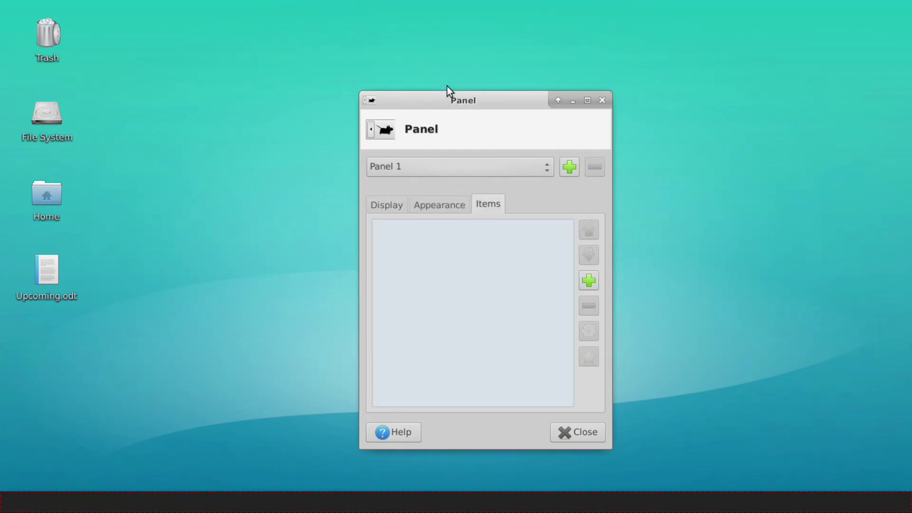
{"action": "left_click_drag", "start_coordinate": [447, 104], "coordinate": [465, 56]}
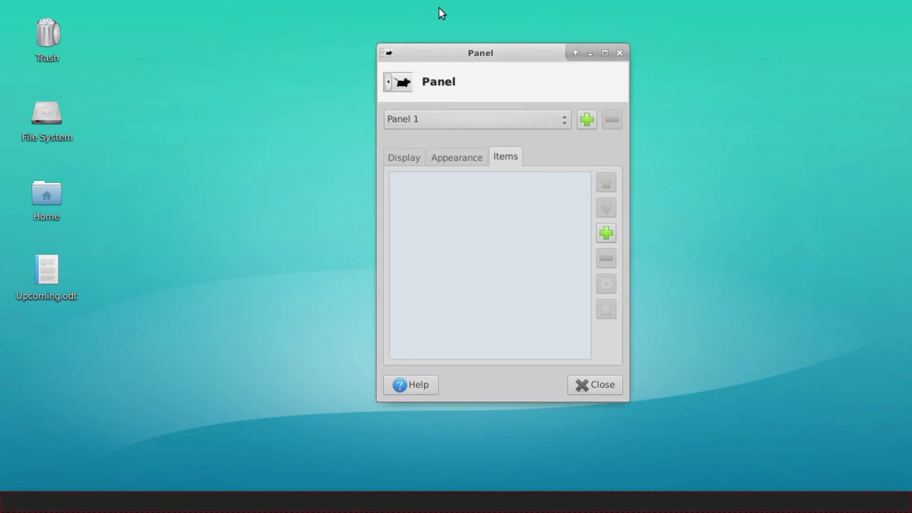
{"action": "left_click", "coordinate": [606, 233]}
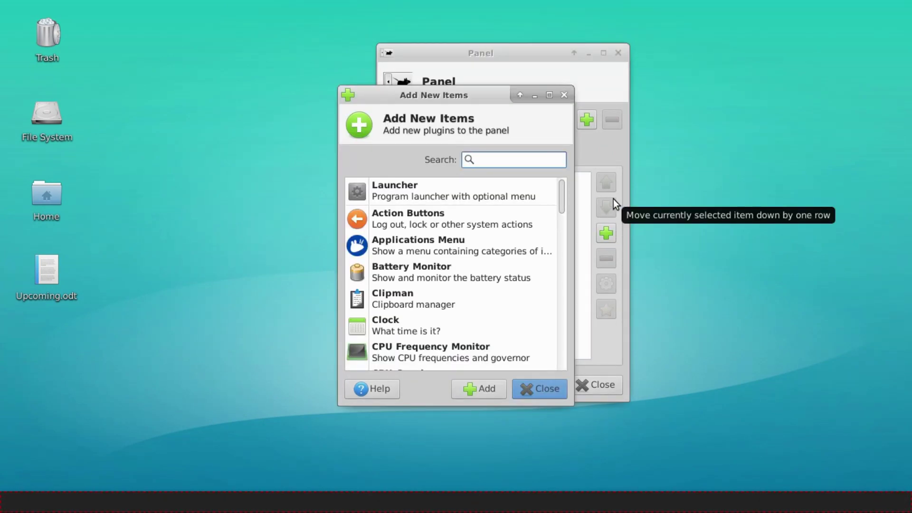
{"action": "type", "text": "who"}
{"action": "key", "text": "BackSpace"}
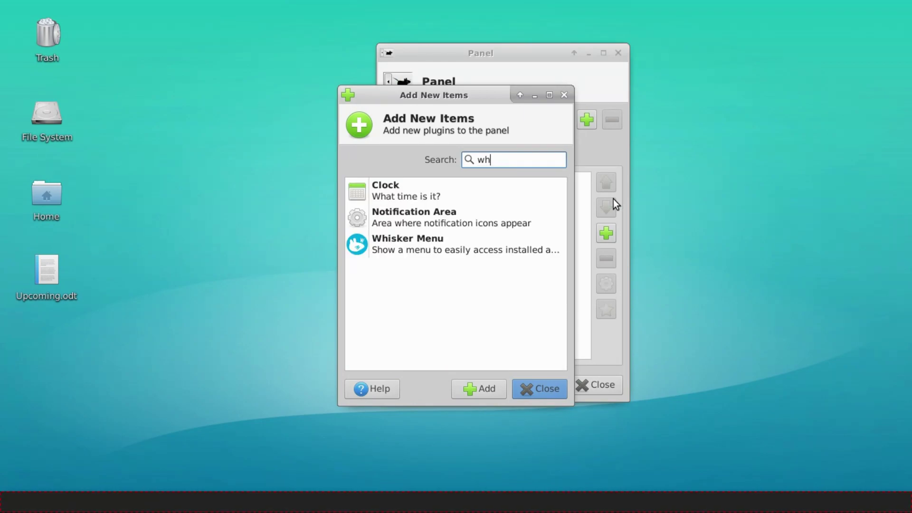
{"action": "key", "text": "Tab"}
{"action": "key", "text": "Down"}
{"action": "key", "text": "Down"}
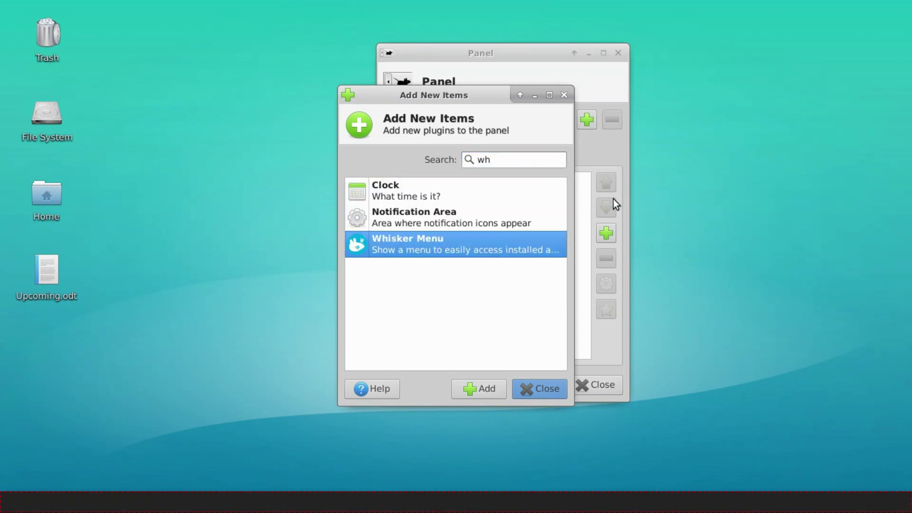
{"action": "left_click", "coordinate": [542, 387]}
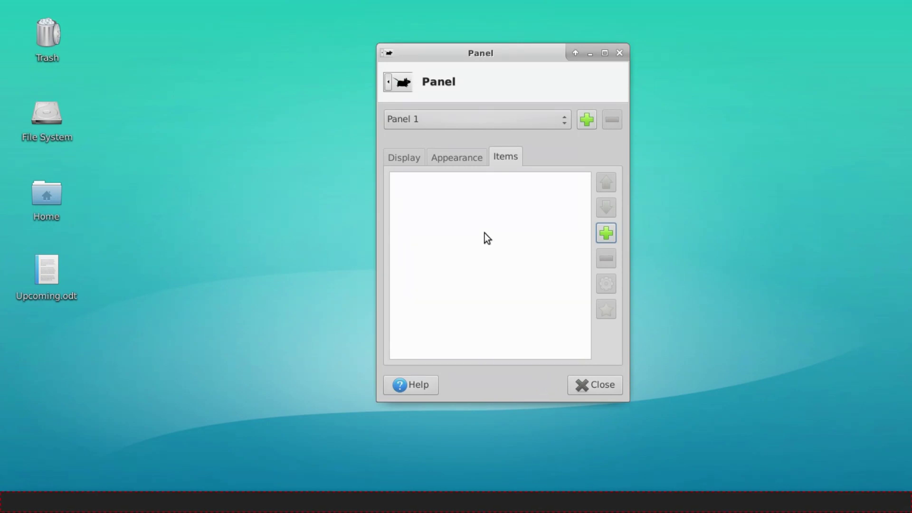
{"action": "left_click", "coordinate": [605, 234]}
{"action": "type", "text": "ter"}
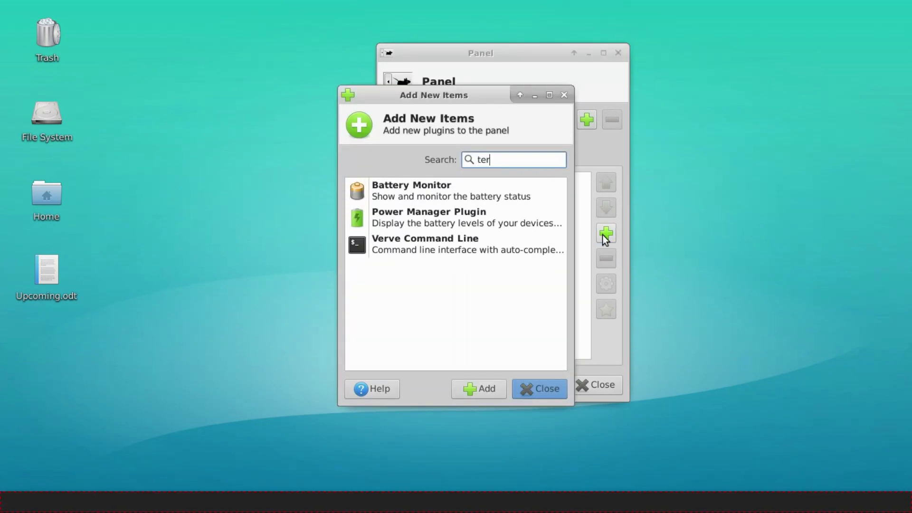
{"action": "left_click", "coordinate": [550, 380]}
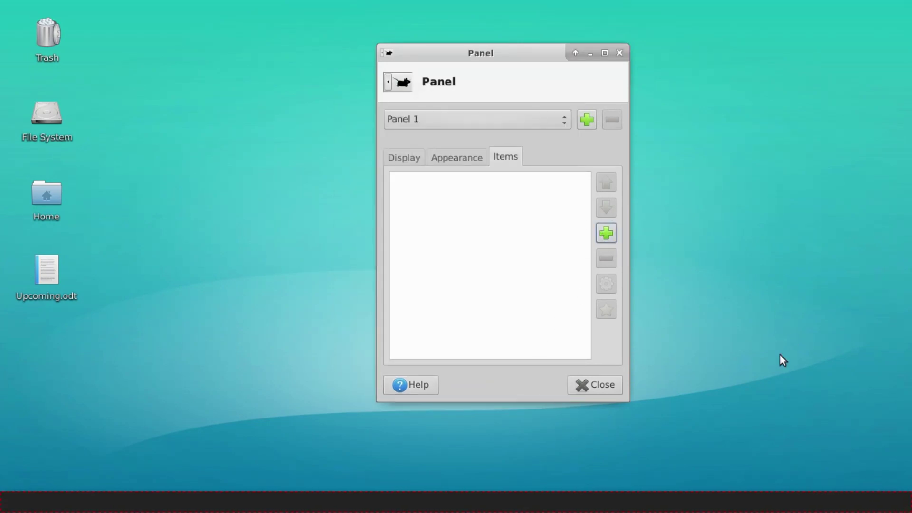
Step: Search the new panel items for "whi" and add the Whisker Menu to Panel 1
{"action": "left_click", "coordinate": [607, 233]}
{"action": "type", "text": "whi"}
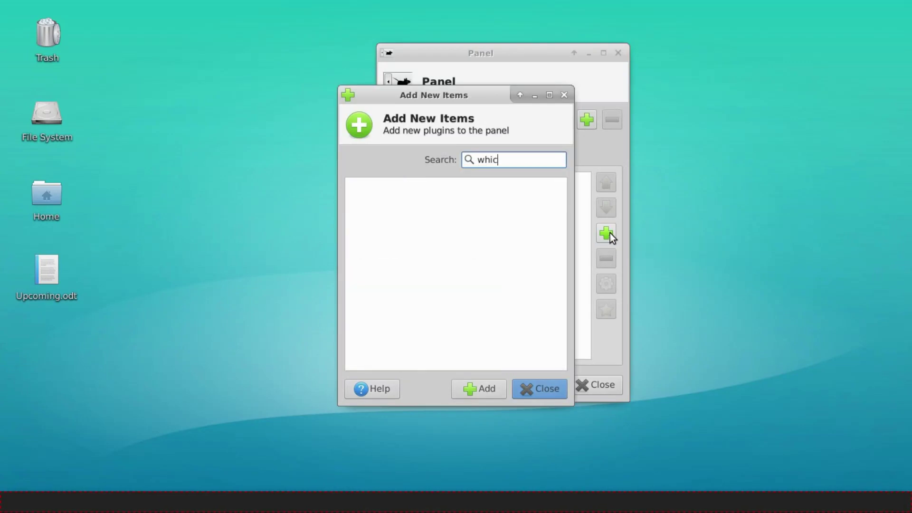
{"action": "left_click", "coordinate": [555, 196]}
{"action": "left_click", "coordinate": [488, 391]}
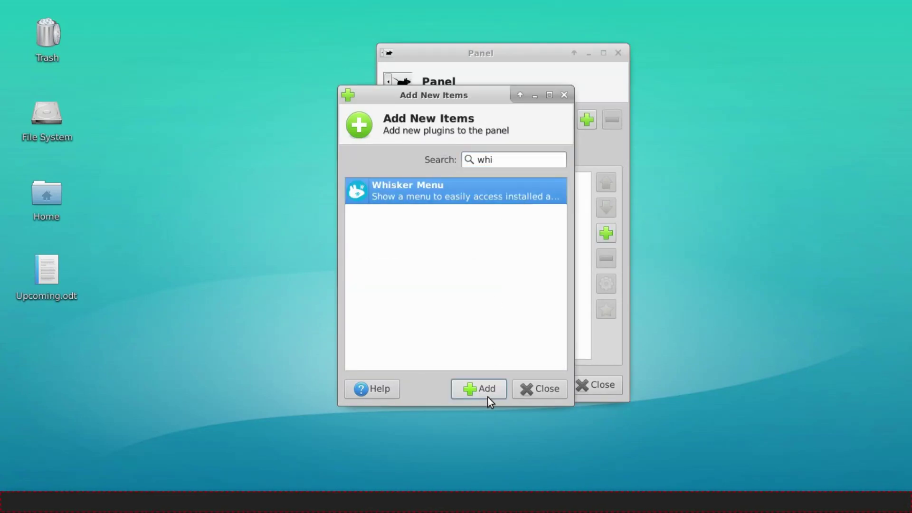
{"action": "left_click", "coordinate": [528, 391]}
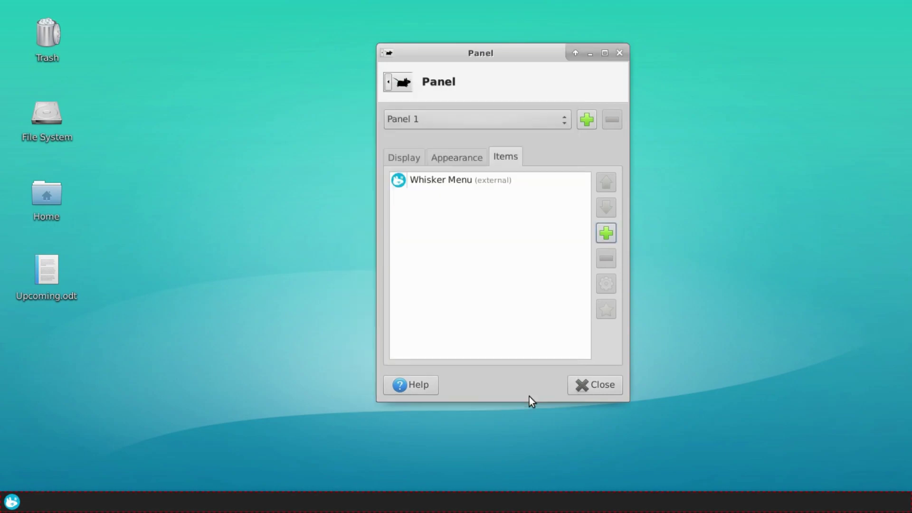
Step: Launch the Terminal Emulator from the Whisker Menu and move its window to the middle of the desktop
{"action": "left_click", "coordinate": [12, 502]}
{"action": "left_click", "coordinate": [26, 226]}
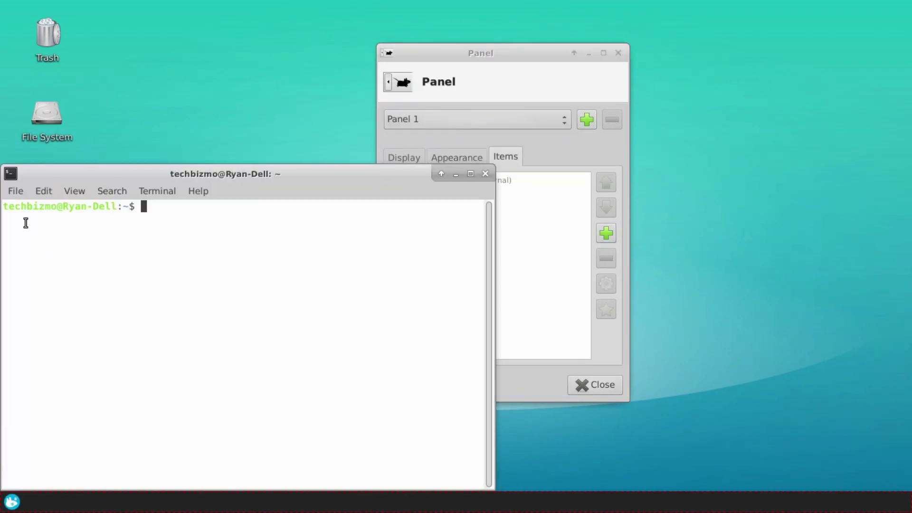
{"action": "left_click_drag", "start_coordinate": [236, 180], "coordinate": [460, 82]}
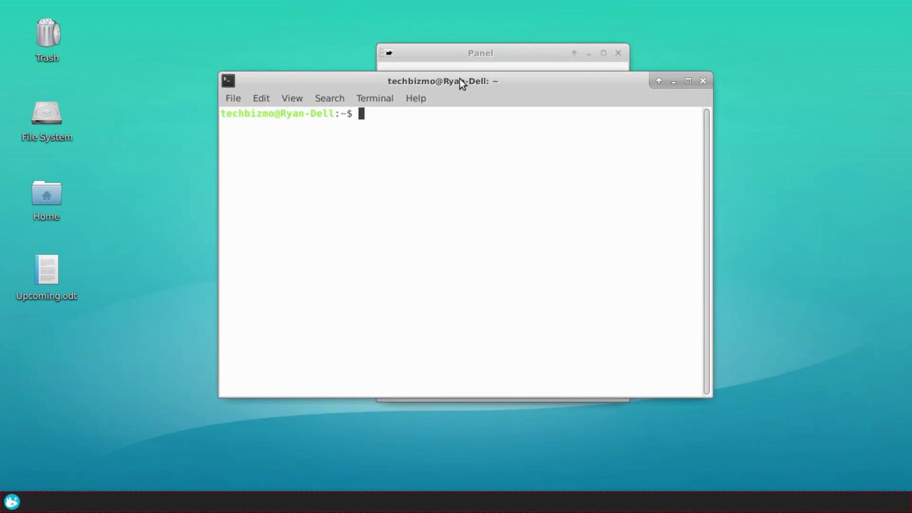
{"action": "left_click_drag", "start_coordinate": [460, 79], "coordinate": [491, 65]}
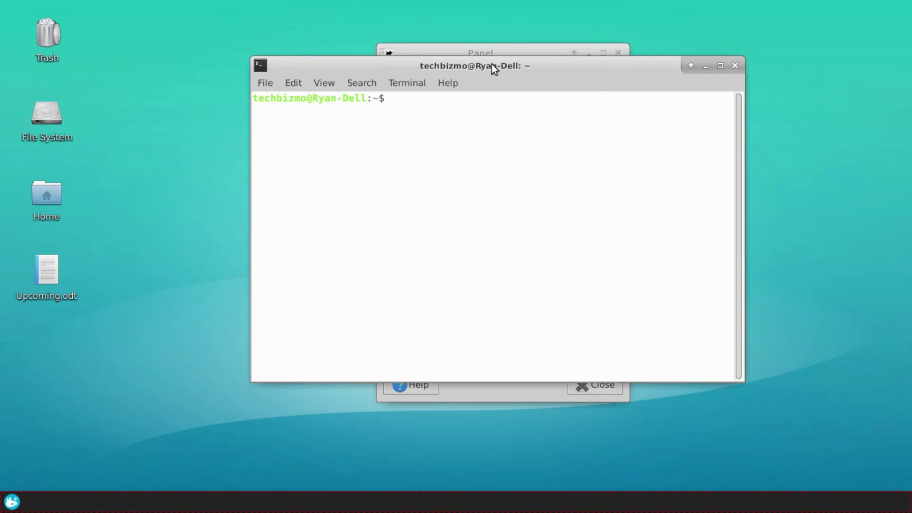
Step: Run "sudo apt install xfce4-goodies" in the terminal and enter the account password
{"action": "type", "text": "sdu"}
{"action": "key", "text": "BackSpace"}
{"action": "key", "text": "BackSpace"}
{"action": "type", "text": "udo apt inst"}
{"action": "key", "text": "BackSpace"}
{"action": "key", "text": "BackSpace"}
{"action": "key", "text": "BackSpace"}
{"action": "key", "text": "BackSpace"}
{"action": "type", "text": "install xfce4-"}
{"action": "key", "text": "BackSpace"}
{"action": "type", "text": "4-goodf"}
{"action": "key", "text": "BackSpace"}
{"action": "type", "text": "dies"}
{"action": "key", "text": "BackSpace"}
{"action": "key", "text": "BackSpace"}
{"action": "key", "text": "BackSpace"}
{"action": "key", "text": "BackSpace"}
{"action": "type", "text": "ies"}
{"action": "key", "text": "BackSpace"}
{"action": "key", "text": "BackSpace"}
{"action": "type", "text": "e"}
{"action": "key", "text": "BackSpace"}
{"action": "type", "text": "es"}
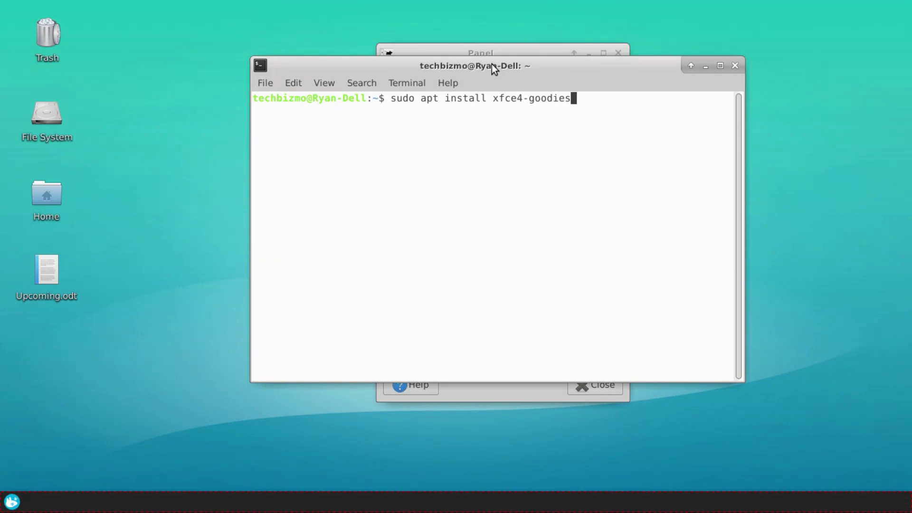
{"action": "key", "text": "Return"}
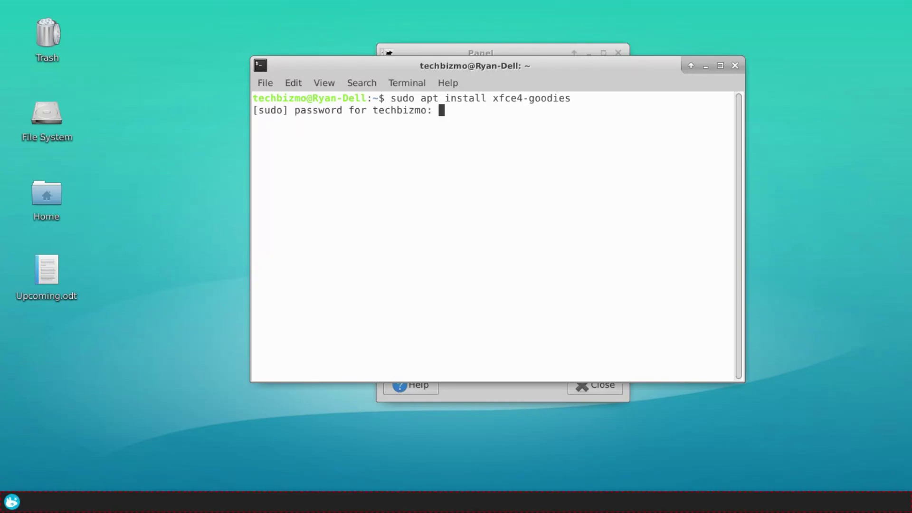
{"action": "key", "text": "Return"}
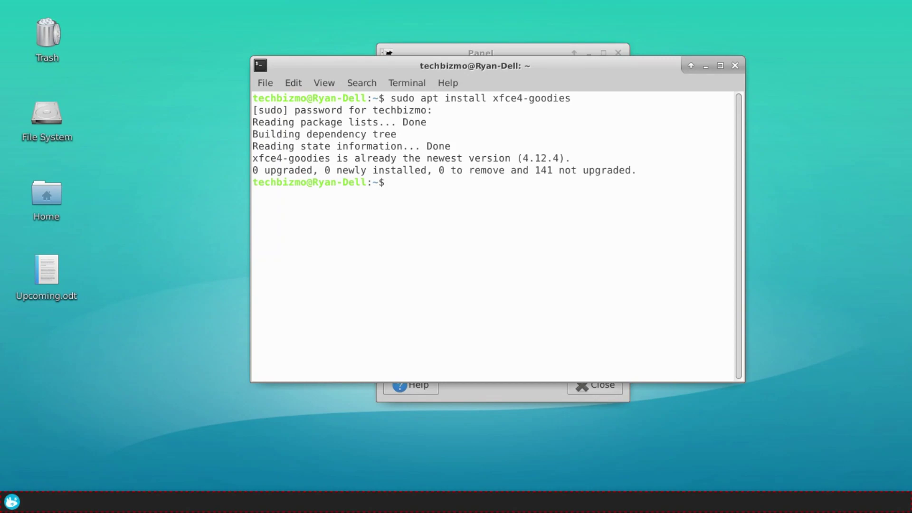
Step: Clear the terminal output and close the terminal window
{"action": "key", "text": "ctrl+c"}
{"action": "key", "text": "ctrl+l"}
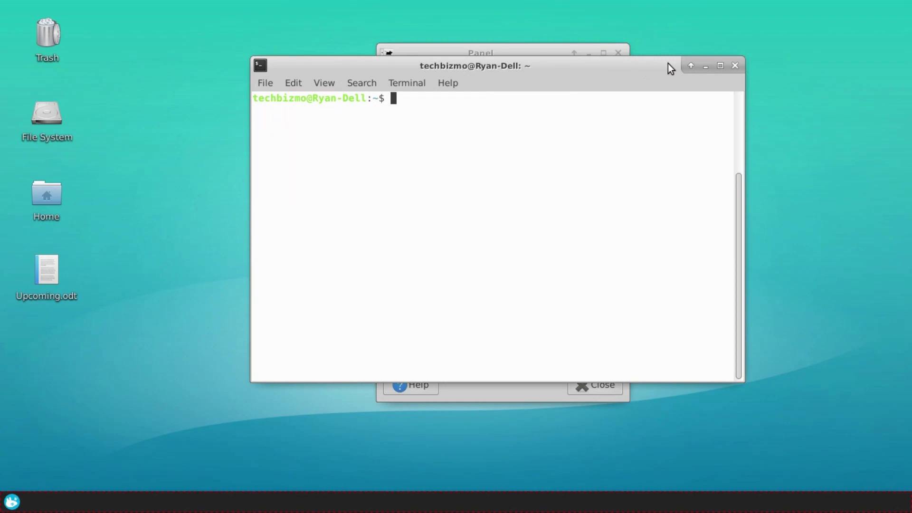
{"action": "left_click", "coordinate": [734, 66]}
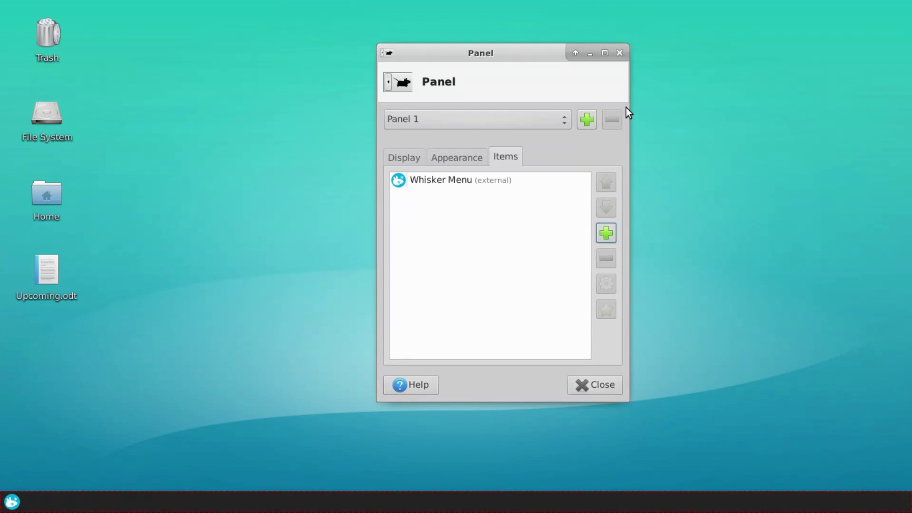
Step: Move the panel settings dialog aside and add the Terminal Emulator from the Whisker Menu favorites to the panel
{"action": "left_click_drag", "start_coordinate": [528, 62], "coordinate": [376, 87]}
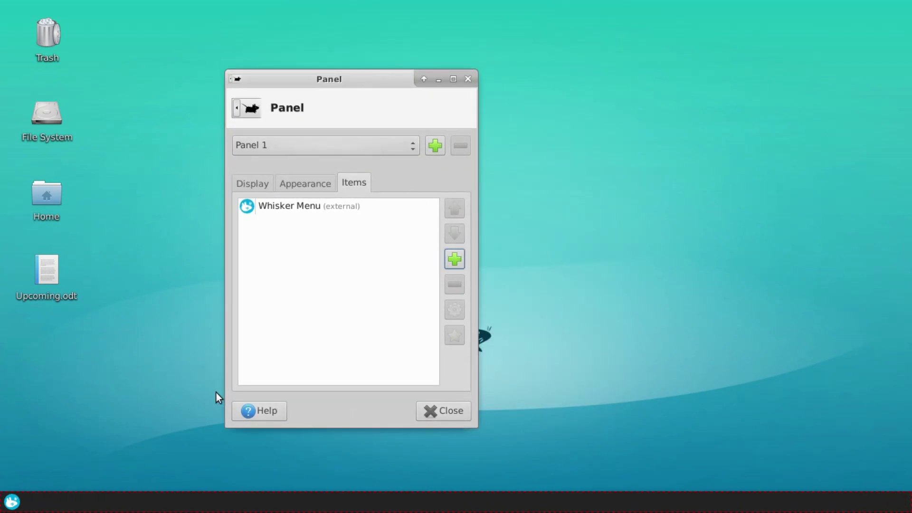
{"action": "left_click", "coordinate": [11, 501]}
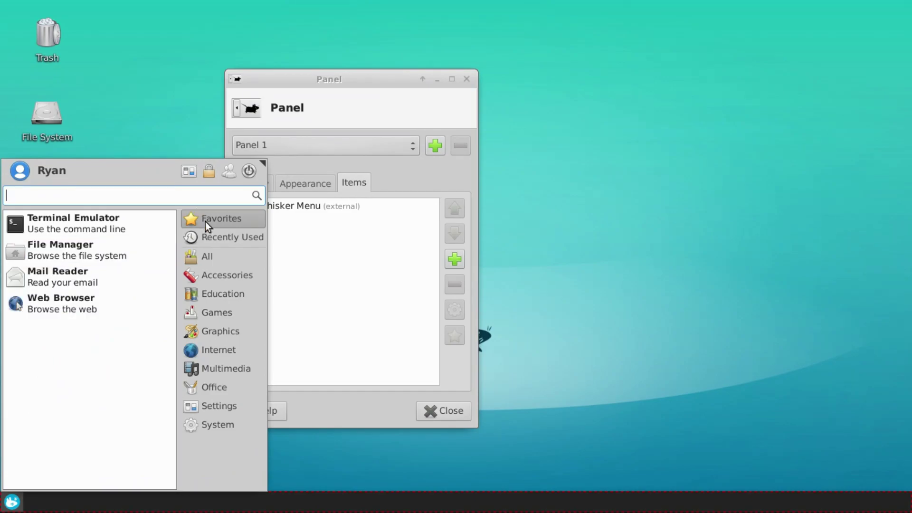
{"action": "right_click", "coordinate": [95, 227]}
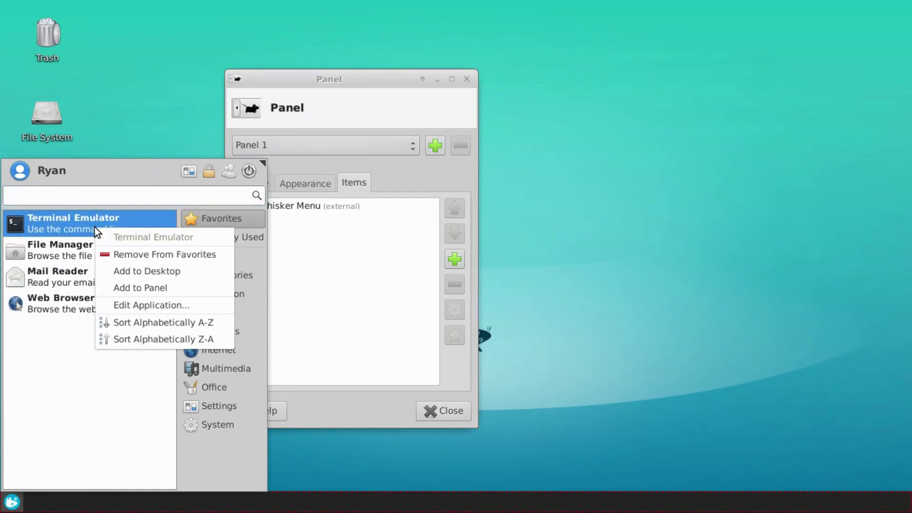
{"action": "left_click", "coordinate": [134, 289]}
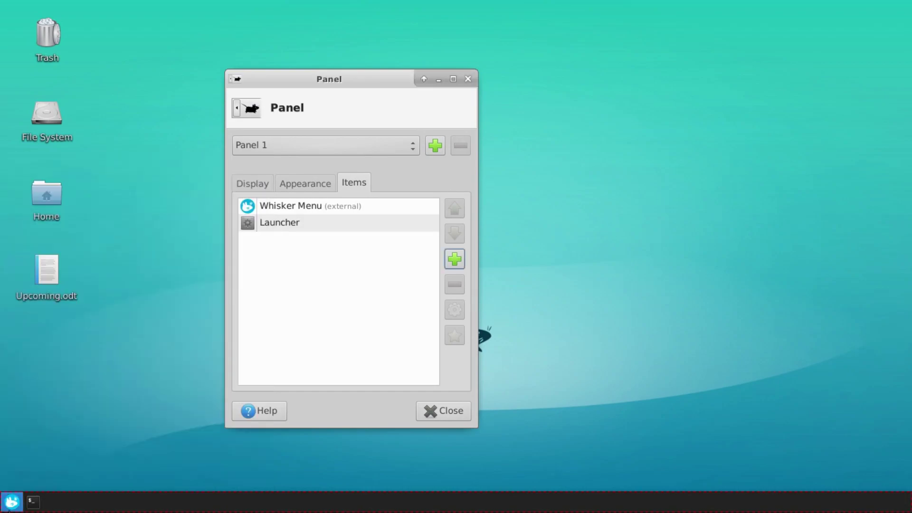
Step: Test the new panel launcher by opening a terminal window, and close that window
{"action": "left_click", "coordinate": [29, 505]}
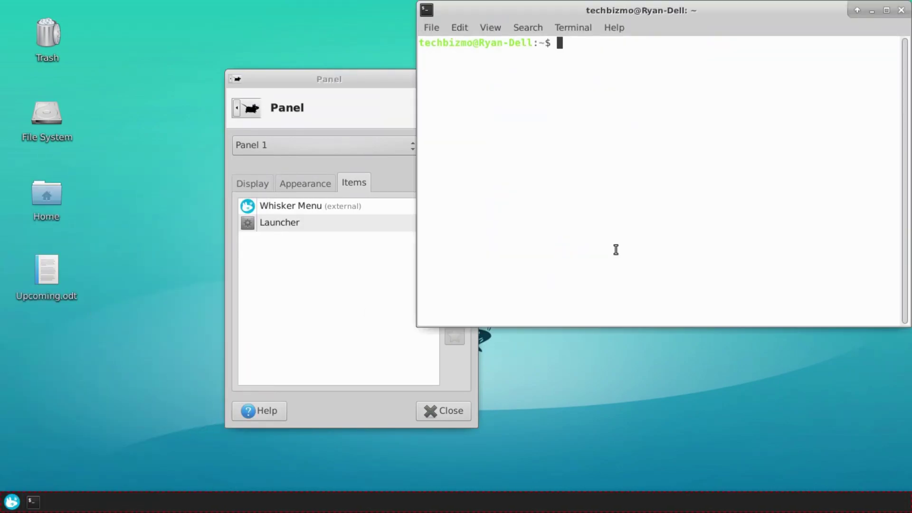
{"action": "left_click_drag", "start_coordinate": [672, 7], "coordinate": [361, 31]}
{"action": "left_click", "coordinate": [591, 35]}
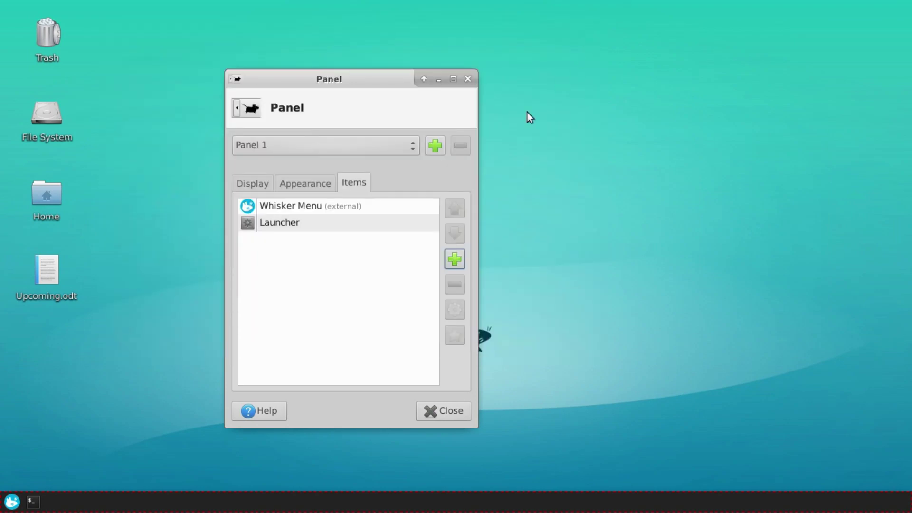
{"action": "left_click", "coordinate": [13, 502]}
{"action": "left_click", "coordinate": [10, 501]}
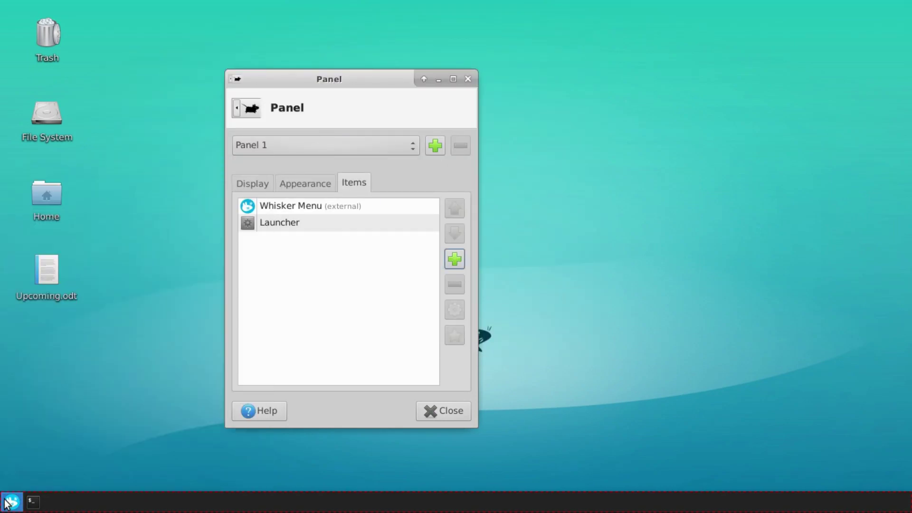
{"action": "left_click", "coordinate": [8, 503]}
{"action": "left_click", "coordinate": [9, 503]}
{"action": "left_click", "coordinate": [4, 509]}
{"action": "left_click", "coordinate": [4, 509]}
Step: Search the new panel items for "clock" and add the Clock to Panel 1
{"action": "left_click", "coordinate": [457, 261]}
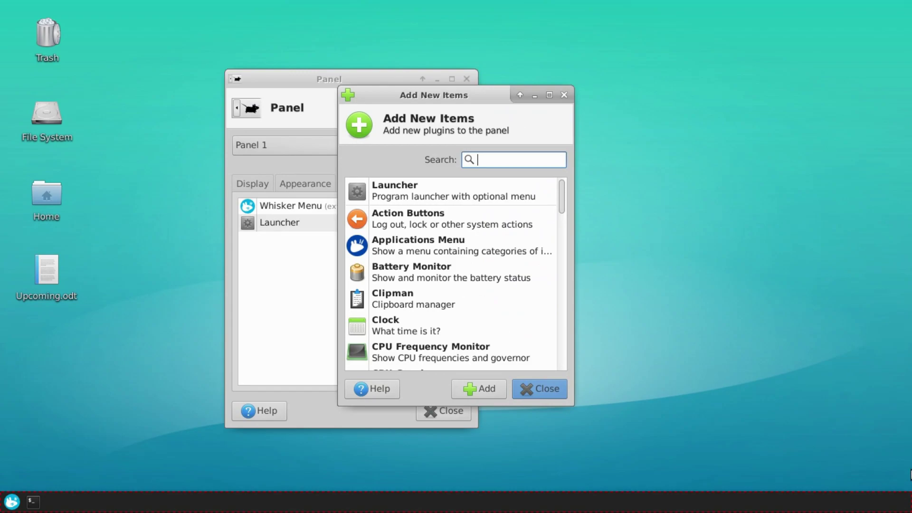
{"action": "type", "text": "clock"}
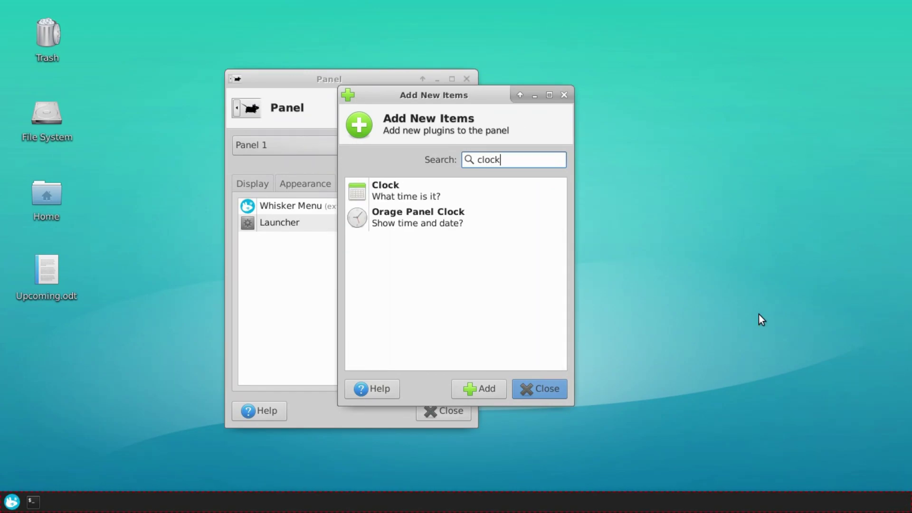
{"action": "left_click", "coordinate": [375, 194]}
{"action": "left_click", "coordinate": [495, 385]}
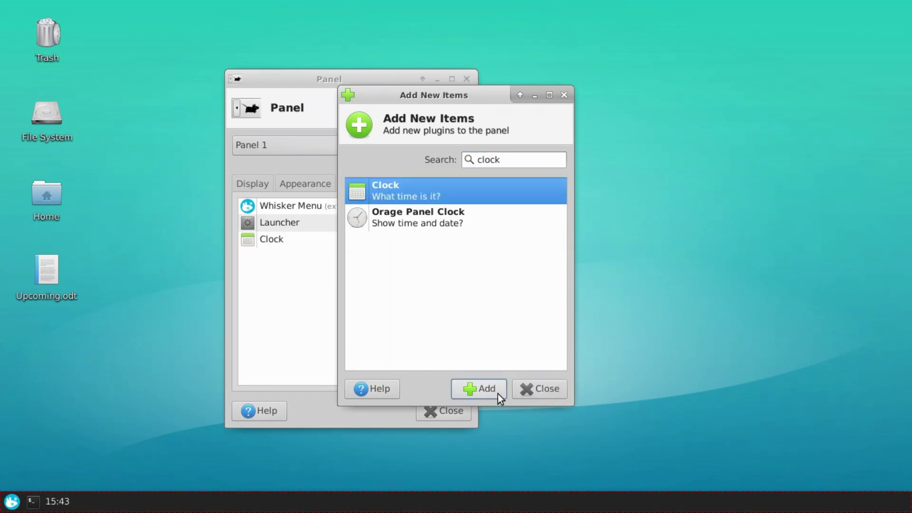
{"action": "key", "text": "Escape"}
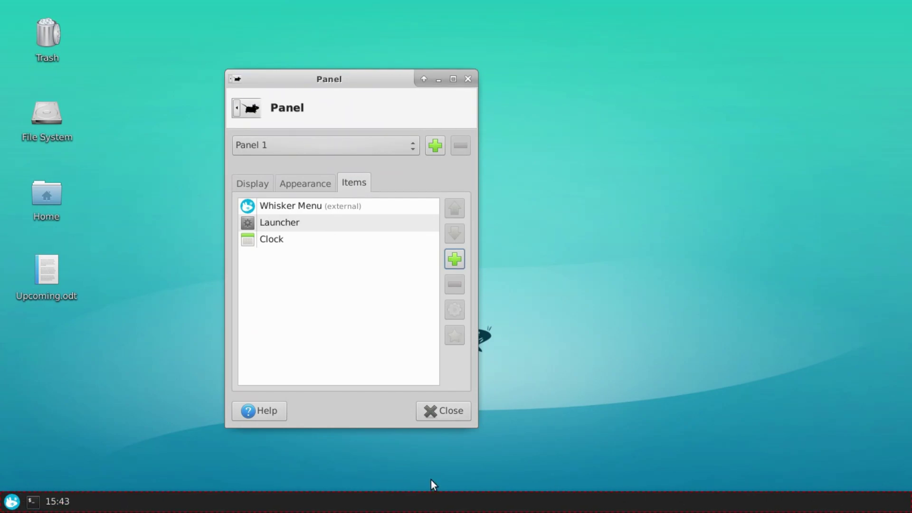
Step: Add a Separator to Panel 1 and place it between the Launcher and the Clock in the item list
{"action": "right_click", "coordinate": [50, 502]}
{"action": "left_click", "coordinate": [78, 449]}
{"action": "left_click", "coordinate": [454, 259]}
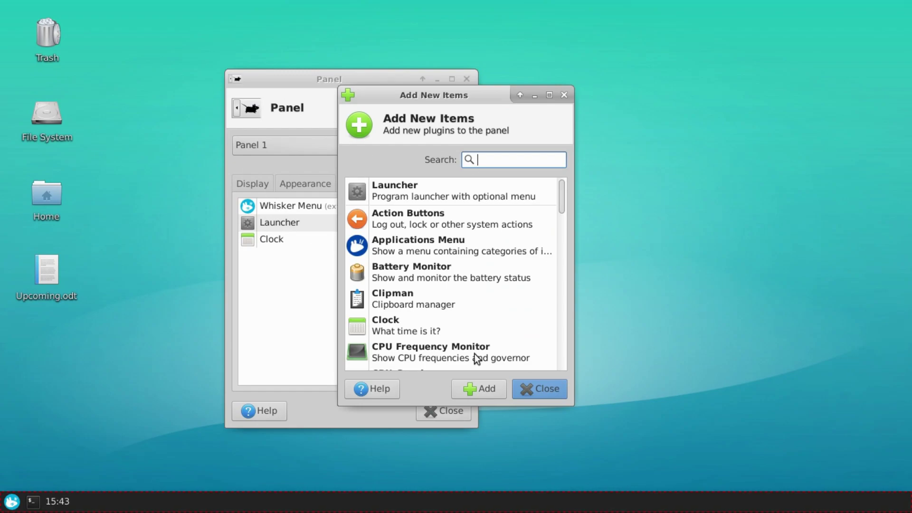
{"action": "type", "text": "sep"}
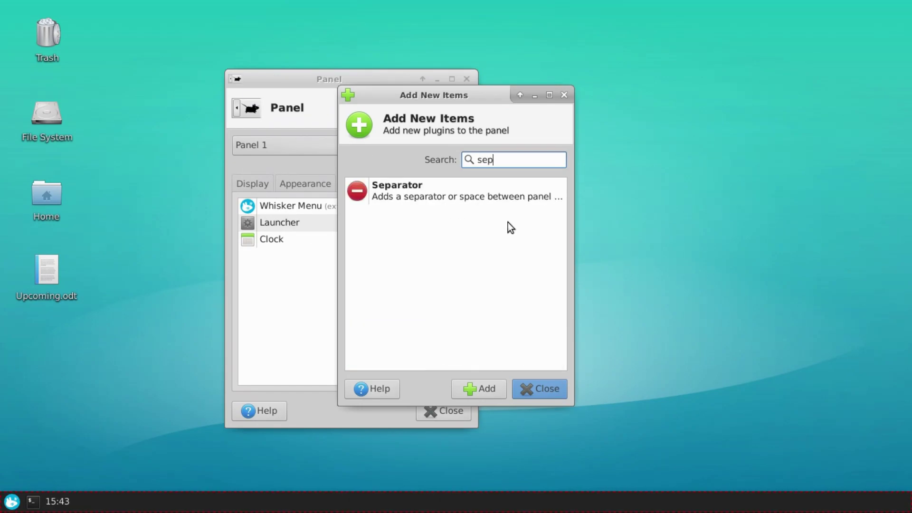
{"action": "left_click", "coordinate": [512, 203]}
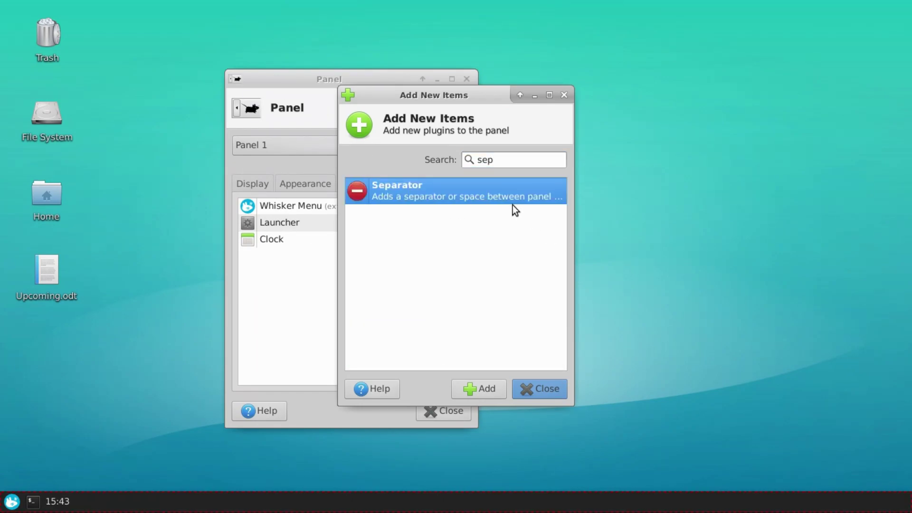
{"action": "left_click", "coordinate": [478, 392]}
{"action": "left_click", "coordinate": [540, 393]}
{"action": "left_click_drag", "start_coordinate": [289, 258], "coordinate": [280, 237]}
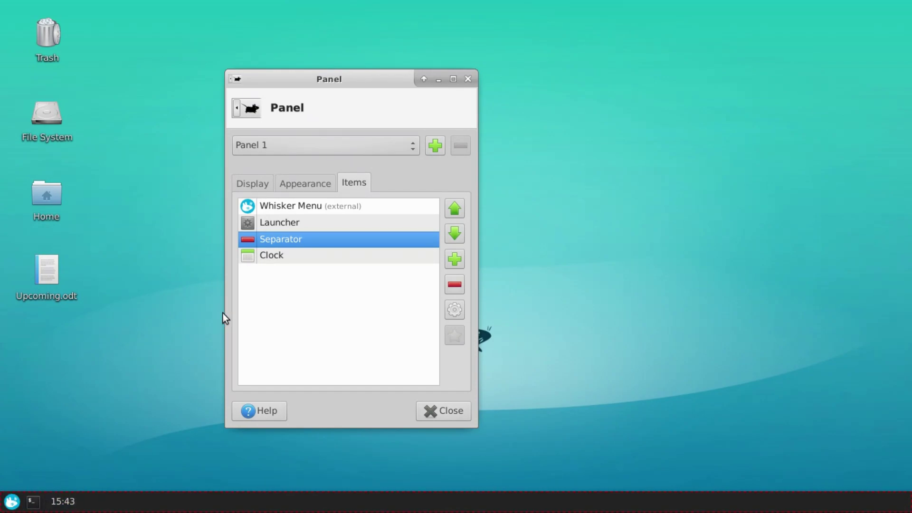
Step: Try reordering the Separator and Clock in the item list, and moving the Clock along the panel to its far end
{"action": "left_click_drag", "start_coordinate": [248, 245], "coordinate": [250, 277]}
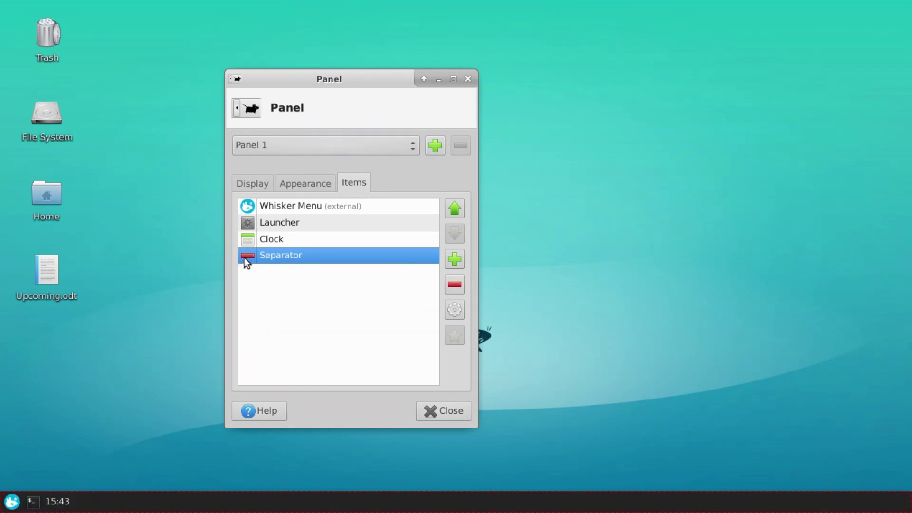
{"action": "left_click_drag", "start_coordinate": [246, 256], "coordinate": [251, 246]}
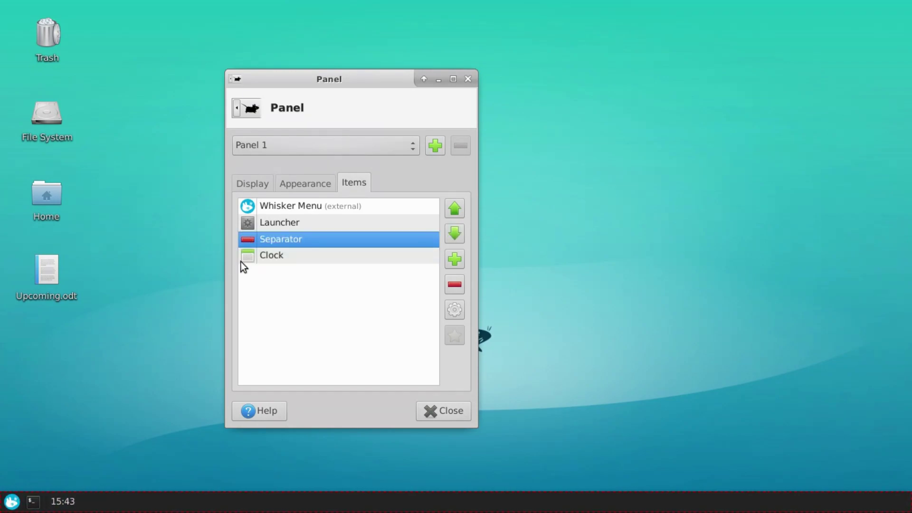
{"action": "right_click", "coordinate": [63, 501]}
{"action": "left_click", "coordinate": [88, 450]}
{"action": "left_click", "coordinate": [794, 510]}
Step: Enable Expand in the properties of the Separator between the Launcher and the Clock, and close them
{"action": "double_click", "coordinate": [307, 240]}
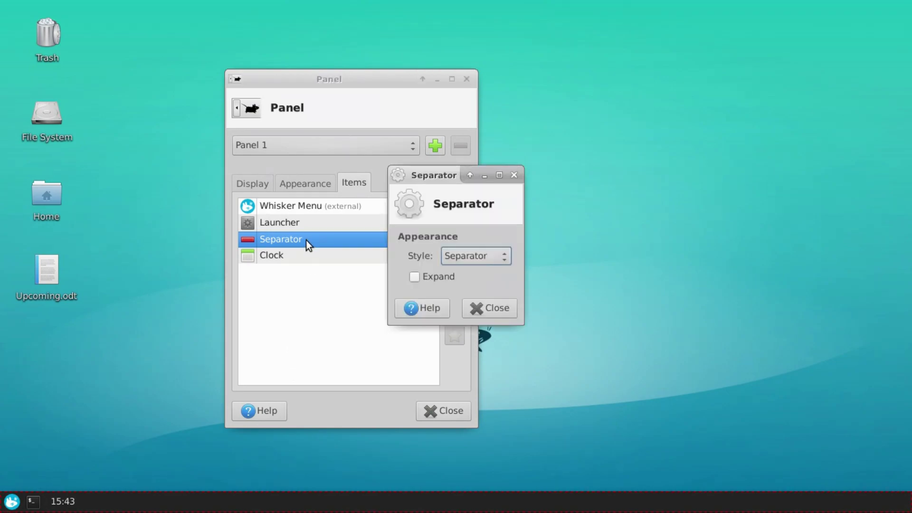
{"action": "left_click", "coordinate": [428, 280]}
{"action": "left_click", "coordinate": [480, 307]}
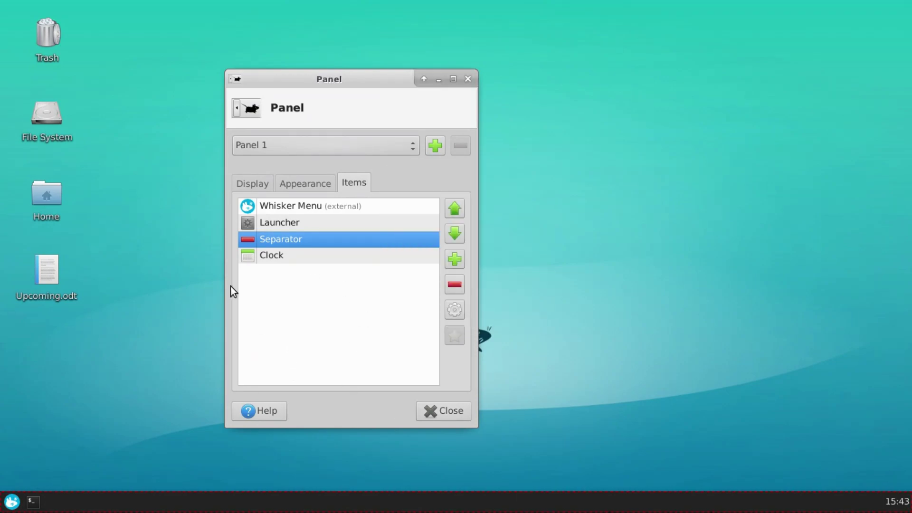
Step: Set the panel clock's layout to LCD, close its properties, and try clicking the clock on the panel
{"action": "right_click", "coordinate": [894, 502]}
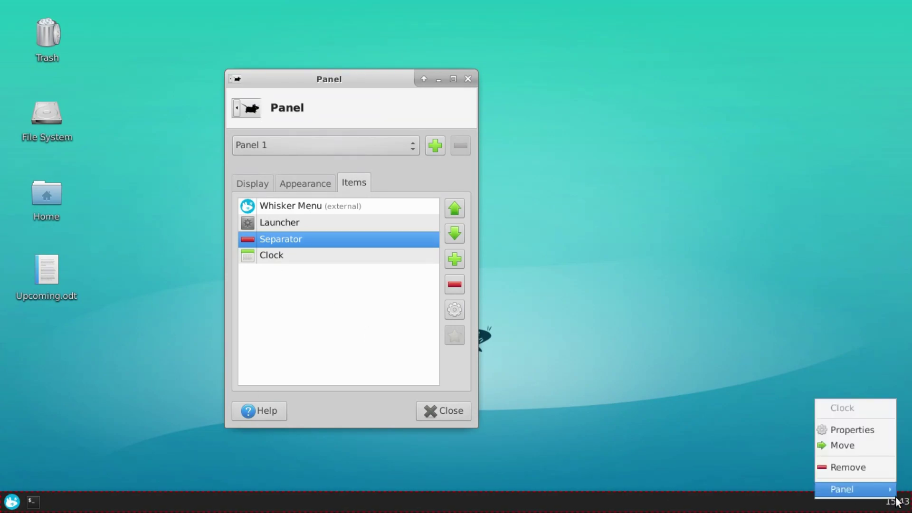
{"action": "left_click", "coordinate": [825, 430]}
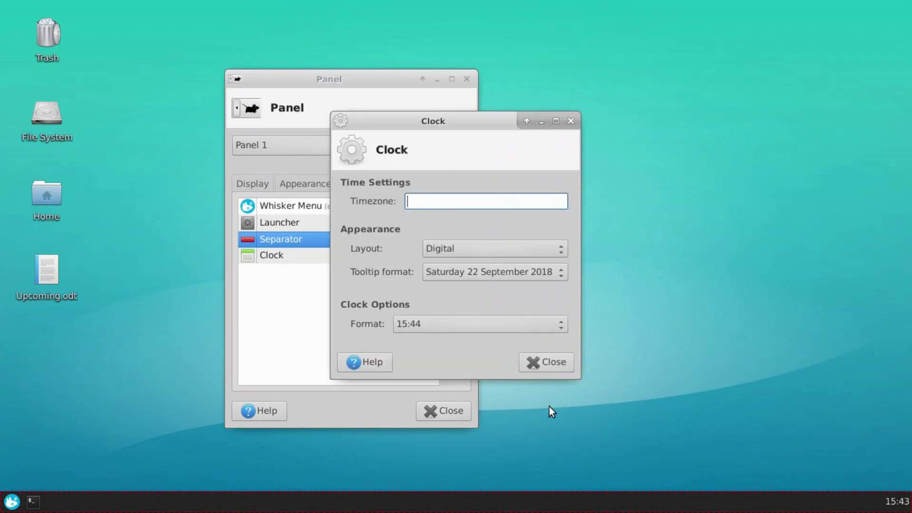
{"action": "left_click", "coordinate": [493, 252]}
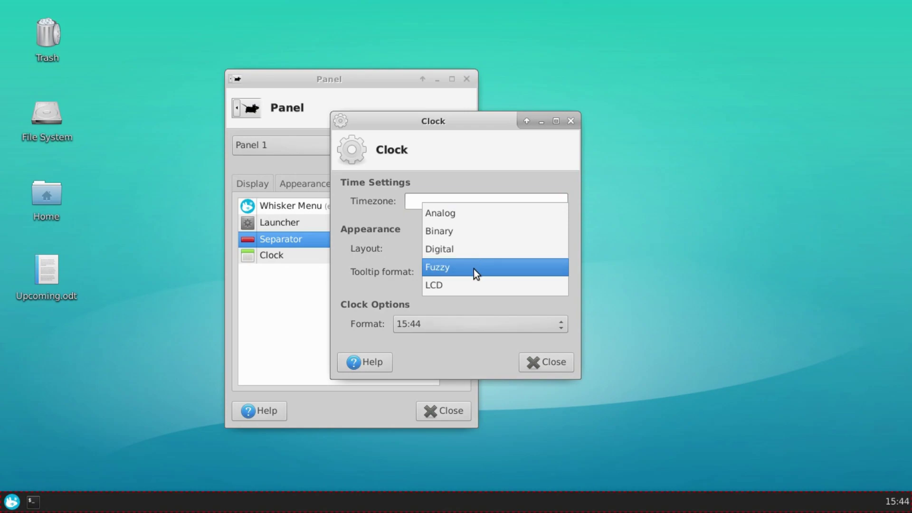
{"action": "left_click", "coordinate": [470, 285]}
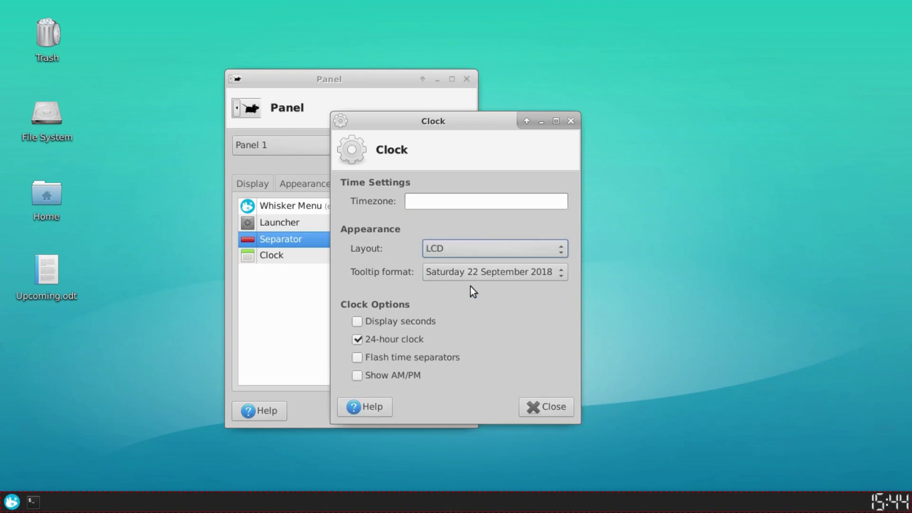
{"action": "left_click", "coordinate": [546, 407]}
{"action": "left_click", "coordinate": [890, 501]}
{"action": "left_click", "coordinate": [890, 501]}
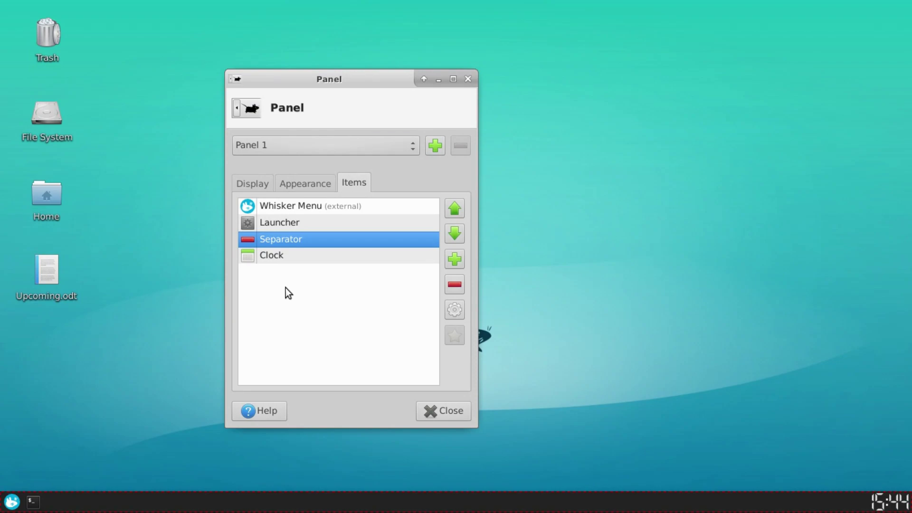
Step: Preview the Binary, Analog, Digital and Fuzzy layouts for the panel clock, return it to LCD, and close its properties
{"action": "right_click", "coordinate": [890, 501]}
{"action": "left_click", "coordinate": [813, 431]}
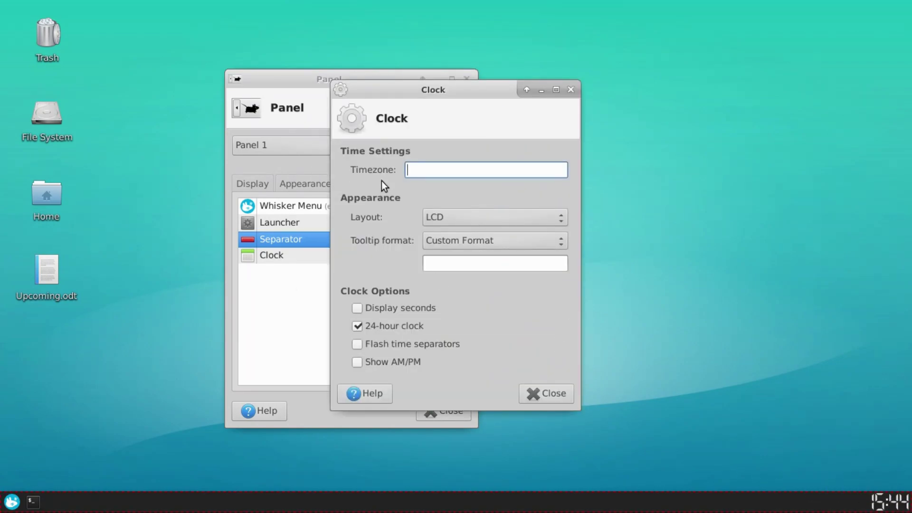
{"action": "left_click", "coordinate": [448, 219]}
{"action": "left_click", "coordinate": [435, 163]}
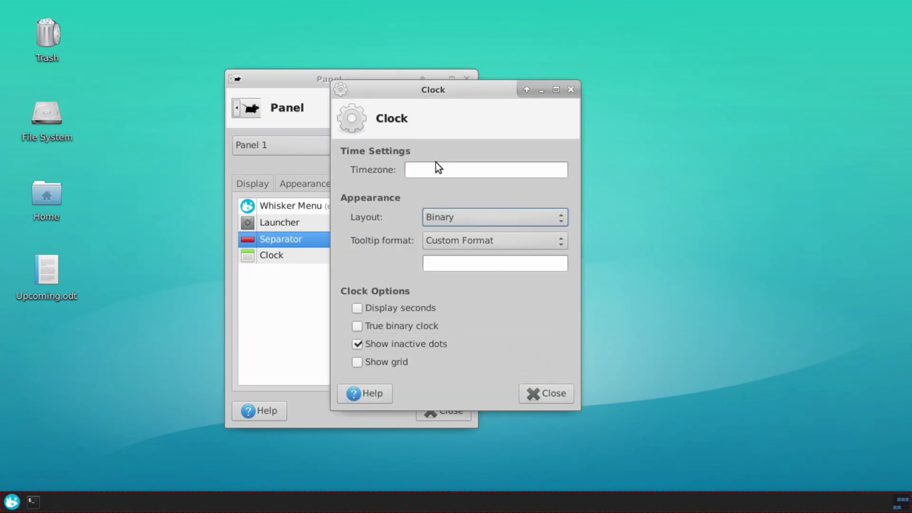
{"action": "left_click", "coordinate": [497, 224]}
{"action": "left_click", "coordinate": [456, 198]}
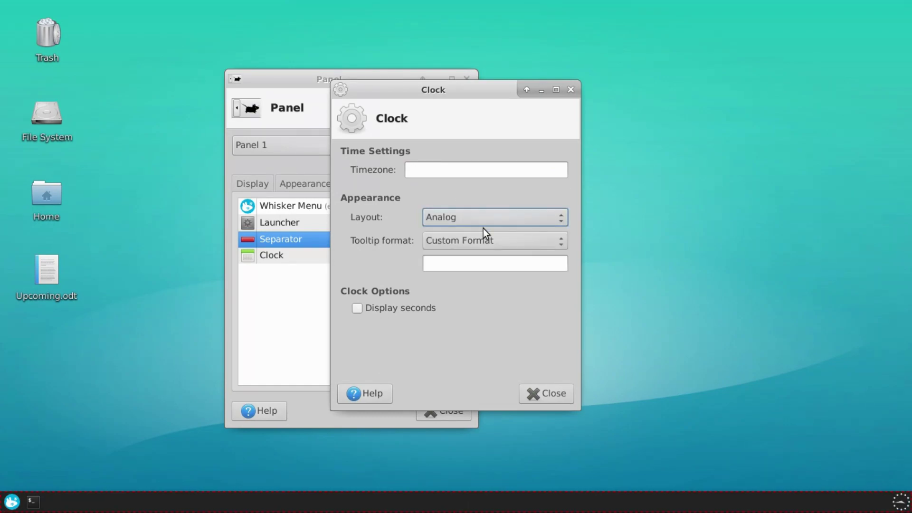
{"action": "left_click", "coordinate": [477, 221]}
{"action": "left_click", "coordinate": [457, 250]}
{"action": "left_click", "coordinate": [456, 210]}
{"action": "left_click", "coordinate": [446, 240]}
{"action": "left_click", "coordinate": [460, 215]}
{"action": "left_click", "coordinate": [460, 235]}
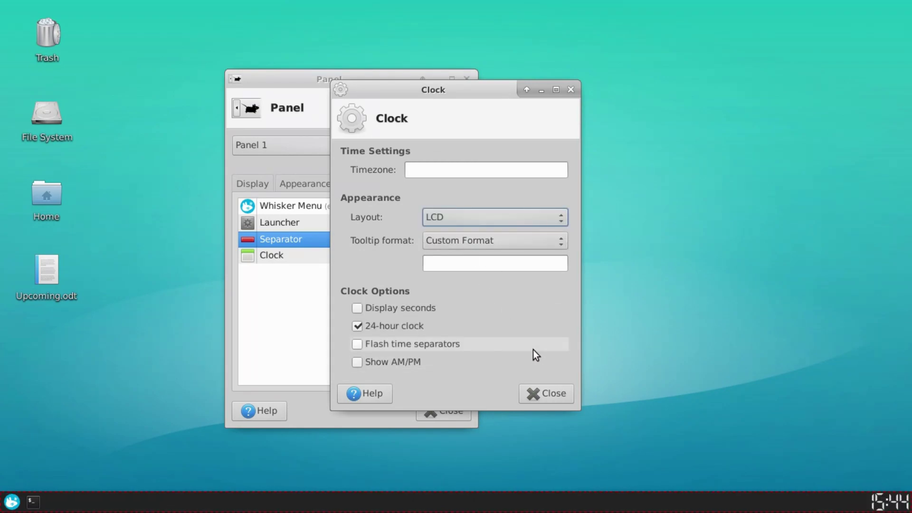
{"action": "left_click", "coordinate": [558, 402]}
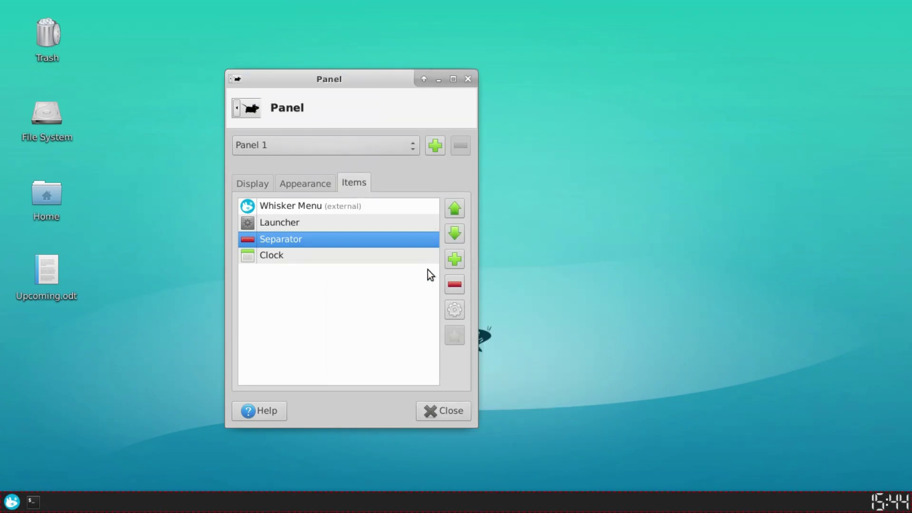
{"action": "left_click_drag", "start_coordinate": [305, 81], "coordinate": [612, 81]}
{"action": "left_click", "coordinate": [530, 266]}
{"action": "left_click_drag", "start_coordinate": [432, 90], "coordinate": [338, 70]}
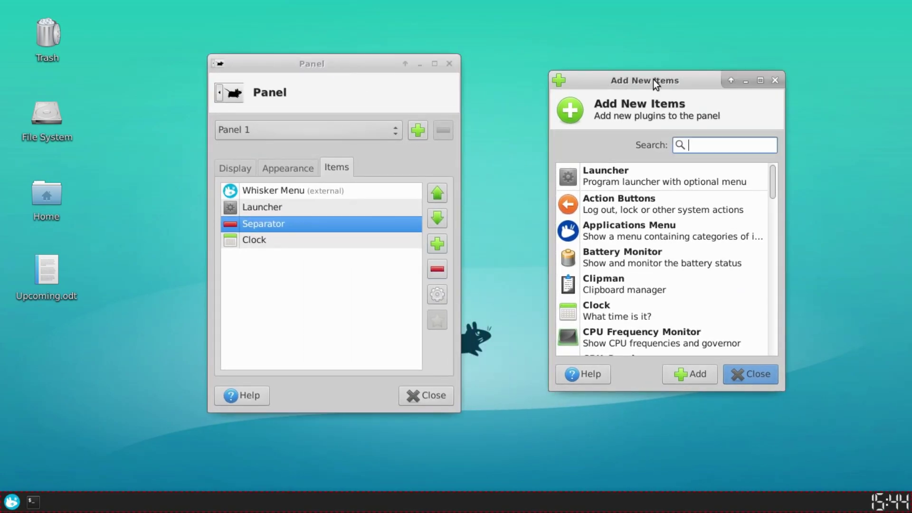
{"action": "left_click_drag", "start_coordinate": [654, 82], "coordinate": [606, 85]}
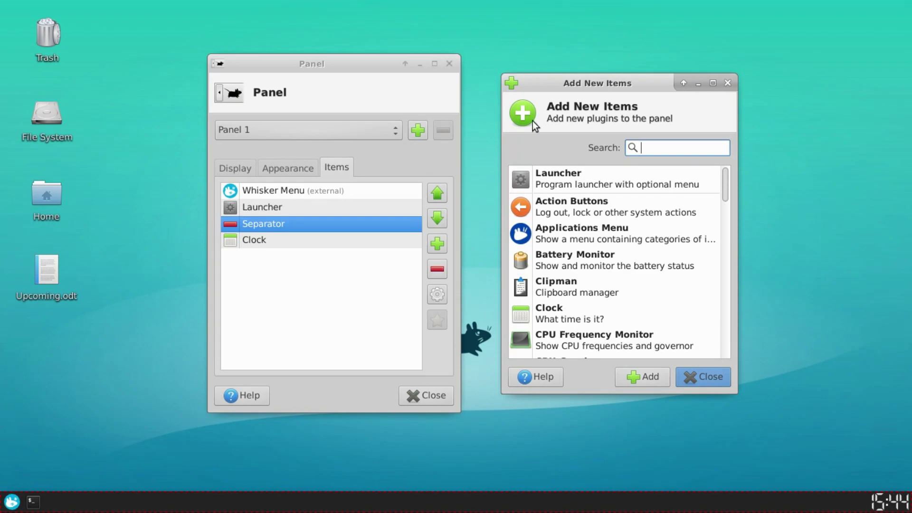
{"action": "left_click", "coordinate": [715, 381]}
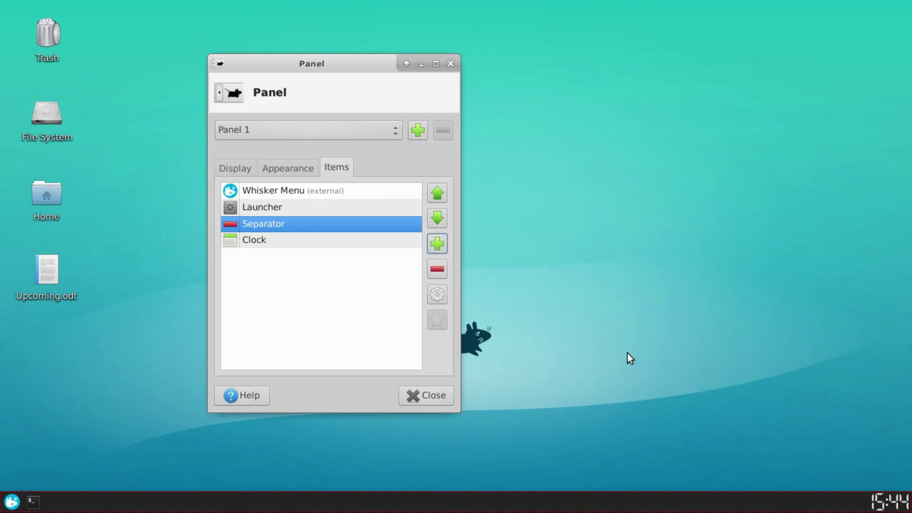
Step: Search the new panel items for "dir", add the Directory Menu to Panel 1, and briefly open its folder menu
{"action": "left_click", "coordinate": [442, 243]}
{"action": "left_click_drag", "start_coordinate": [452, 94], "coordinate": [603, 84]}
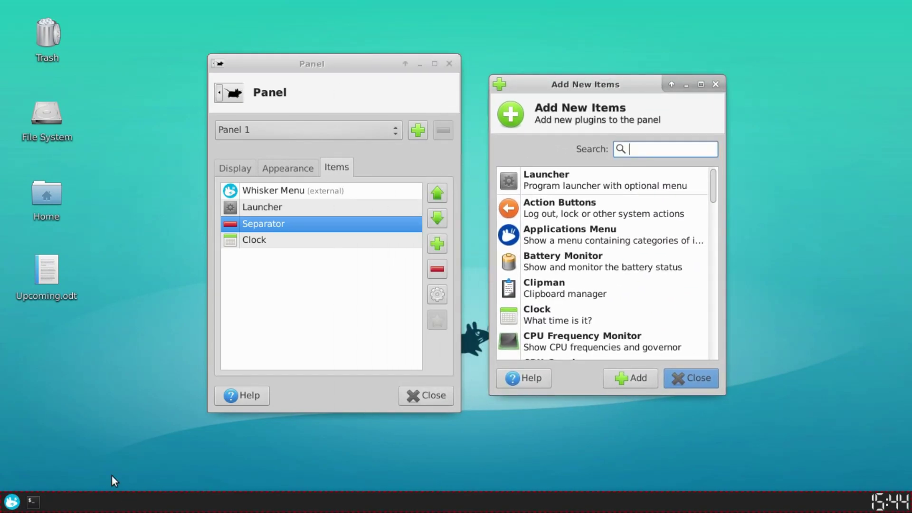
{"action": "left_click", "coordinate": [263, 151]}
{"action": "left_click", "coordinate": [245, 136]}
{"action": "left_click", "coordinate": [243, 138]}
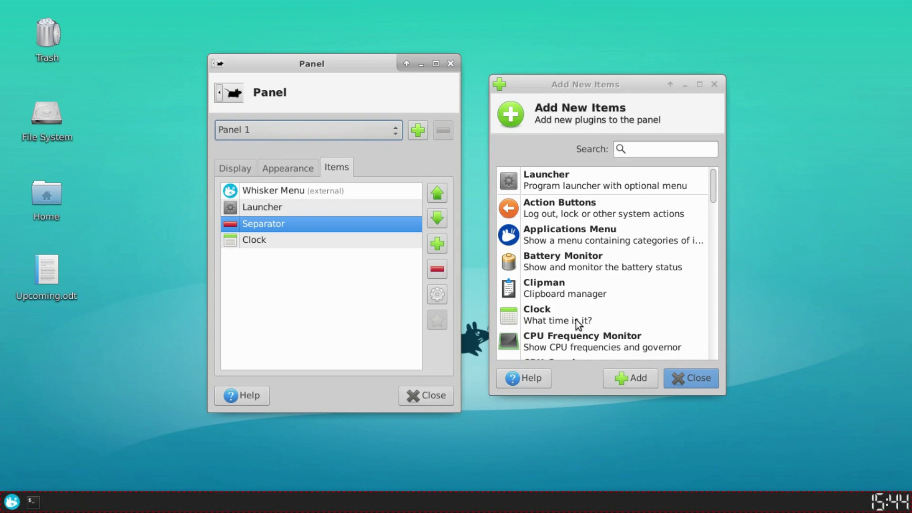
{"action": "left_click", "coordinate": [672, 149]}
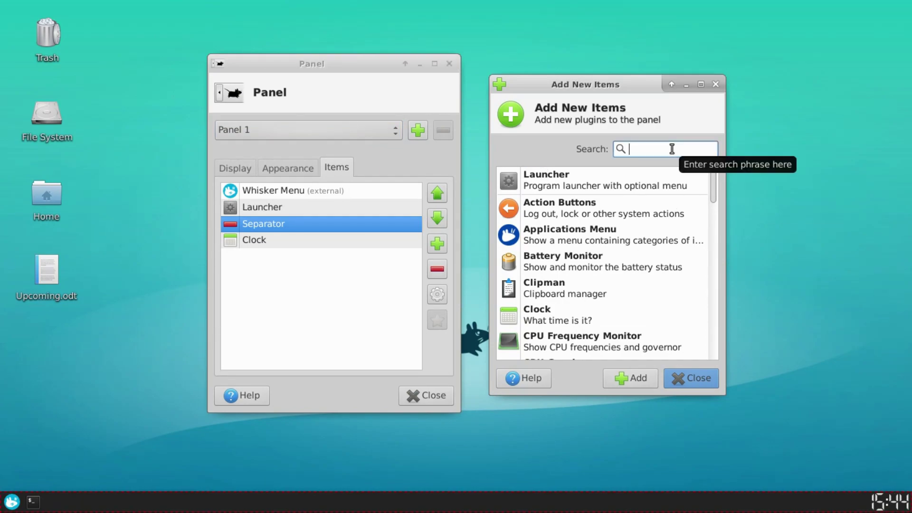
{"action": "type", "text": "dir"}
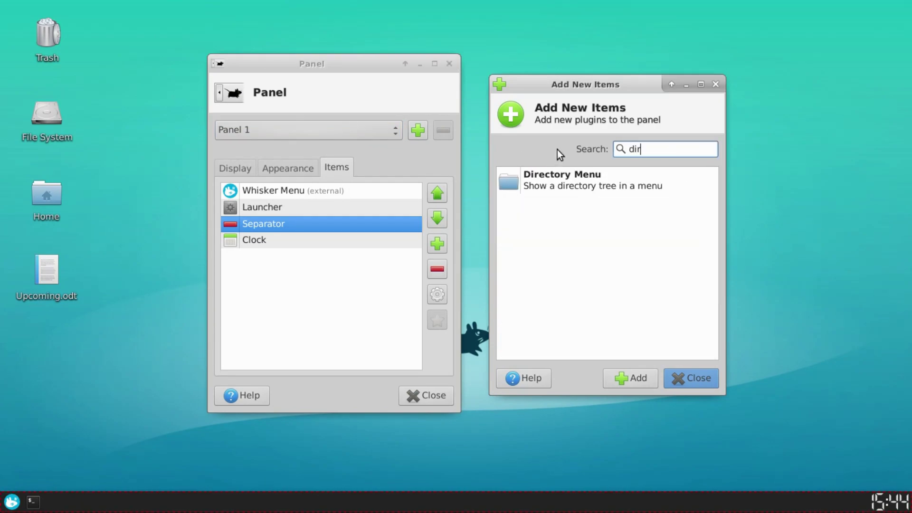
{"action": "left_click", "coordinate": [574, 181]}
{"action": "left_click", "coordinate": [633, 378]}
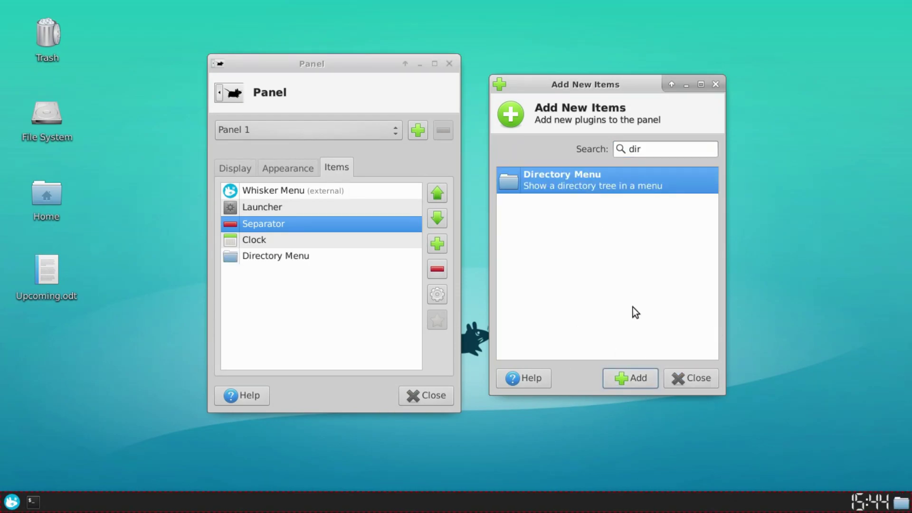
{"action": "left_click", "coordinate": [709, 378]}
{"action": "left_click", "coordinate": [900, 502]}
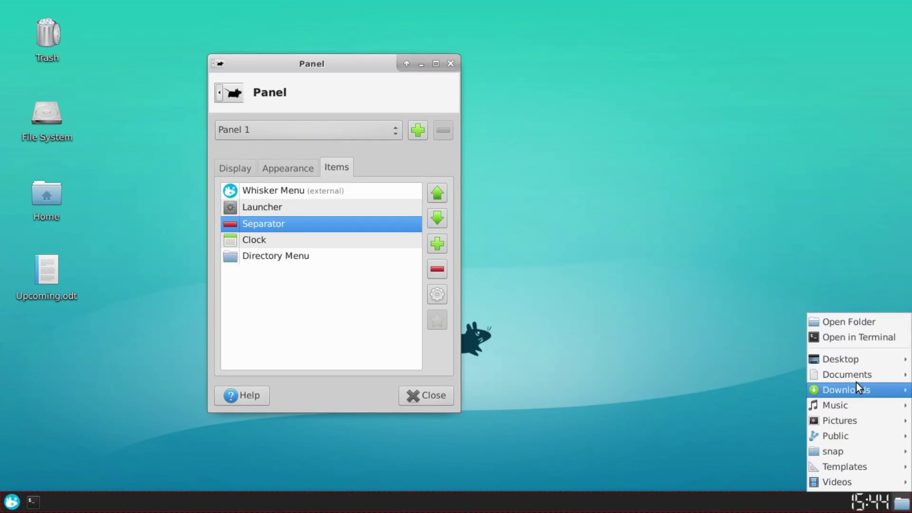
{"action": "left_click", "coordinate": [774, 437]}
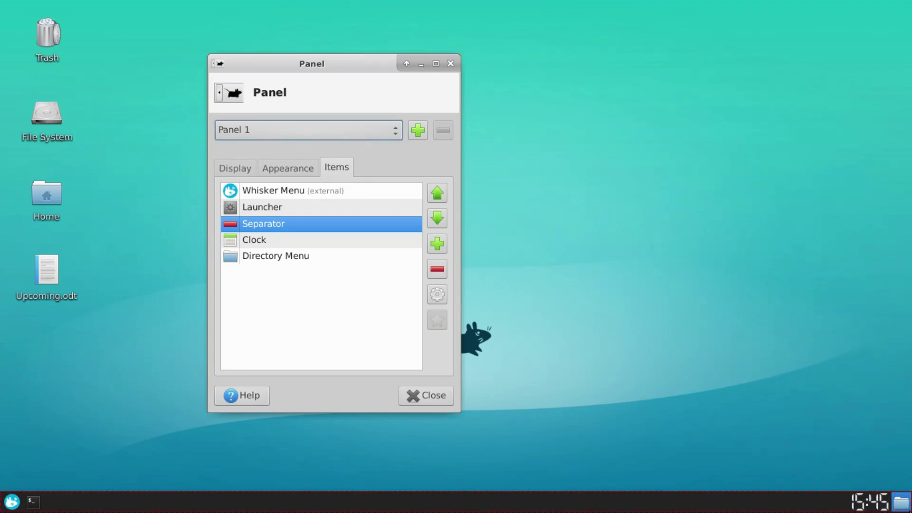
Step: Move the Directory Menu beside the terminal launcher on the panel, and return it to the far end after the clock
{"action": "right_click", "coordinate": [901, 502]}
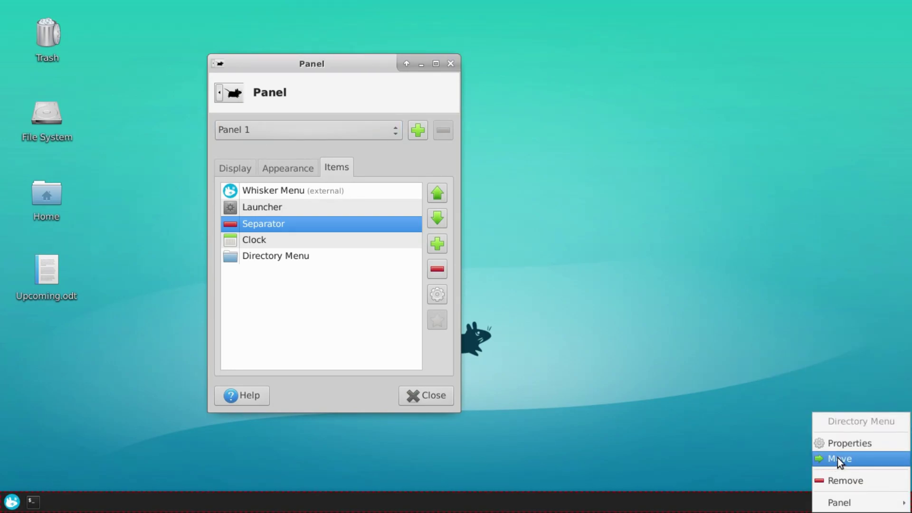
{"action": "left_click", "coordinate": [837, 458]}
{"action": "left_click", "coordinate": [77, 504]}
{"action": "right_click", "coordinate": [53, 502]}
{"action": "left_click", "coordinate": [71, 449]}
{"action": "left_click", "coordinate": [908, 500]}
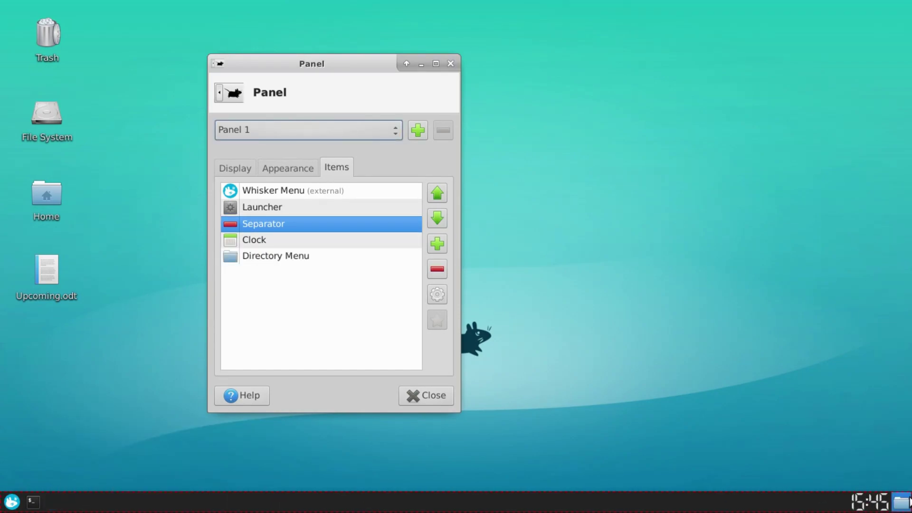
Step: Browse the Directory Menu's folder submenus on the panel, including Downloads and Public, and close the menu
{"action": "left_click", "coordinate": [900, 499]}
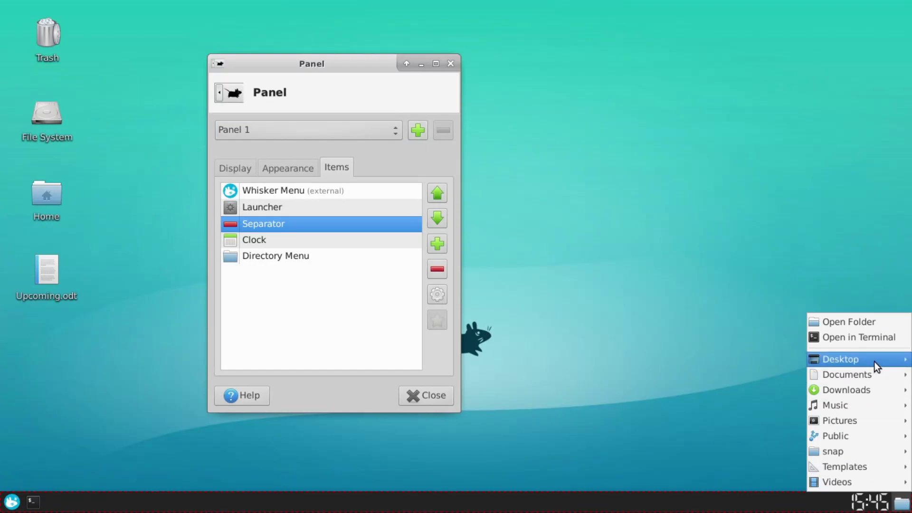
{"action": "mouse_move", "coordinate": [869, 376]}
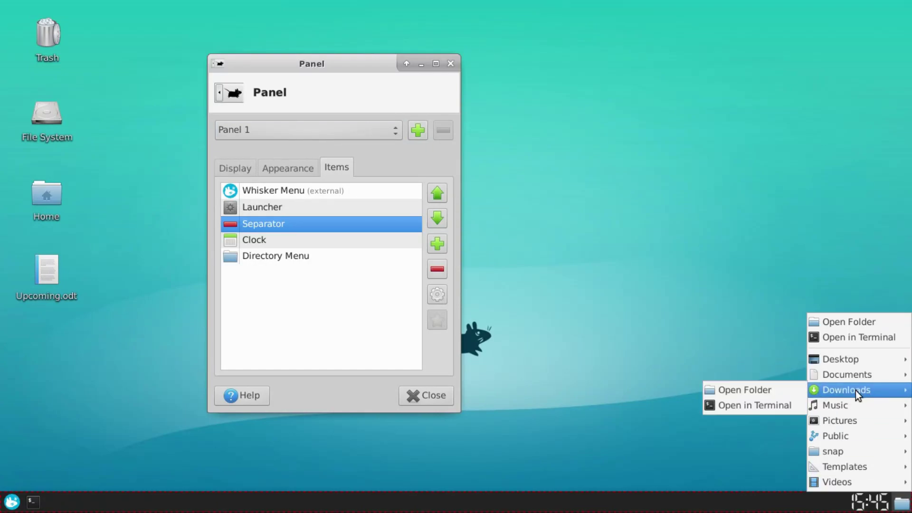
{"action": "mouse_move", "coordinate": [842, 435]}
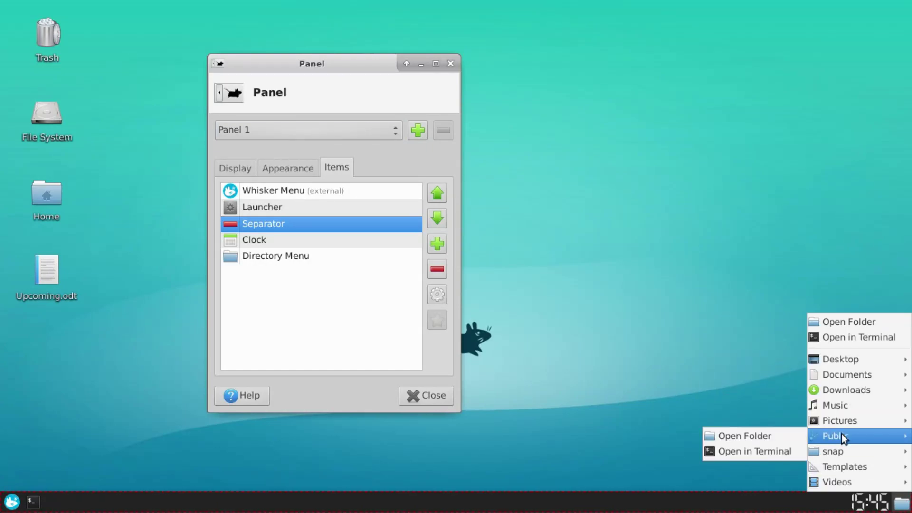
{"action": "left_click", "coordinate": [700, 336]}
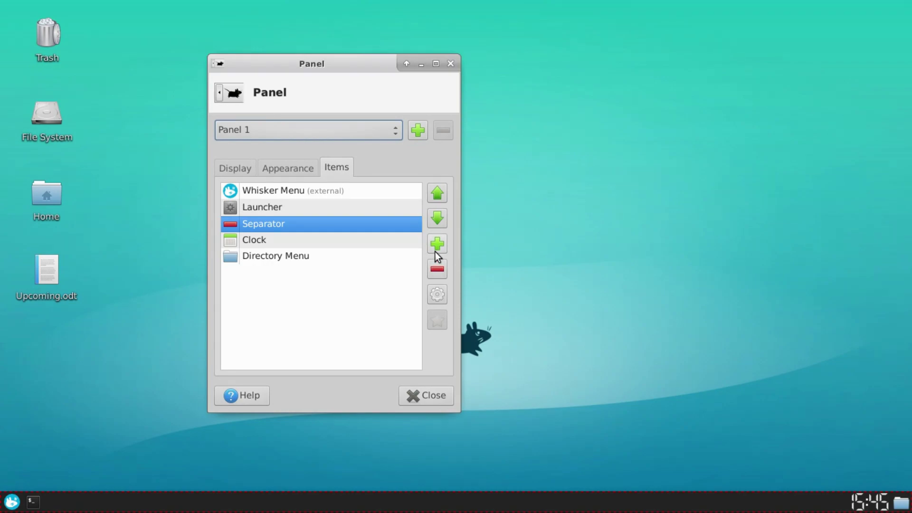
Step: Reposition the panel settings dialog and add Window Buttons from the new items list to Panel 1
{"action": "left_click_drag", "start_coordinate": [285, 56], "coordinate": [404, 31]}
{"action": "left_click", "coordinate": [556, 219]}
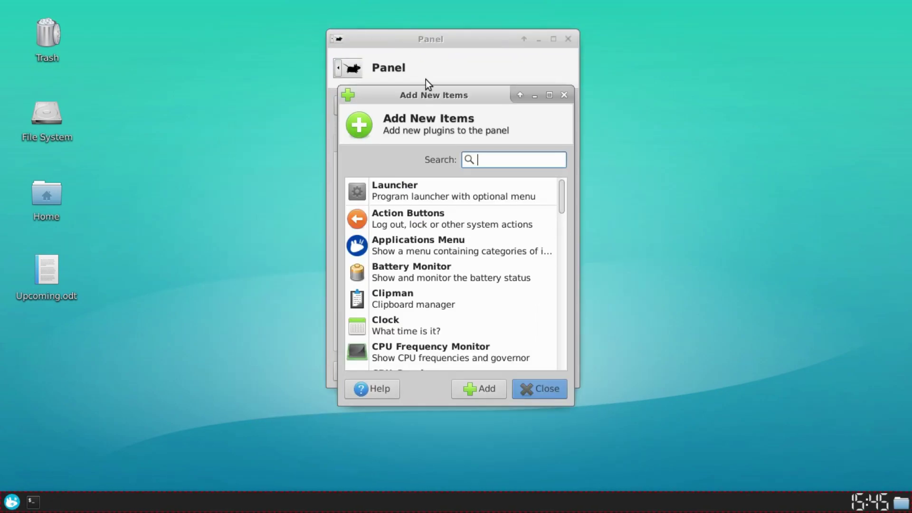
{"action": "scroll", "coordinate": [504, 238], "scroll_direction": "down", "scroll_amount": 6}
{"action": "scroll", "coordinate": [504, 237], "scroll_direction": "down", "scroll_amount": 10}
{"action": "scroll", "coordinate": [505, 238], "scroll_direction": "down", "scroll_amount": 4}
{"action": "scroll", "coordinate": [425, 349], "scroll_direction": "down", "scroll_amount": 1}
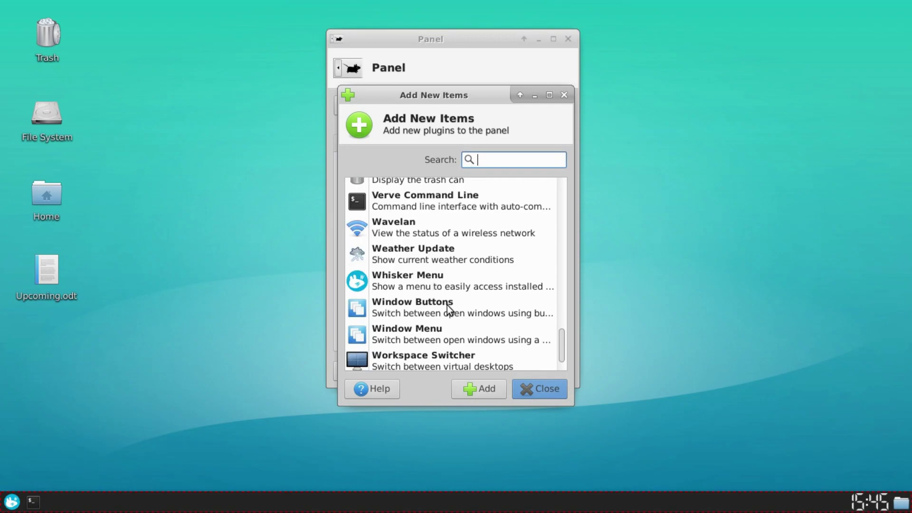
{"action": "left_click", "coordinate": [449, 309]}
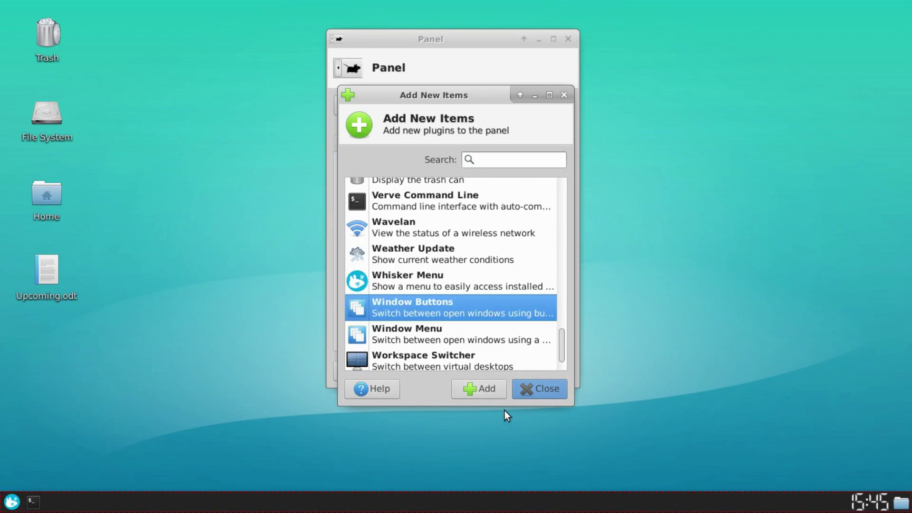
{"action": "left_click", "coordinate": [482, 394]}
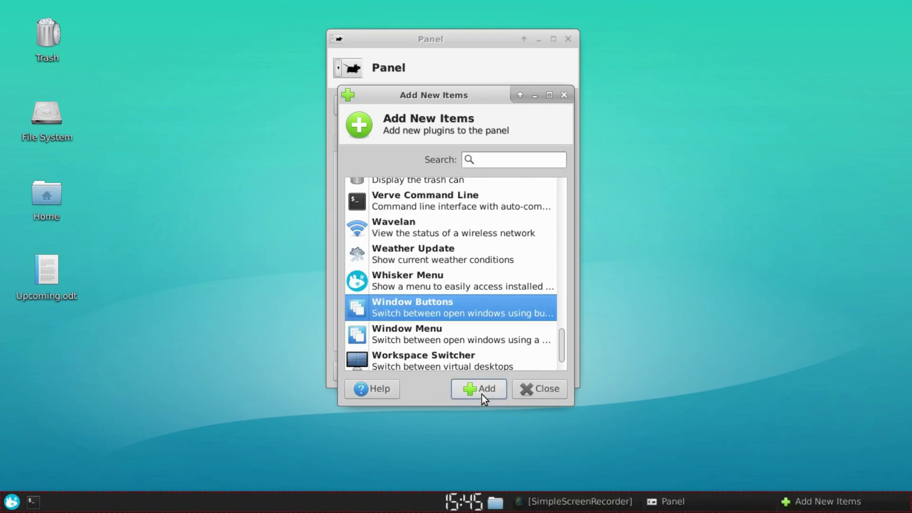
{"action": "left_click", "coordinate": [528, 386]}
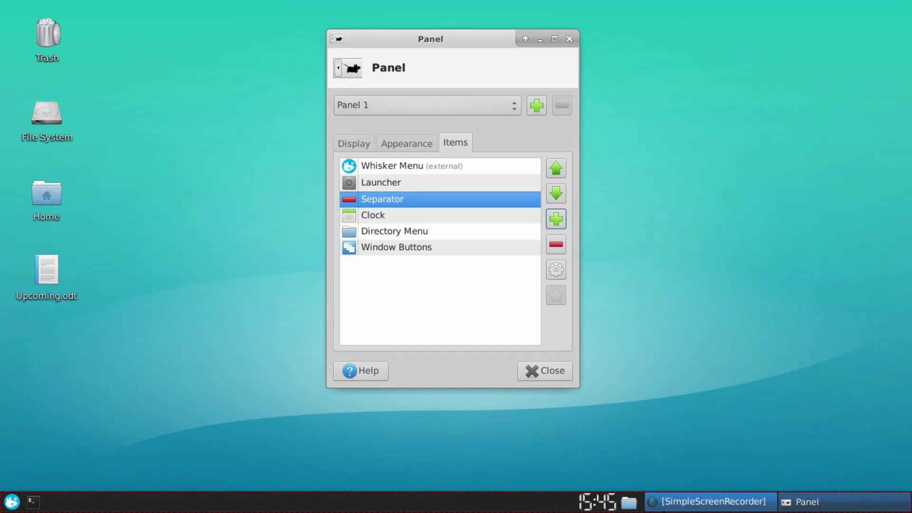
Step: Move Window Buttons above the Separator in Panel 1's item list and test its SimpleScreenRecorder window button by toggling it
{"action": "left_click", "coordinate": [675, 503]}
{"action": "left_click", "coordinate": [674, 504]}
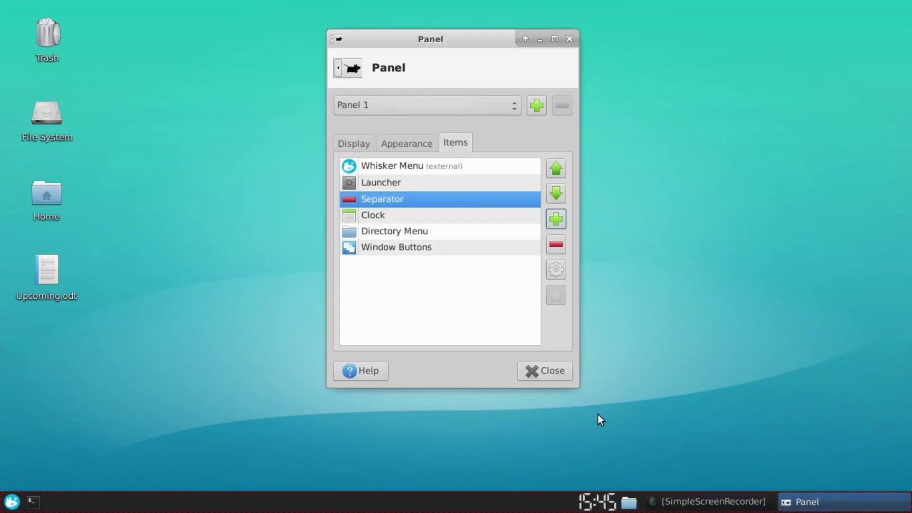
{"action": "left_click_drag", "start_coordinate": [405, 249], "coordinate": [397, 200]}
{"action": "left_click", "coordinate": [95, 502]}
{"action": "left_click", "coordinate": [95, 502]}
{"action": "left_click", "coordinate": [95, 502]}
{"action": "left_click", "coordinate": [95, 502]}
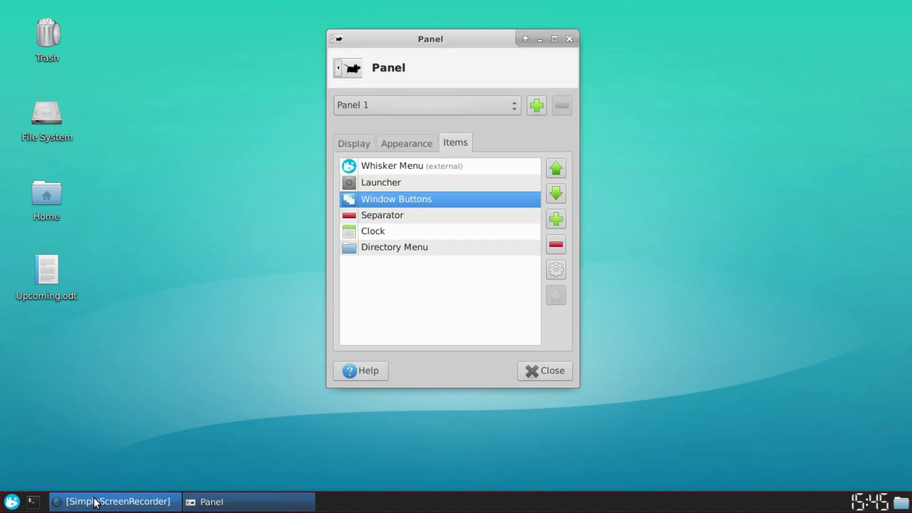
{"action": "left_click", "coordinate": [95, 502]}
{"action": "left_click", "coordinate": [95, 502]}
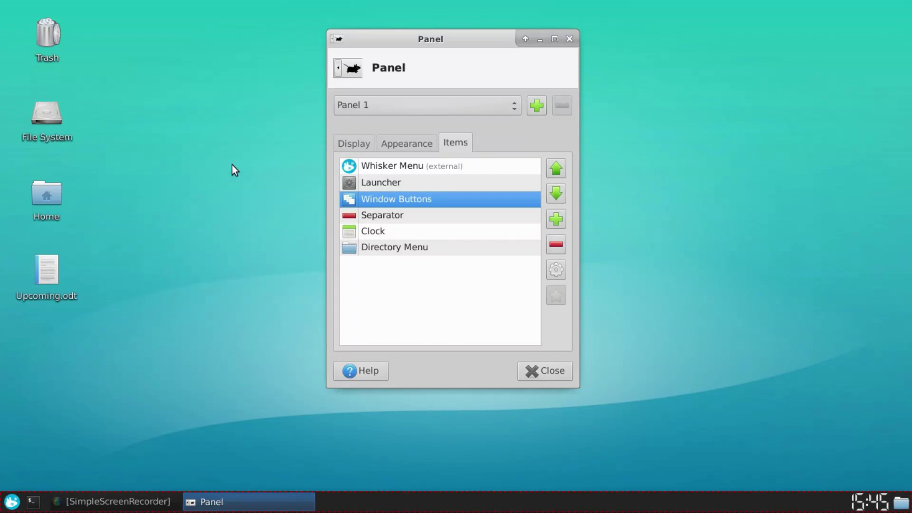
Step: Try Window Buttons at an earlier position in Panel 1's item list, and return it to between the Launcher and the Separator
{"action": "mouse_move", "coordinate": [358, 198]}
{"action": "left_mouse_down"}
{"action": "mouse_move", "coordinate": [349, 161]}
{"action": "mouse_move", "coordinate": [363, 182]}
{"action": "left_mouse_up"}
{"action": "left_click", "coordinate": [285, 501]}
{"action": "left_click", "coordinate": [284, 502]}
{"action": "left_click_drag", "start_coordinate": [396, 167], "coordinate": [433, 209]}
Step: Search the new panel items for "not" and add the Notification Area to Panel 1
{"action": "left_click", "coordinate": [551, 219]}
{"action": "scroll", "coordinate": [489, 266], "scroll_direction": "down", "scroll_amount": 6}
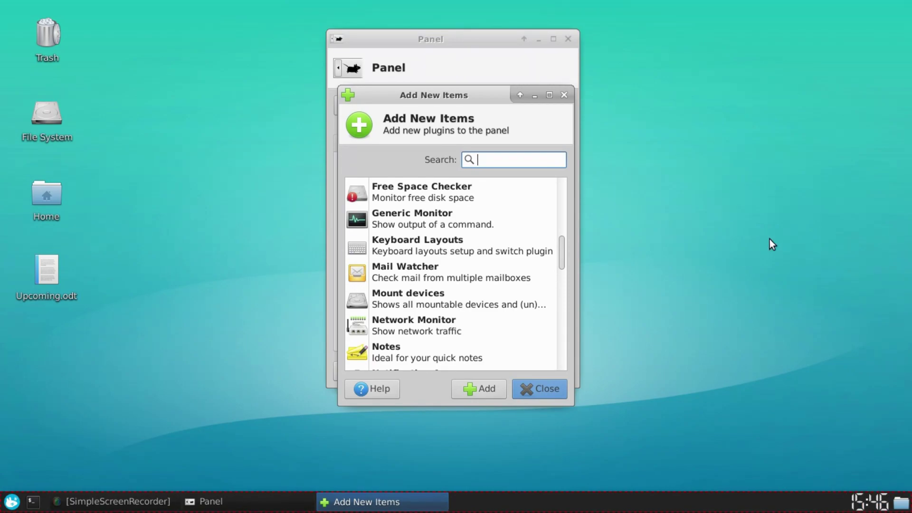
{"action": "type", "text": "not"}
{"action": "left_click", "coordinate": [451, 214]}
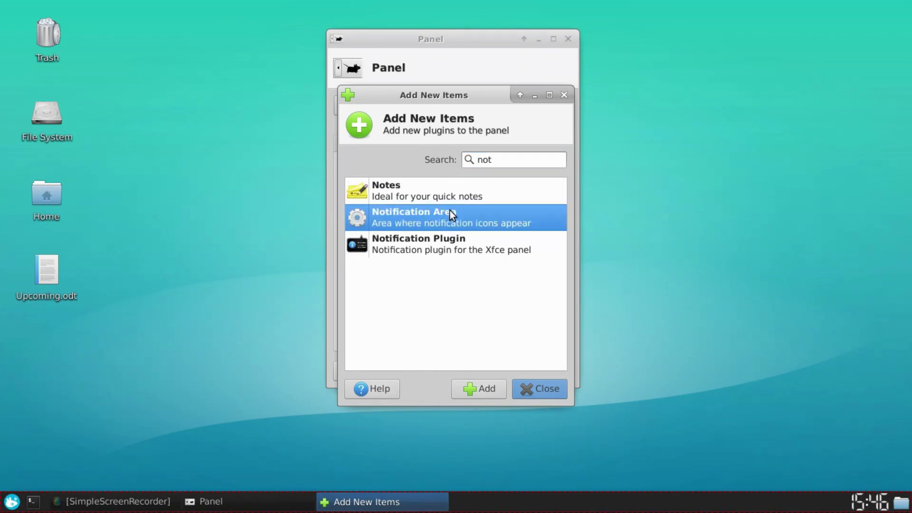
{"action": "left_click", "coordinate": [483, 385]}
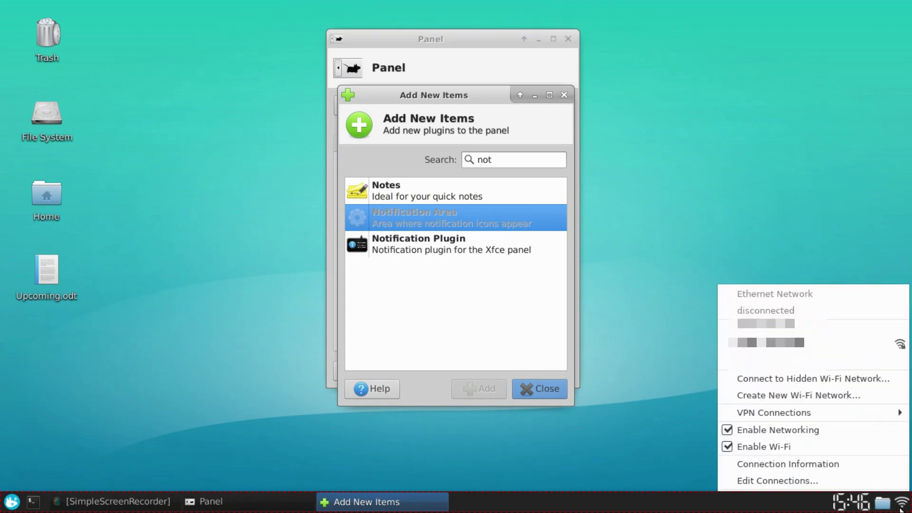
Step: Move the Notification Area on the panel to just before the clock
{"action": "right_click", "coordinate": [903, 512]}
{"action": "left_click", "coordinate": [833, 461]}
{"action": "left_click", "coordinate": [826, 506]}
{"action": "left_click", "coordinate": [834, 501]}
{"action": "left_click", "coordinate": [834, 500]}
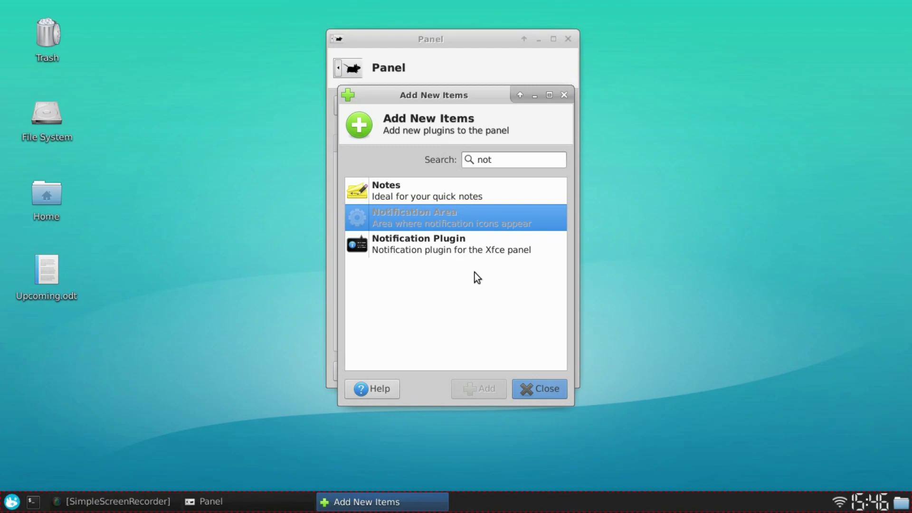
Step: Add the Notification Plugin to Panel 1 and enable its Do not disturb option
{"action": "left_click", "coordinate": [438, 247]}
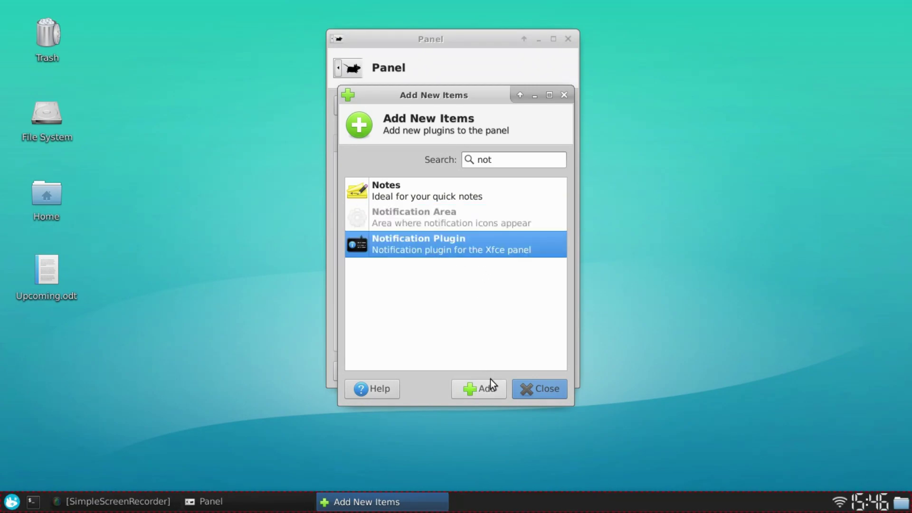
{"action": "left_click", "coordinate": [489, 382]}
{"action": "left_click", "coordinate": [899, 503]}
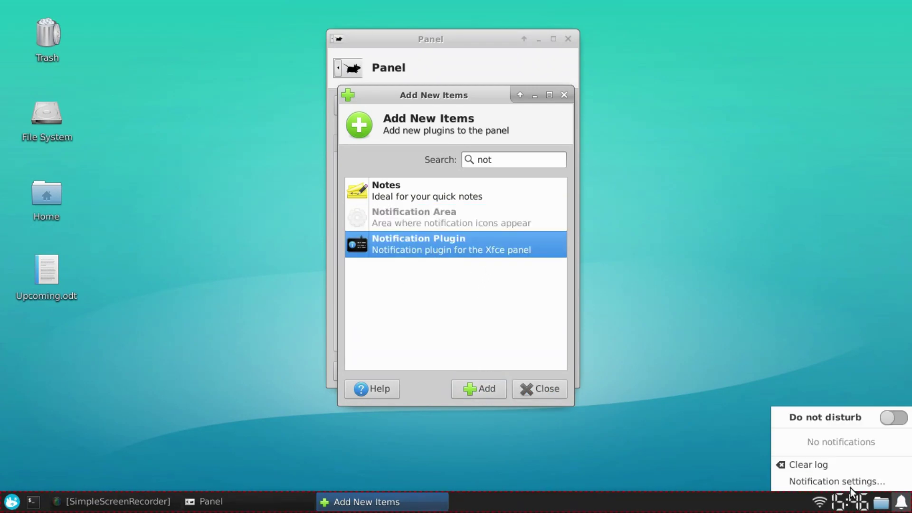
{"action": "left_click", "coordinate": [887, 420]}
Step: Move the Notification Plugin on the panel to just before the Notification Area
{"action": "right_click", "coordinate": [888, 509]}
{"action": "right_click", "coordinate": [904, 505]}
{"action": "left_click", "coordinate": [861, 447]}
{"action": "left_click", "coordinate": [809, 504]}
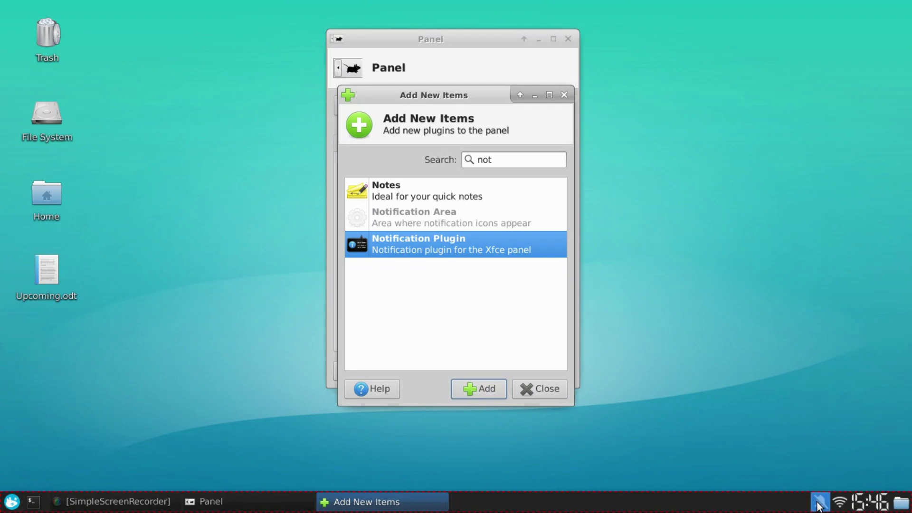
Step: Turn the Notification Plugin's Do not disturb option off and back on
{"action": "left_click", "coordinate": [819, 501]}
{"action": "left_click", "coordinate": [880, 417]}
{"action": "left_click", "coordinate": [819, 501]}
{"action": "left_click", "coordinate": [879, 416]}
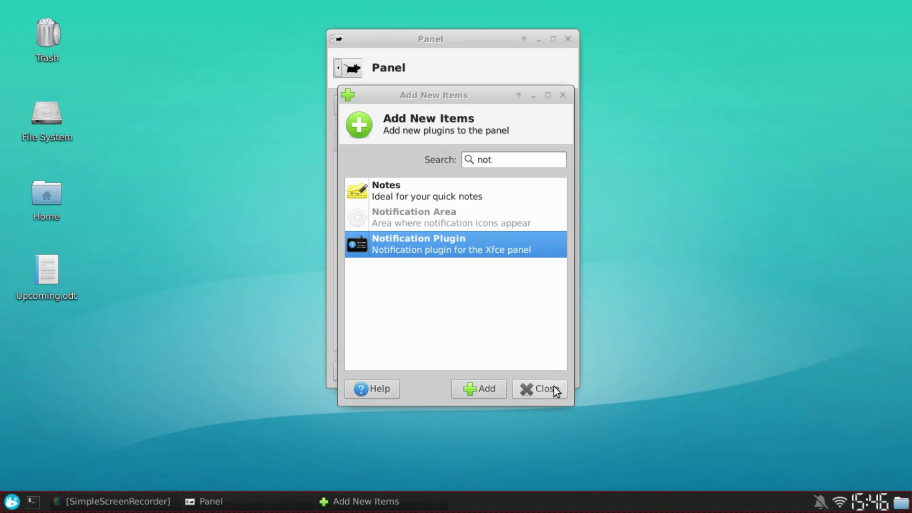
Step: Add Notes to Panel 1, write "hello there this is techbizmo" in its note, and clear the text
{"action": "left_click", "coordinate": [414, 200]}
{"action": "left_click", "coordinate": [501, 389]}
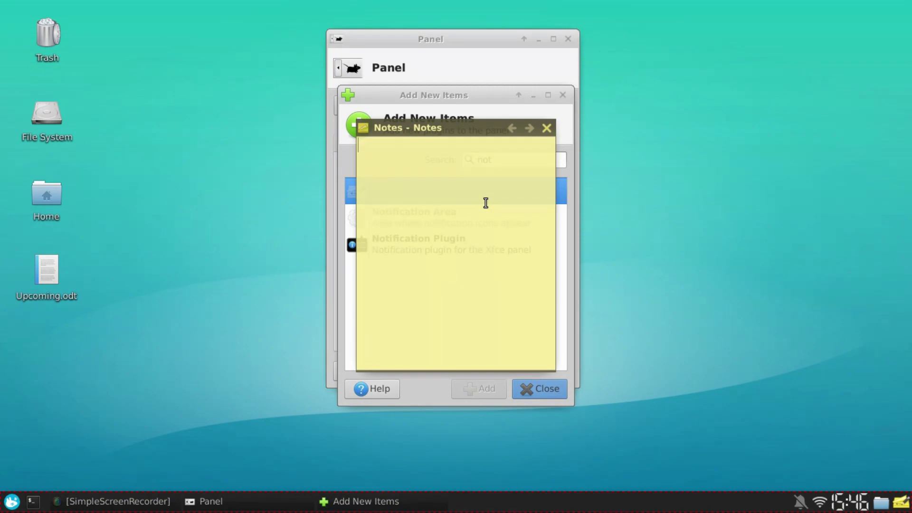
{"action": "type", "text": "hello there this is techbizmo"}
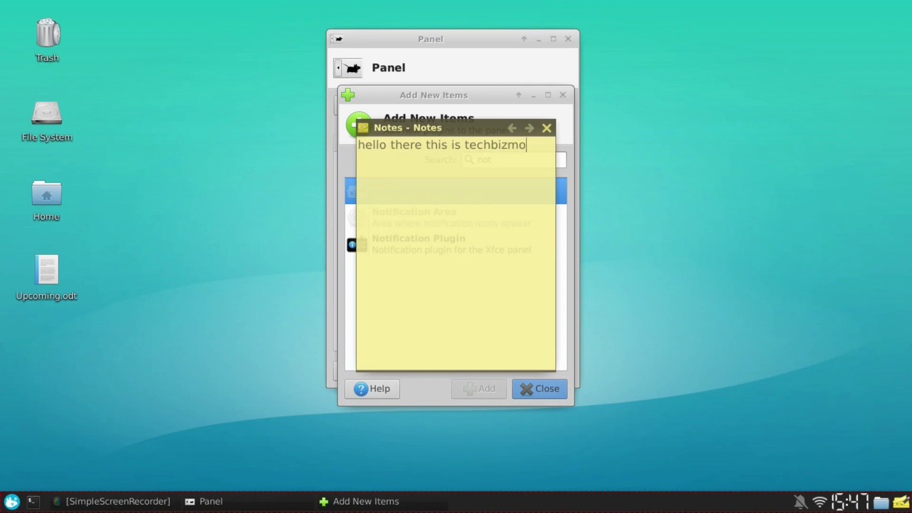
{"action": "key", "text": "ctrl+a"}
{"action": "key", "text": "BackSpace"}
{"action": "left_click", "coordinate": [484, 202]}
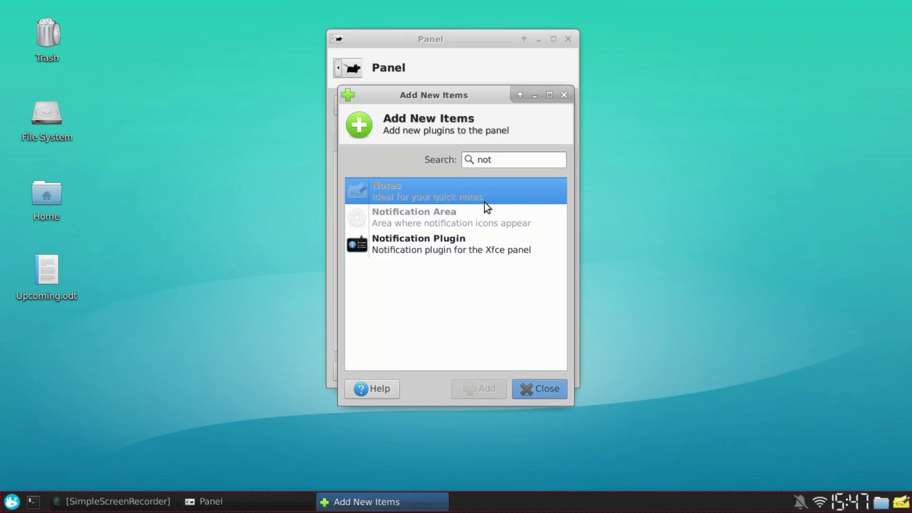
Step: Remove the Notes item from the panel
{"action": "right_click", "coordinate": [901, 502]}
{"action": "left_click", "coordinate": [850, 470]}
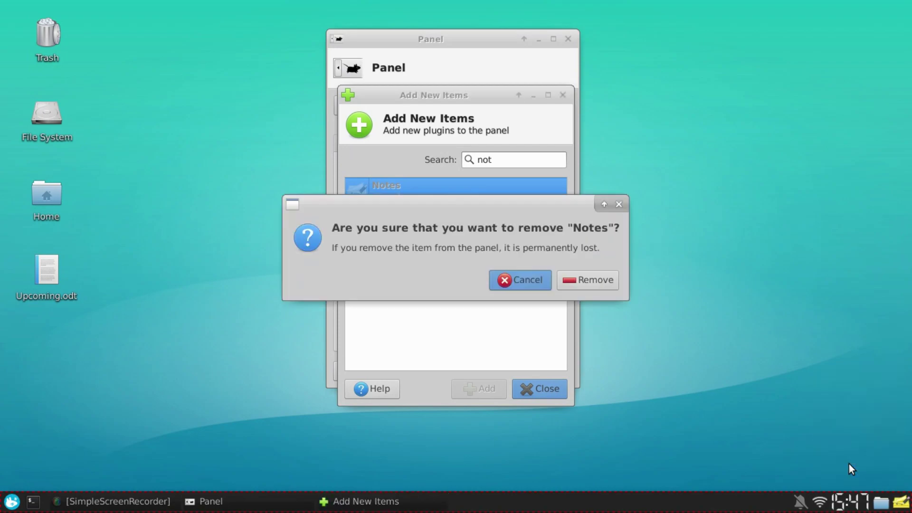
{"action": "left_click", "coordinate": [593, 281]}
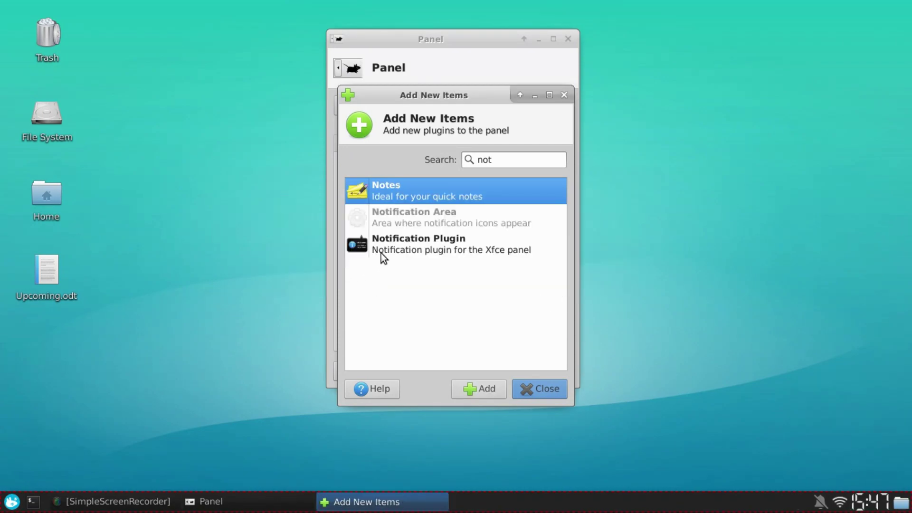
Step: Search the new panel items for "pul", add the PulseAudio Plugin to Panel 1, and briefly open its volume menu
{"action": "double_click", "coordinate": [521, 160]}
{"action": "key", "text": "BackSpace"}
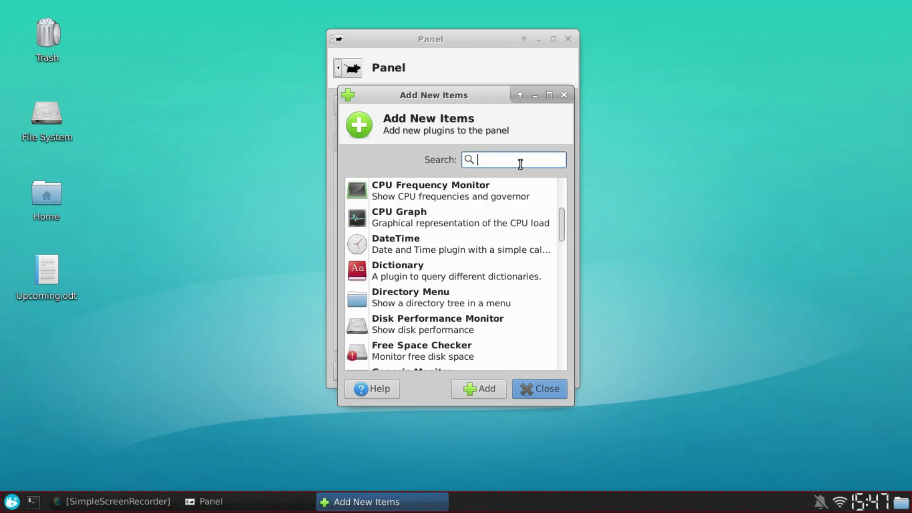
{"action": "type", "text": "pul"}
{"action": "left_click", "coordinate": [471, 186]}
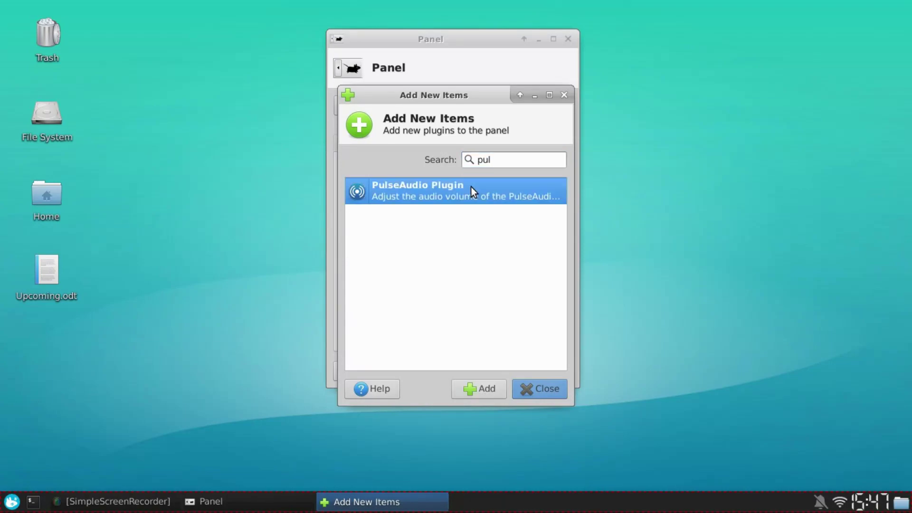
{"action": "left_click", "coordinate": [469, 389]}
{"action": "left_click", "coordinate": [902, 502]}
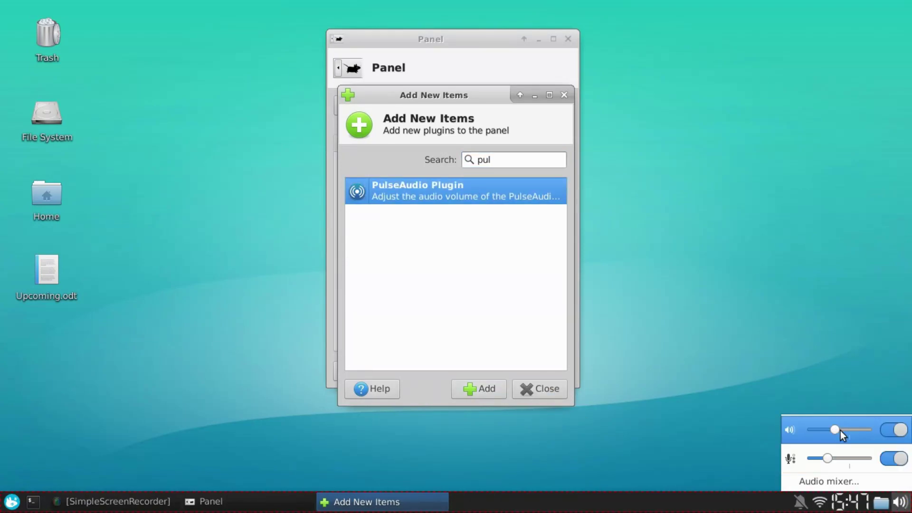
{"action": "left_click", "coordinate": [822, 363]}
Step: Move the PulseAudio Plugin to just before the Notification Plugin on the panel and check its volume menu
{"action": "right_click", "coordinate": [899, 502]}
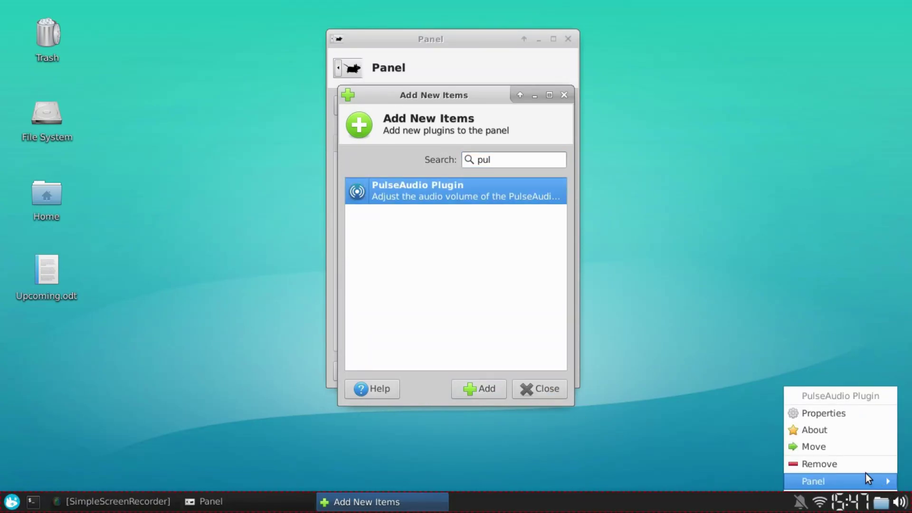
{"action": "left_click", "coordinate": [822, 446]}
{"action": "left_click", "coordinate": [807, 503]}
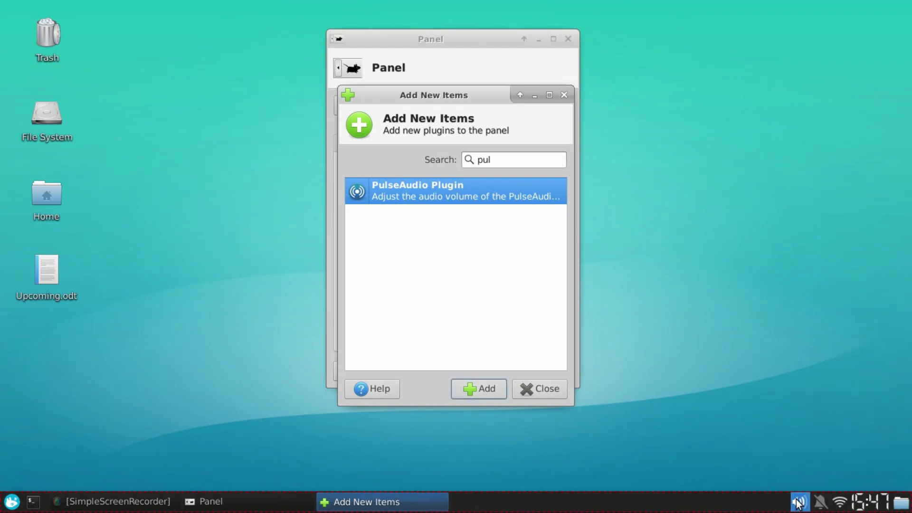
{"action": "left_click", "coordinate": [799, 502]}
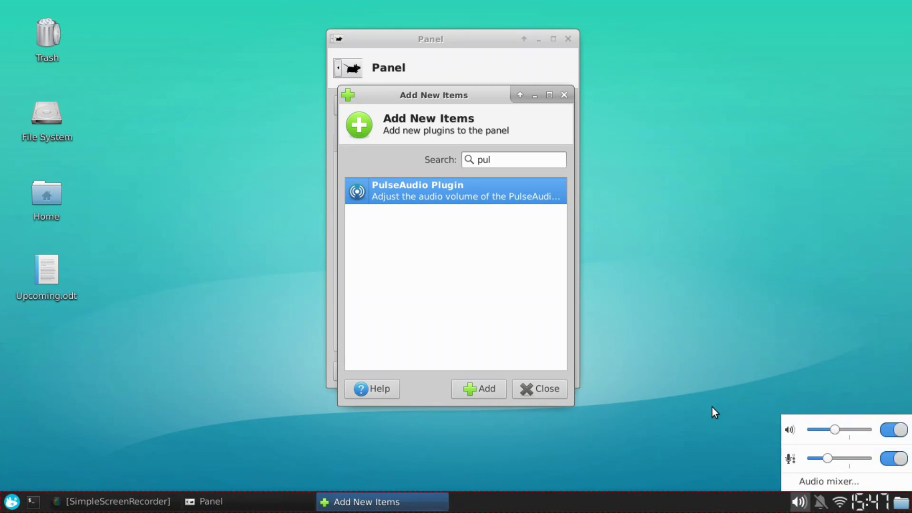
{"action": "left_click", "coordinate": [602, 366]}
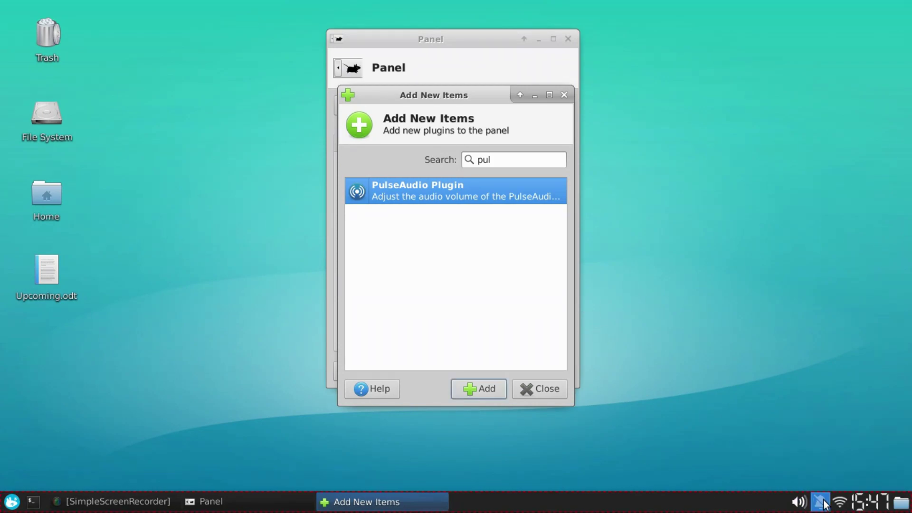
Step: Close the new items dialog and check the volume and notification menus on the panel
{"action": "left_click_drag", "start_coordinate": [412, 98], "coordinate": [367, 60]}
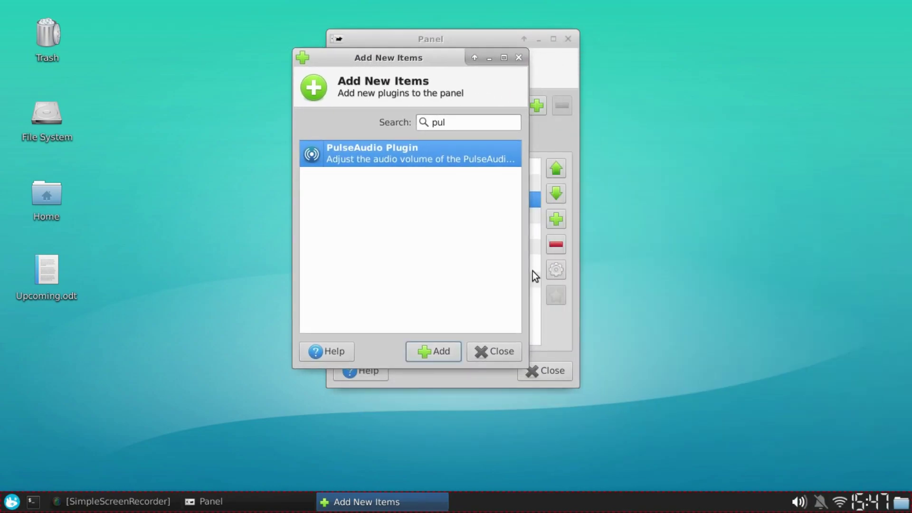
{"action": "left_click", "coordinate": [492, 352]}
{"action": "left_click", "coordinate": [806, 501]}
{"action": "left_click", "coordinate": [806, 502]}
{"action": "left_click", "coordinate": [820, 502]}
{"action": "left_click", "coordinate": [820, 502]}
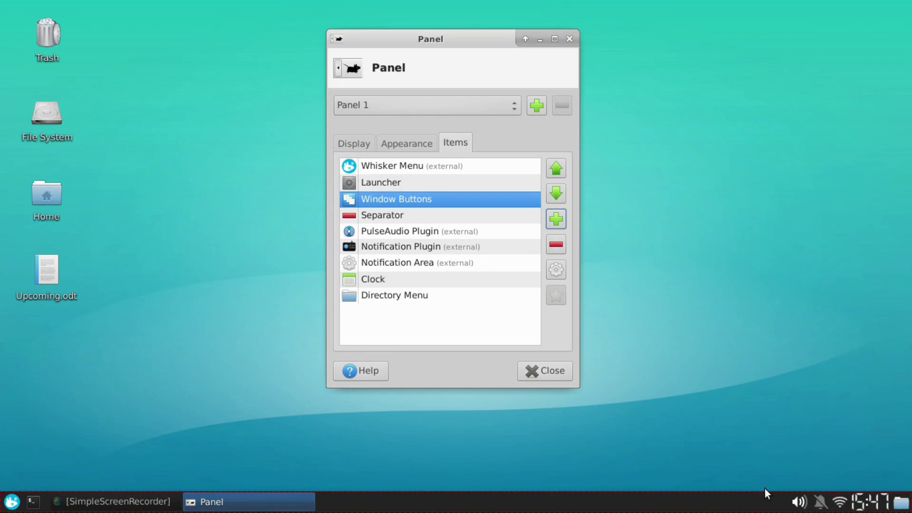
Step: Test the panel's terminal launcher, close the terminal window, and view the Whisker Menu's favorites
{"action": "left_click", "coordinate": [32, 502]}
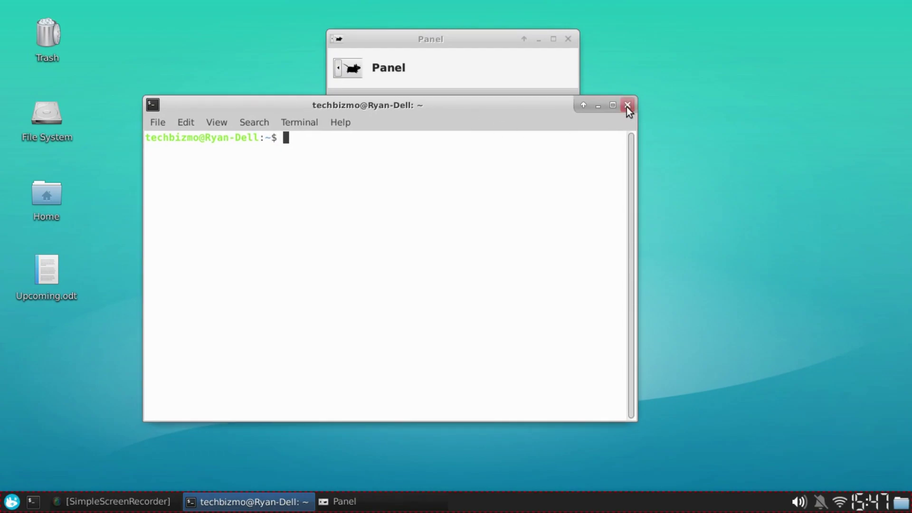
{"action": "left_click", "coordinate": [627, 105]}
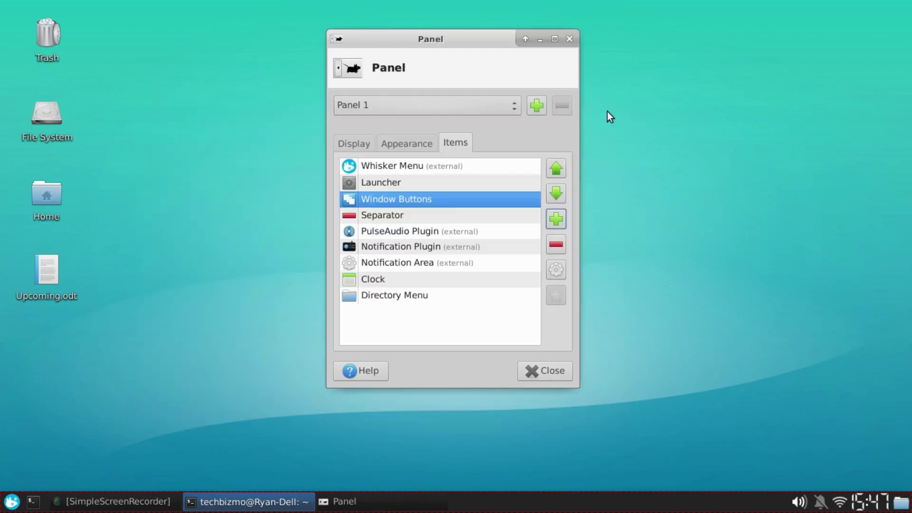
{"action": "left_click", "coordinate": [11, 502]}
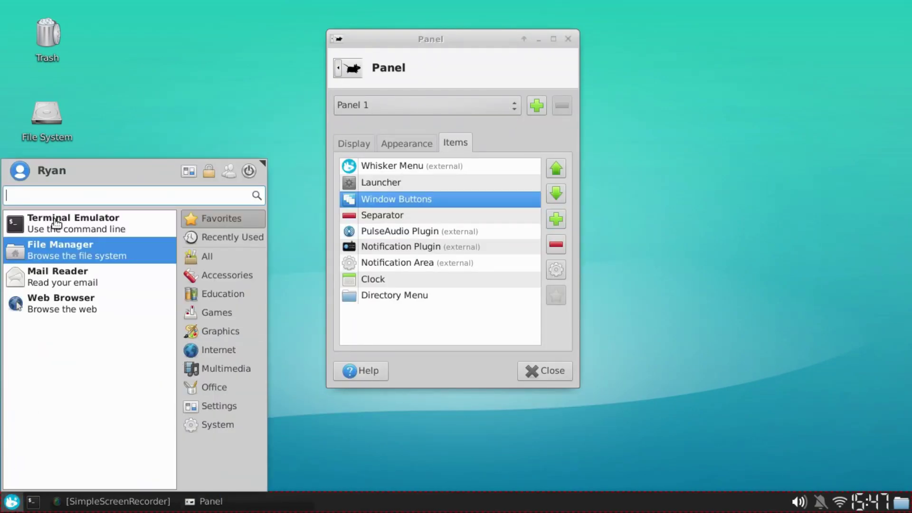
{"action": "left_click", "coordinate": [192, 132]}
Step: Create a second Terminal Emulator launcher on the panel from the Whisker Menu's favorites, placed after Window Buttons
{"action": "left_click", "coordinate": [8, 501]}
{"action": "left_click_drag", "start_coordinate": [50, 230], "coordinate": [400, 510]}
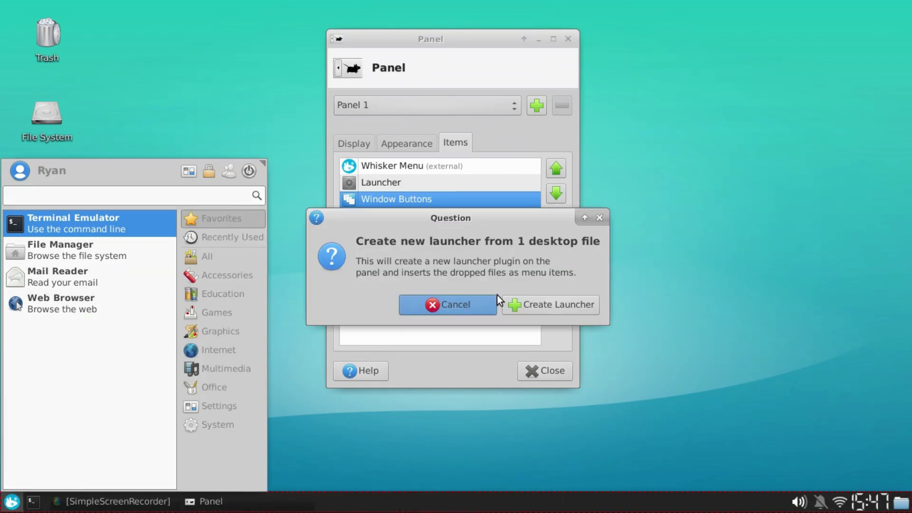
{"action": "left_click", "coordinate": [551, 310]}
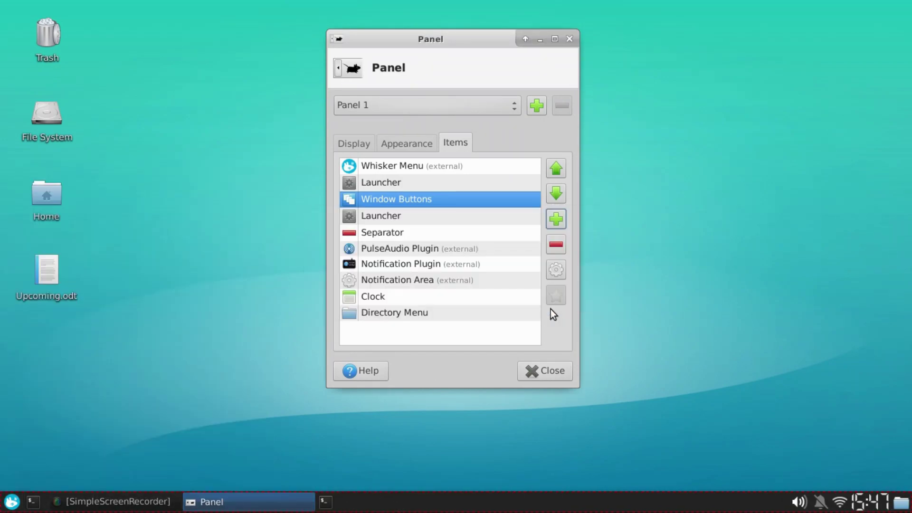
Step: Remove the duplicate terminal launcher located after Window Buttons on the panel
{"action": "right_click", "coordinate": [326, 502]}
{"action": "left_click", "coordinate": [352, 472]}
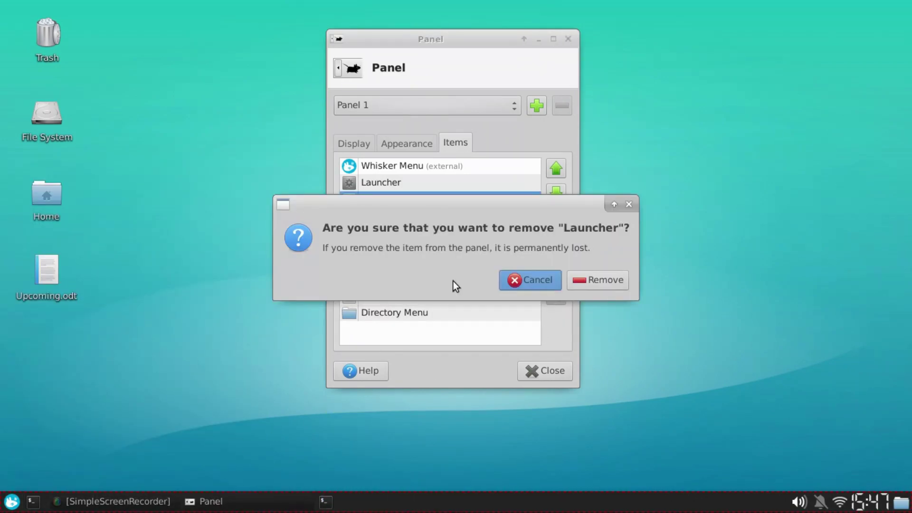
{"action": "left_click", "coordinate": [602, 277]}
Step: Launch a terminal from the remaining panel launcher, reposition its window, and close it
{"action": "left_click", "coordinate": [27, 504]}
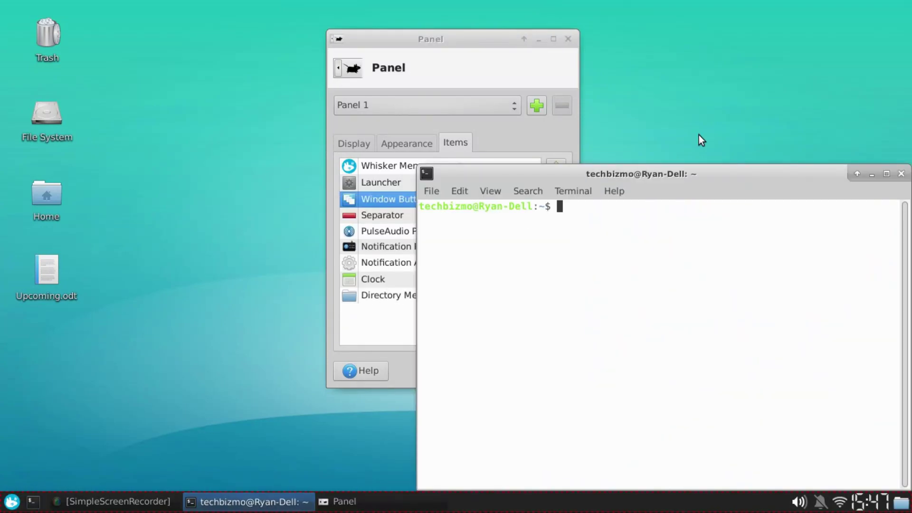
{"action": "left_click_drag", "start_coordinate": [707, 176], "coordinate": [486, 118]}
{"action": "left_click", "coordinate": [682, 115]}
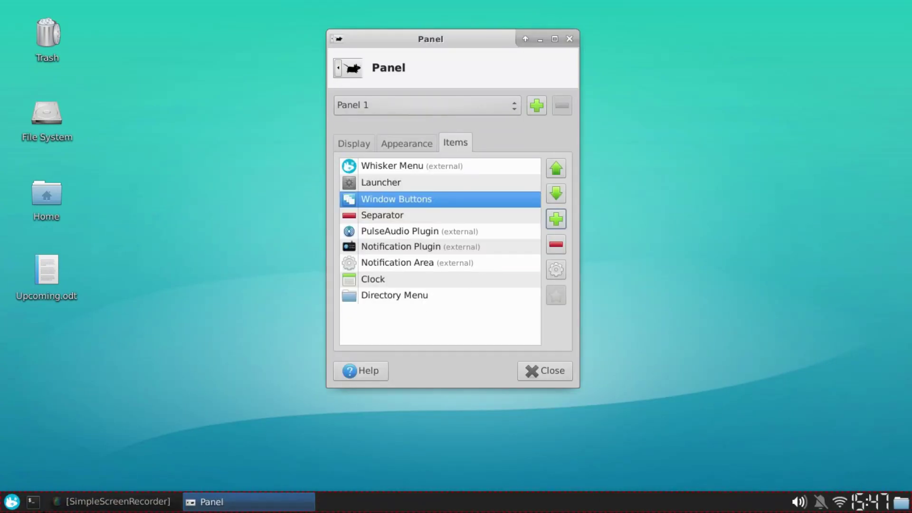
Step: Add a Mail Reader launcher to the panel from the Whisker Menu's favorites
{"action": "left_click", "coordinate": [12, 502]}
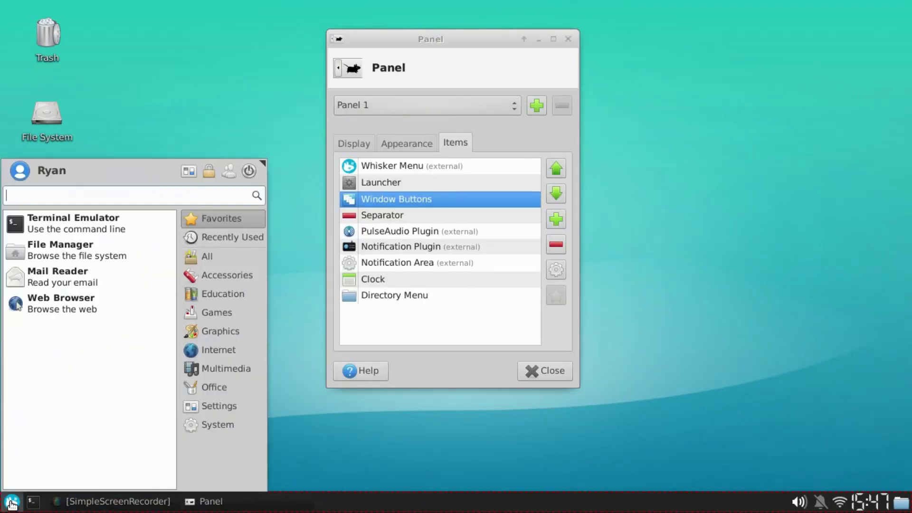
{"action": "right_click", "coordinate": [59, 267]}
{"action": "left_click", "coordinate": [56, 292]}
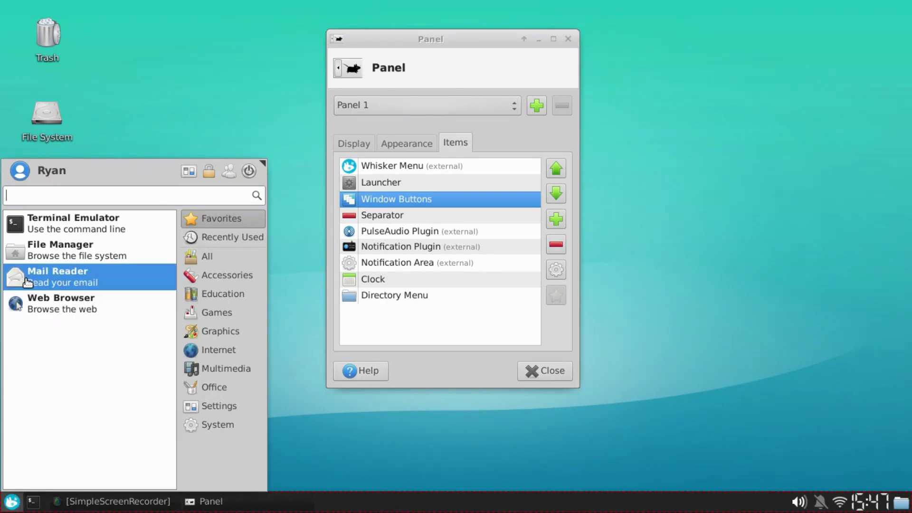
{"action": "right_click", "coordinate": [66, 278]}
{"action": "left_click", "coordinate": [126, 337]}
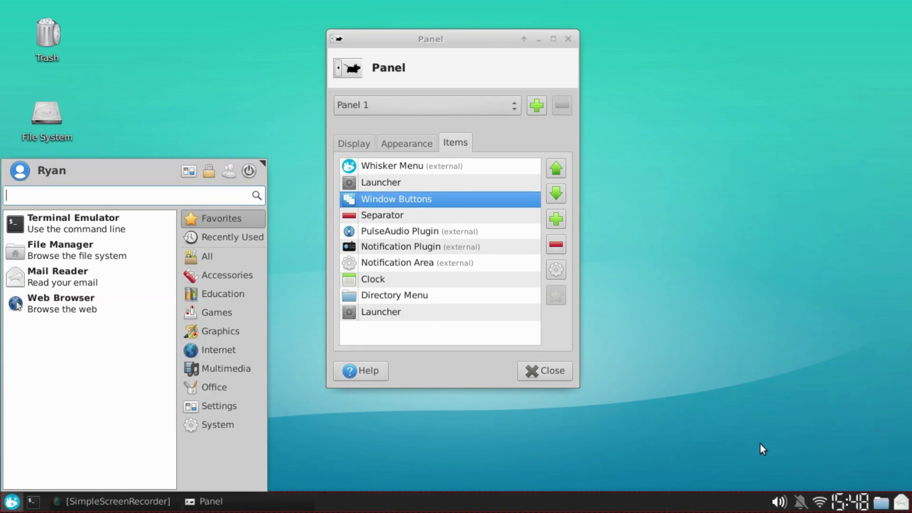
Step: Remove the Mail Reader launcher from the end of the panel
{"action": "left_click", "coordinate": [742, 435]}
{"action": "right_click", "coordinate": [900, 502]}
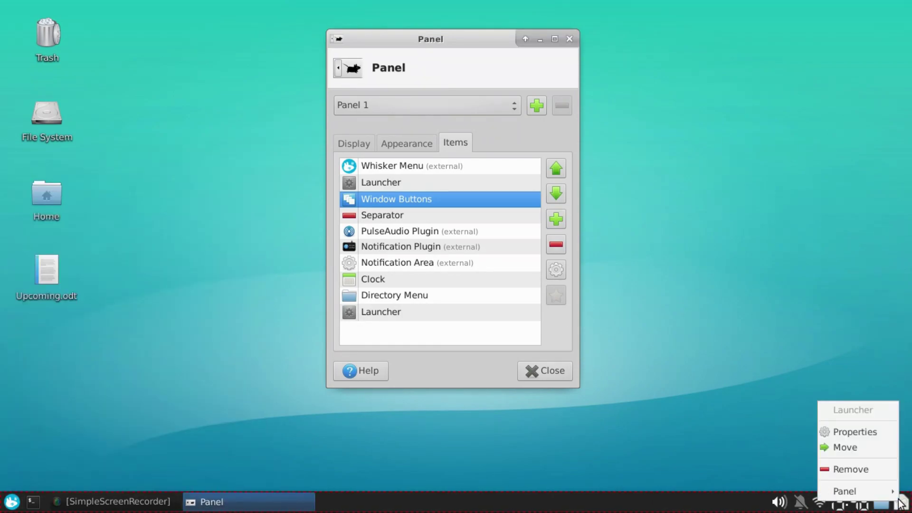
{"action": "left_click", "coordinate": [862, 468]}
{"action": "left_click", "coordinate": [600, 281]}
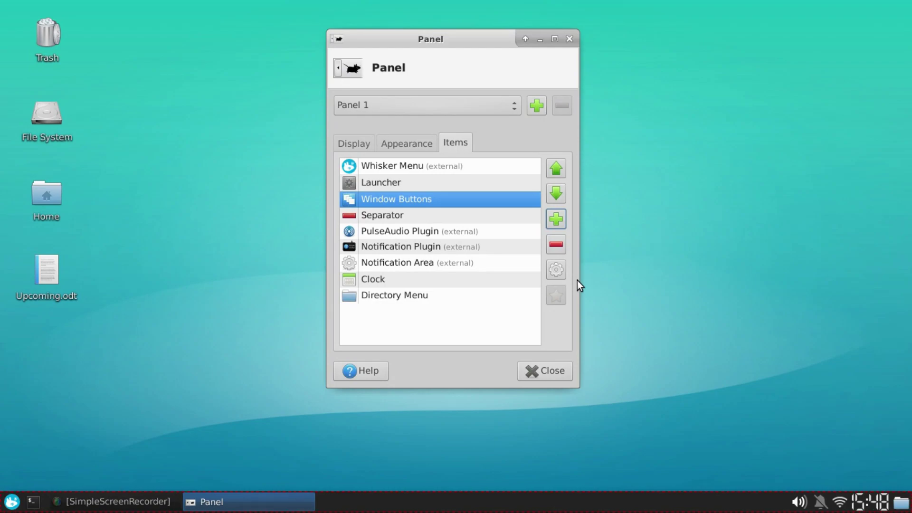
Step: Add a Battery Monitor item to the panel, then open and close its properties
{"action": "left_click_drag", "start_coordinate": [437, 37], "coordinate": [461, 64]}
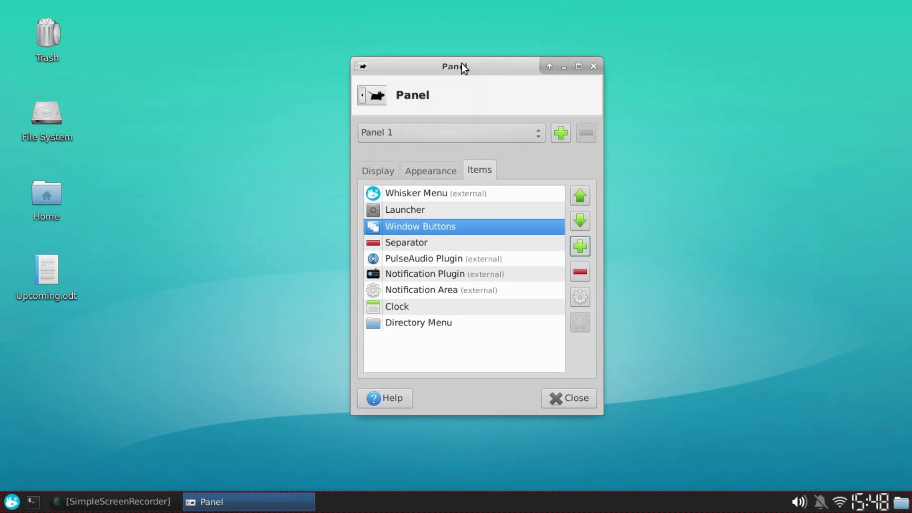
{"action": "left_click", "coordinate": [588, 242]}
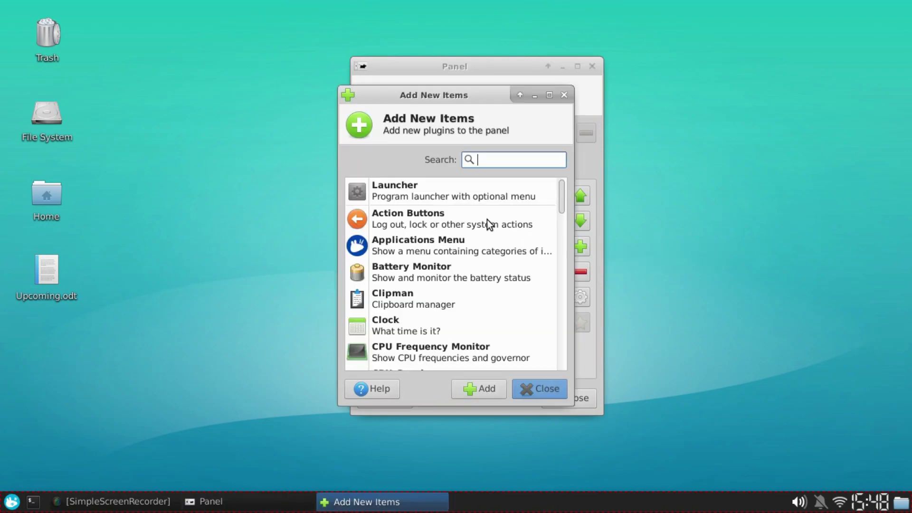
{"action": "left_click", "coordinate": [457, 273]}
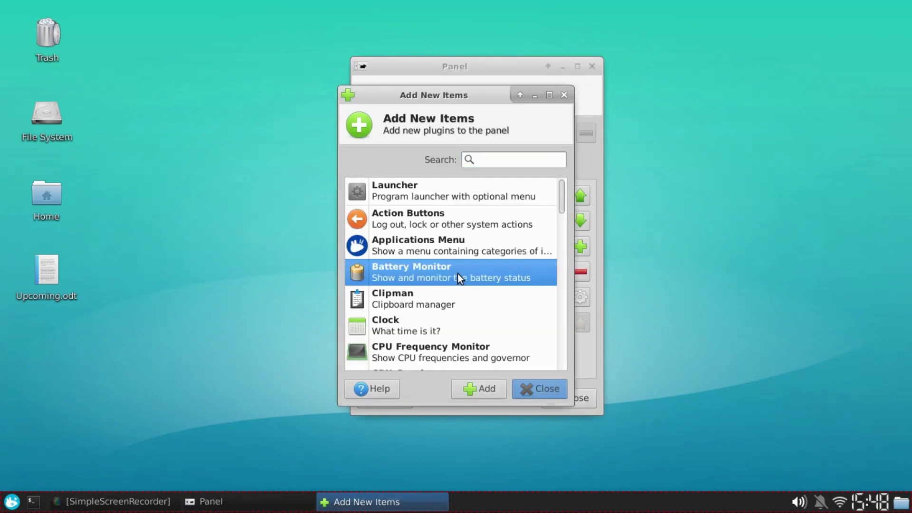
{"action": "left_click", "coordinate": [483, 387]}
{"action": "right_click", "coordinate": [893, 502]}
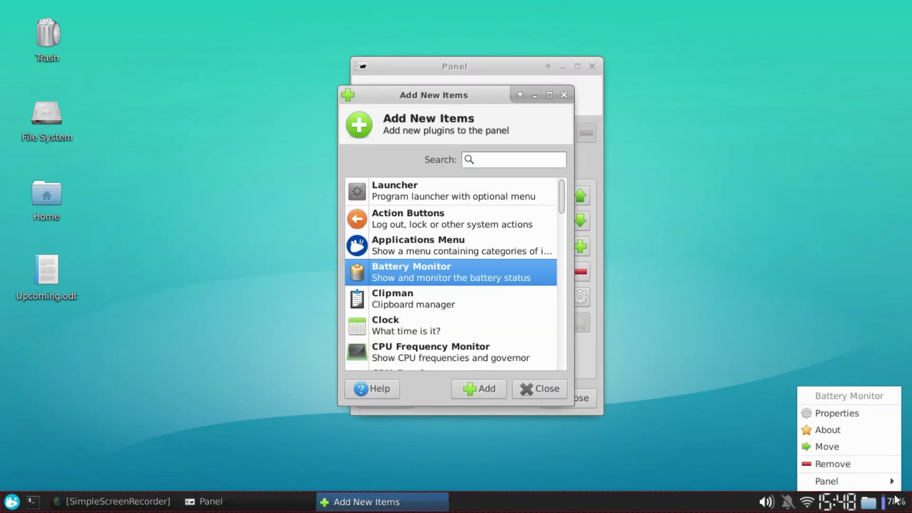
{"action": "left_click", "coordinate": [828, 411]}
{"action": "left_click", "coordinate": [554, 381]}
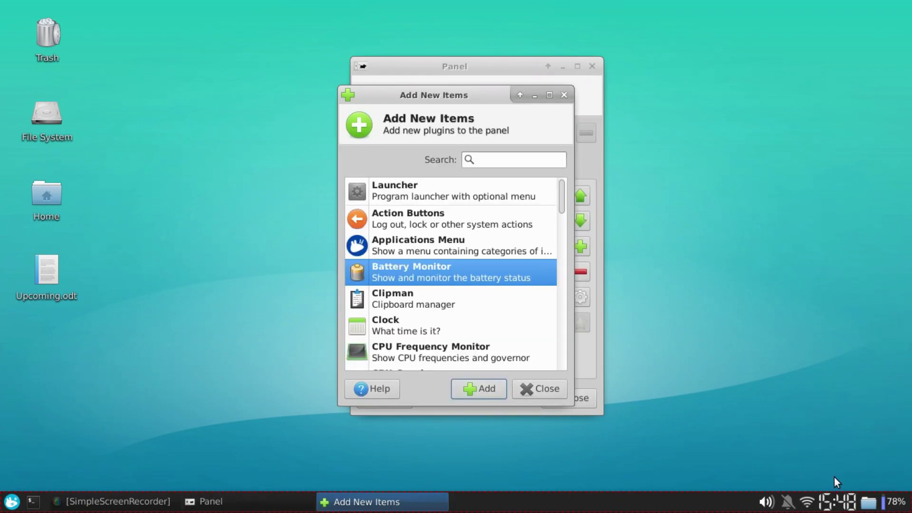
Step: Remove the Battery Monitor item from the panel and confirm the removal
{"action": "right_click", "coordinate": [893, 503]}
{"action": "left_click", "coordinate": [826, 464]}
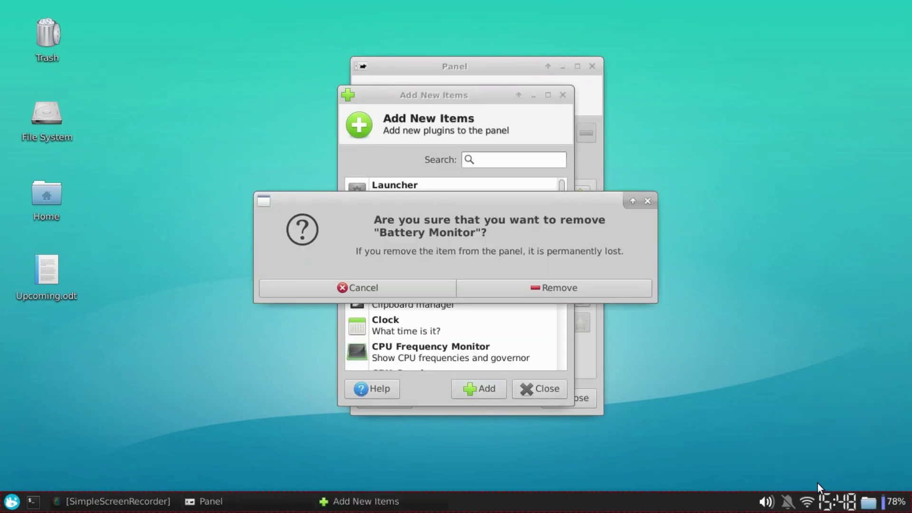
{"action": "left_click", "coordinate": [570, 284]}
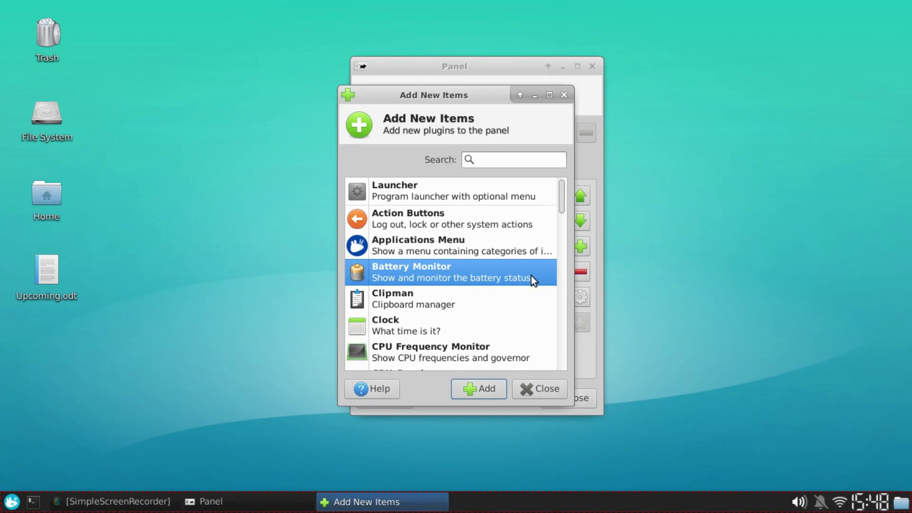
Step: Add the Power Manager Plugin to the panel from the list of new items
{"action": "scroll", "coordinate": [536, 275], "scroll_direction": "down", "scroll_amount": 4}
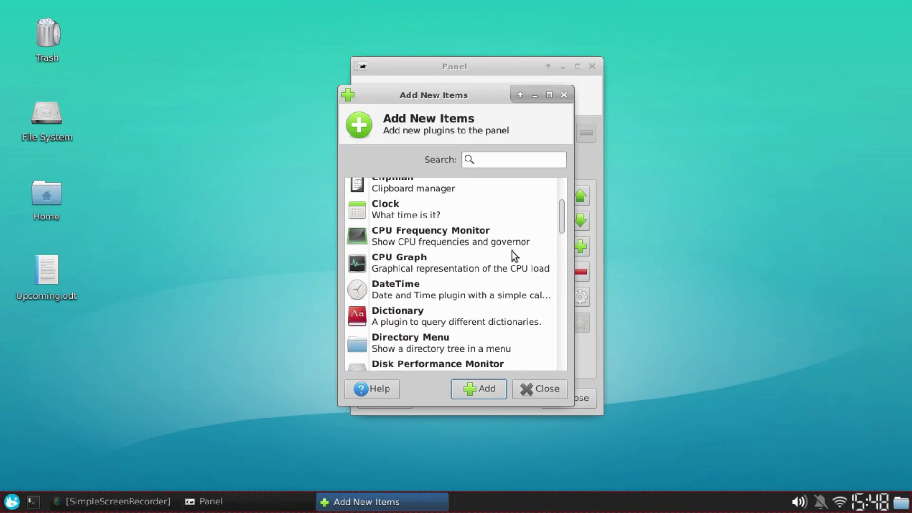
{"action": "scroll", "coordinate": [512, 250], "scroll_direction": "down", "scroll_amount": 4}
{"action": "scroll", "coordinate": [494, 250], "scroll_direction": "down", "scroll_amount": 8}
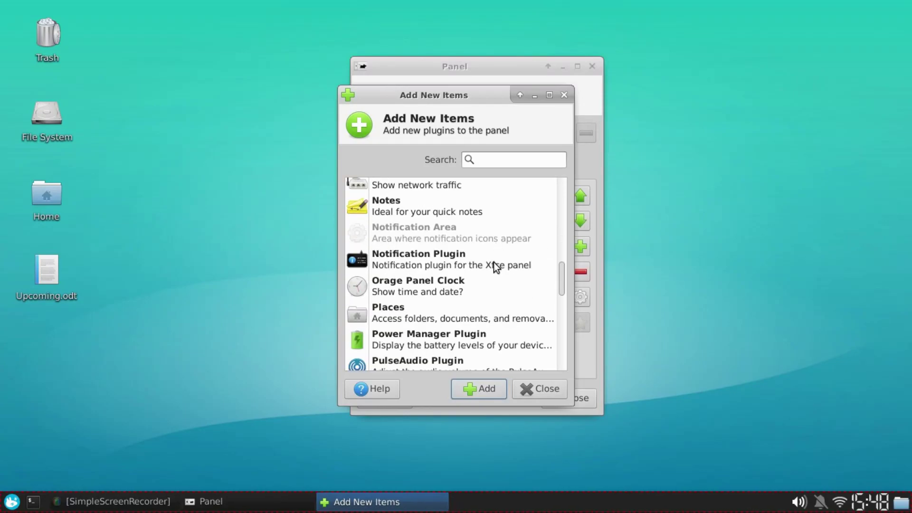
{"action": "scroll", "coordinate": [495, 257], "scroll_direction": "down", "scroll_amount": 1}
{"action": "double_click", "coordinate": [491, 315]}
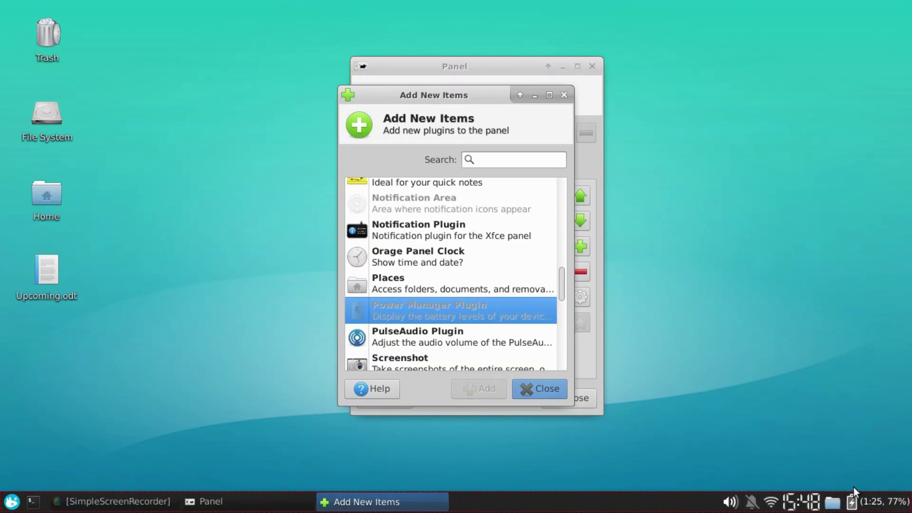
Step: Move the Power Manager Plugin in front of the PulseAudio Plugin on the panel
{"action": "right_click", "coordinate": [853, 494]}
{"action": "left_click", "coordinate": [756, 430]}
{"action": "left_click", "coordinate": [720, 503]}
Step: Move the Power Manager Plugin between the Notification Area and the Clock on the panel
{"action": "right_click", "coordinate": [764, 502]}
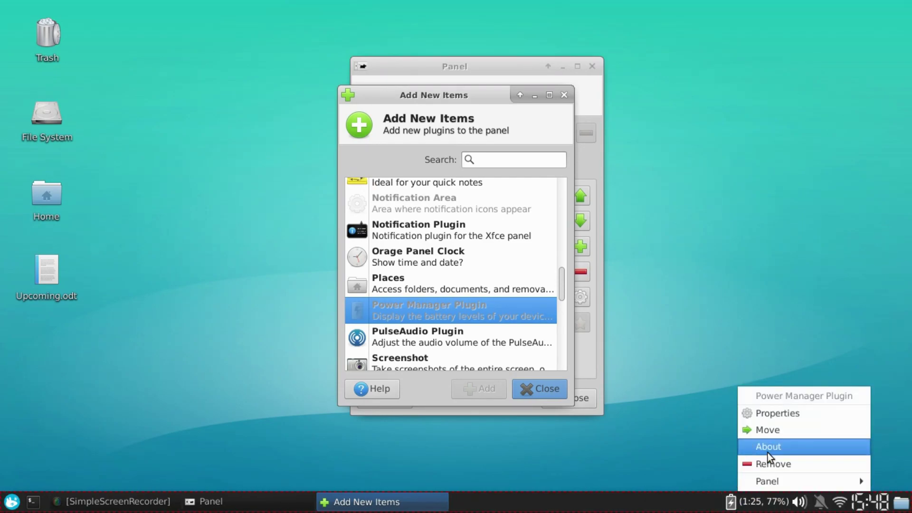
{"action": "left_click", "coordinate": [759, 430]}
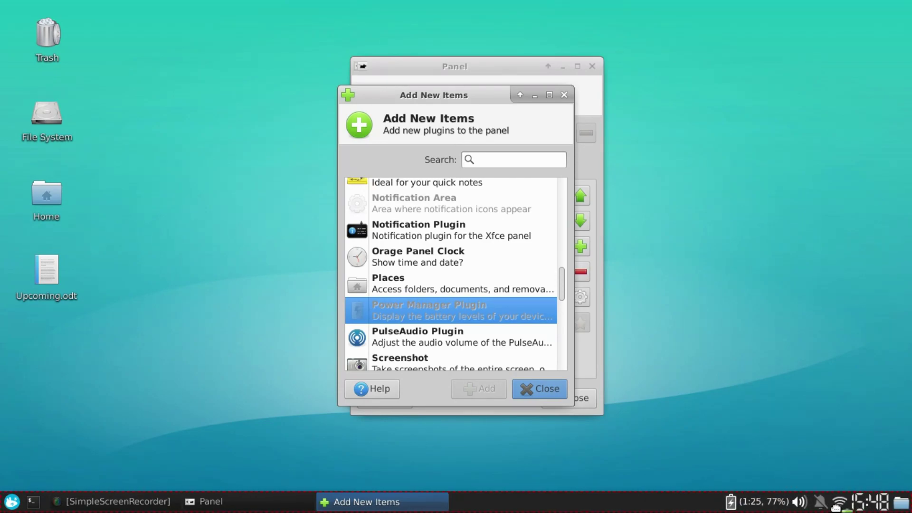
{"action": "left_click", "coordinate": [854, 507]}
{"action": "left_click", "coordinate": [805, 506]}
{"action": "left_click", "coordinate": [805, 507]}
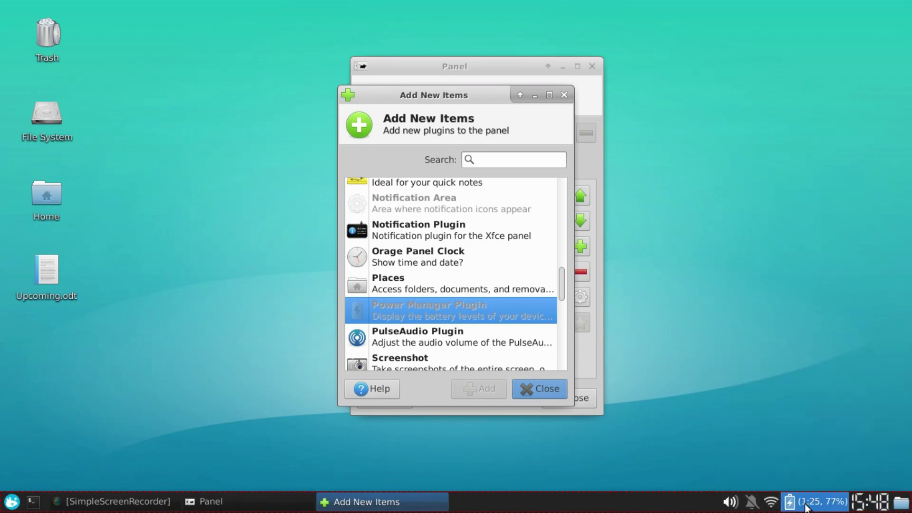
Step: Open the Power Manager Plugin's settings and set its label to Percentage
{"action": "right_click", "coordinate": [803, 507]}
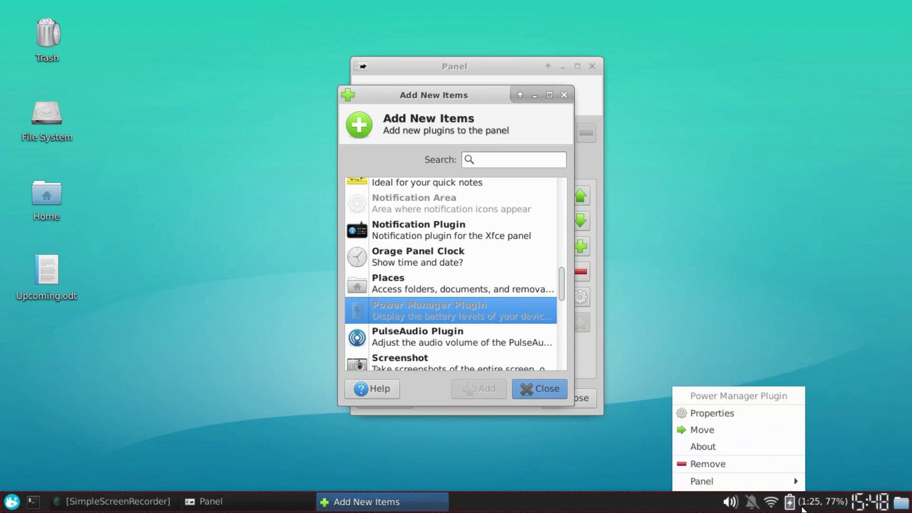
{"action": "left_click", "coordinate": [708, 423]}
{"action": "left_click", "coordinate": [807, 504]}
{"action": "right_click", "coordinate": [806, 506]}
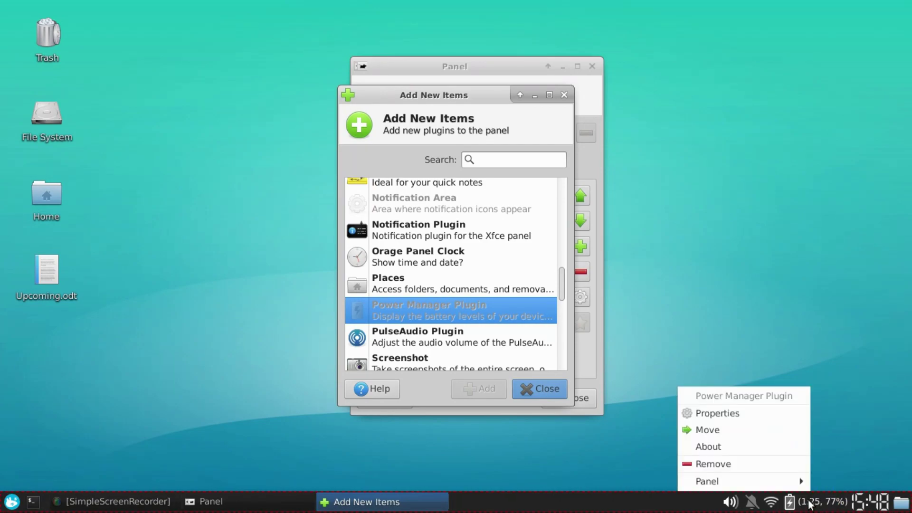
{"action": "left_click", "coordinate": [726, 412]}
{"action": "left_click", "coordinate": [465, 288]}
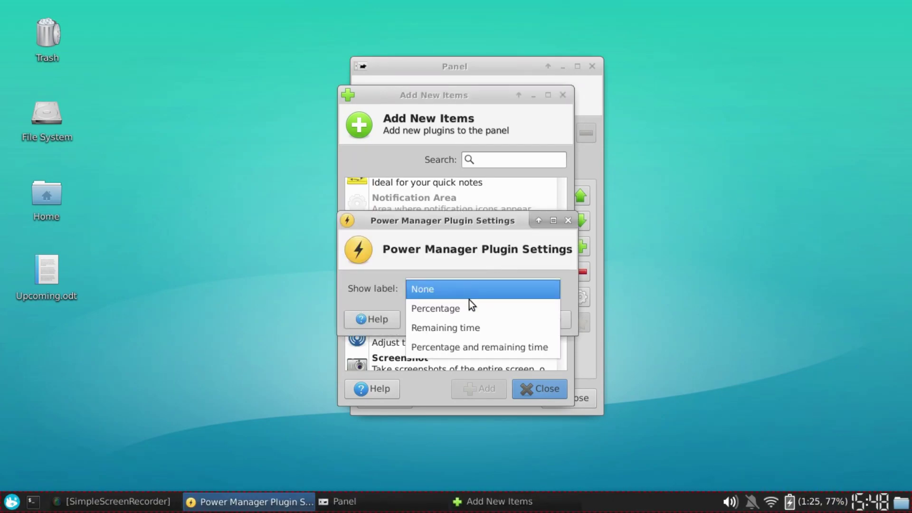
{"action": "left_click", "coordinate": [468, 308]}
Step: Try the Remaining time, Percentage and remaining time, Percentage, and None labels for the Power Manager Plugin
{"action": "left_click", "coordinate": [487, 292]}
{"action": "left_click", "coordinate": [483, 309]}
{"action": "left_click", "coordinate": [483, 295]}
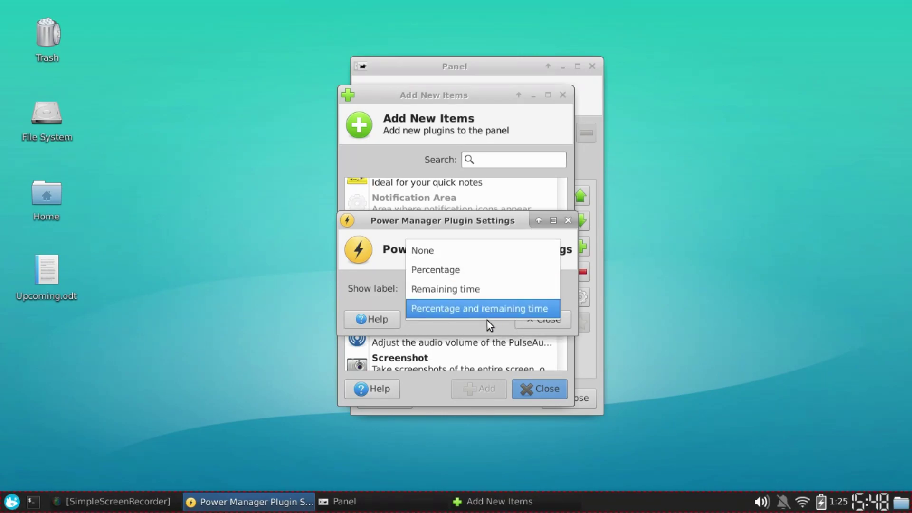
{"action": "left_click", "coordinate": [485, 306]}
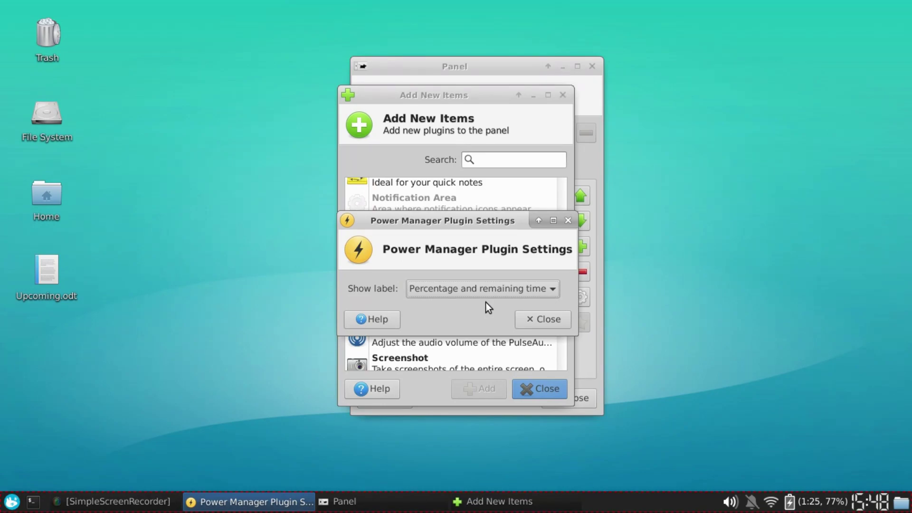
{"action": "left_click", "coordinate": [484, 290]}
{"action": "left_click", "coordinate": [446, 244]}
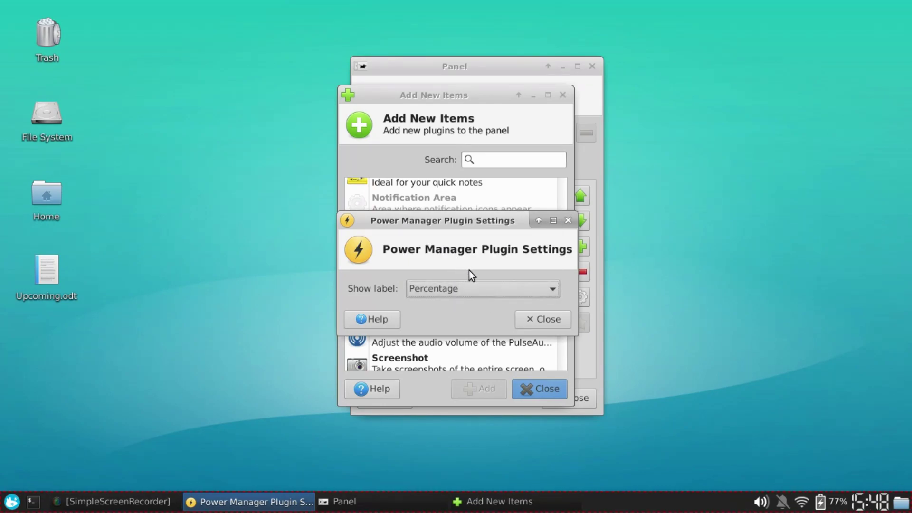
{"action": "left_click", "coordinate": [468, 285]}
{"action": "left_click", "coordinate": [455, 288]}
{"action": "left_click", "coordinate": [455, 289]}
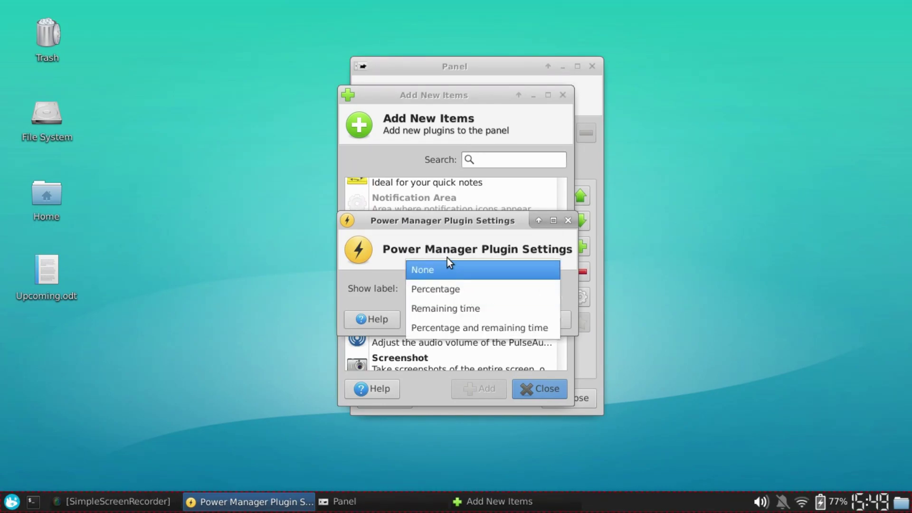
{"action": "left_click", "coordinate": [440, 269]}
Step: Set the Power Manager Plugin's label back to Percentage and close its settings
{"action": "left_click", "coordinate": [463, 288]}
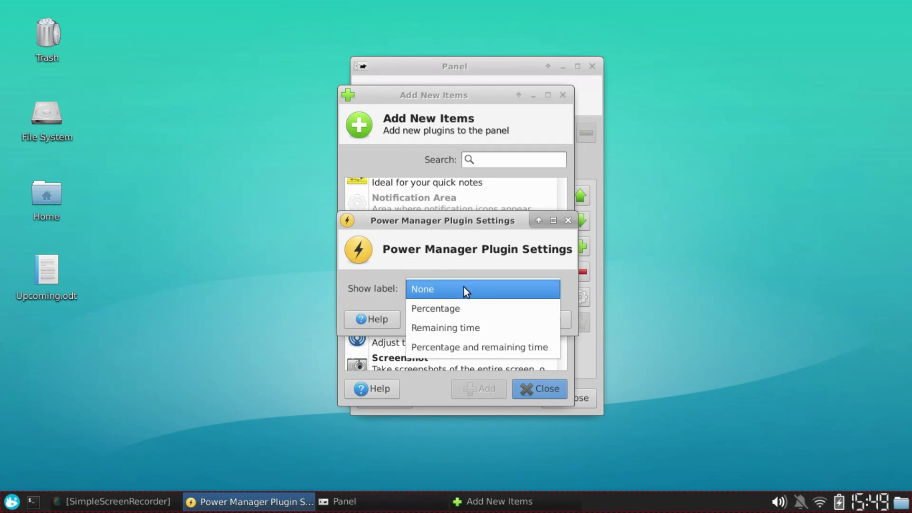
{"action": "left_click", "coordinate": [478, 307]}
{"action": "left_click", "coordinate": [536, 316]}
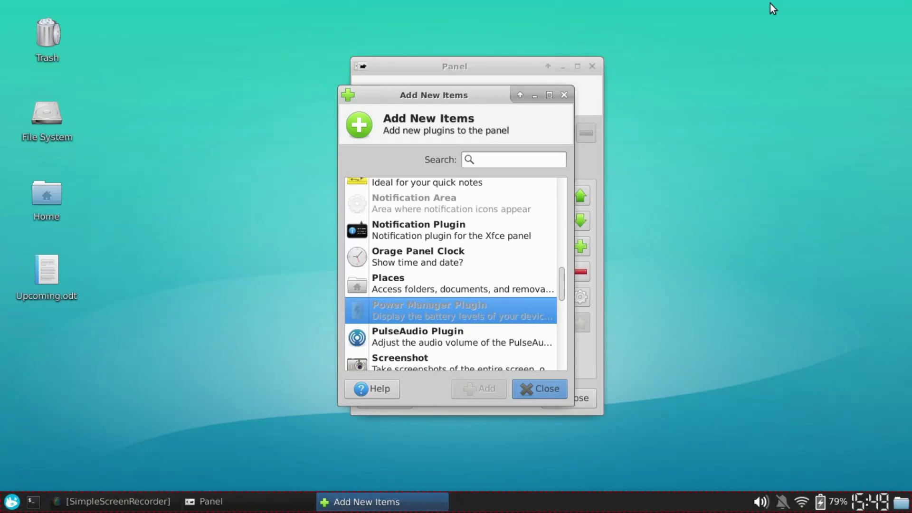
Step: Arrange the Add New Items window and the Panel preferences window side by side
{"action": "left_click_drag", "start_coordinate": [444, 93], "coordinate": [207, 52]}
{"action": "left_click_drag", "start_coordinate": [450, 58], "coordinate": [602, 58]}
{"action": "left_click_drag", "start_coordinate": [168, 53], "coordinate": [298, 69]}
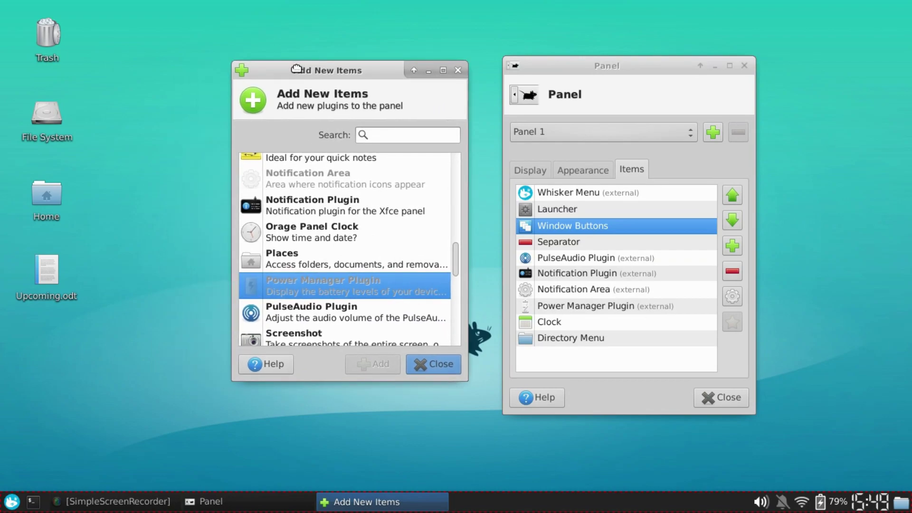
{"action": "left_click", "coordinate": [715, 72]}
{"action": "left_click_drag", "start_coordinate": [402, 70], "coordinate": [434, 31]}
{"action": "left_click", "coordinate": [296, 494]}
{"action": "right_click", "coordinate": [804, 56]}
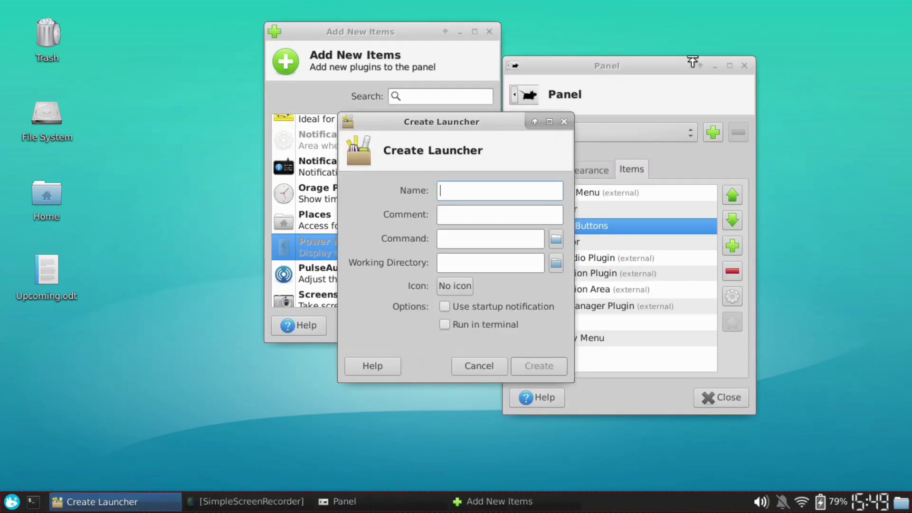
{"action": "left_click", "coordinate": [565, 123]}
Step: Close the Panel preferences, then check the SimpleScreenRecorder window, move it aside and minimize it
{"action": "left_click", "coordinate": [745, 66]}
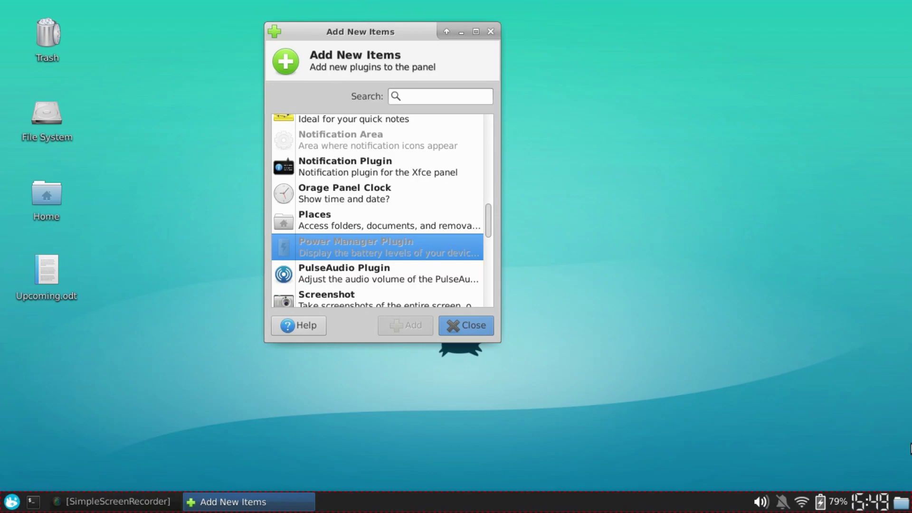
{"action": "left_click", "coordinate": [149, 496]}
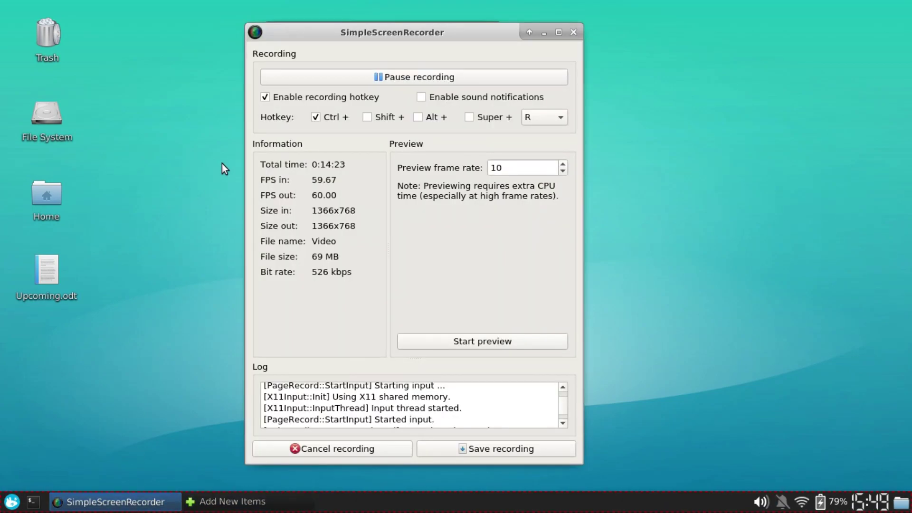
{"action": "left_click_drag", "start_coordinate": [370, 37], "coordinate": [584, 42]}
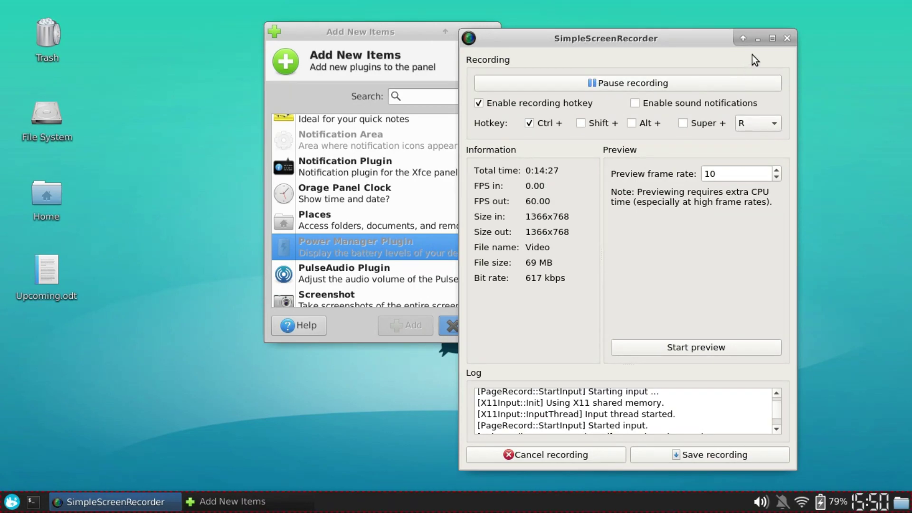
{"action": "left_click", "coordinate": [758, 40]}
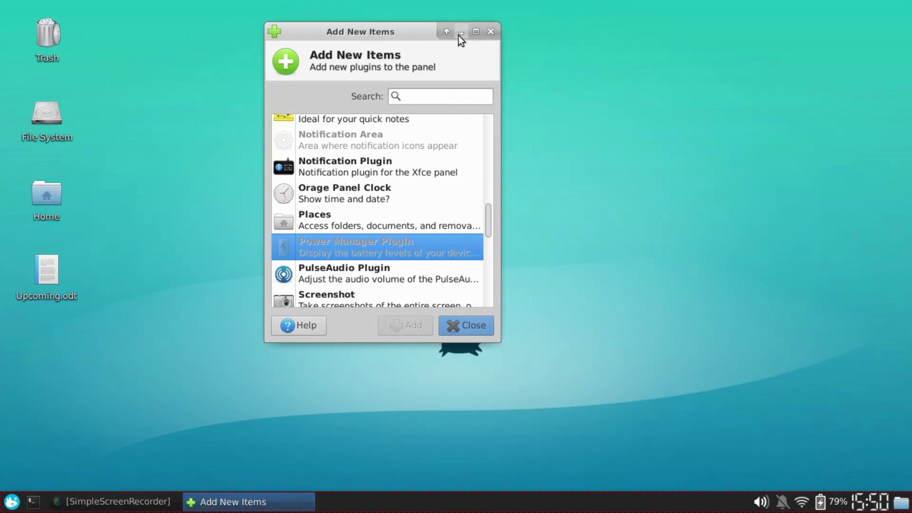
Step: Look through the available plugins, add the Workspace Switcher to the panel and close the Add New Items window
{"action": "left_click_drag", "start_coordinate": [396, 39], "coordinate": [415, 32]}
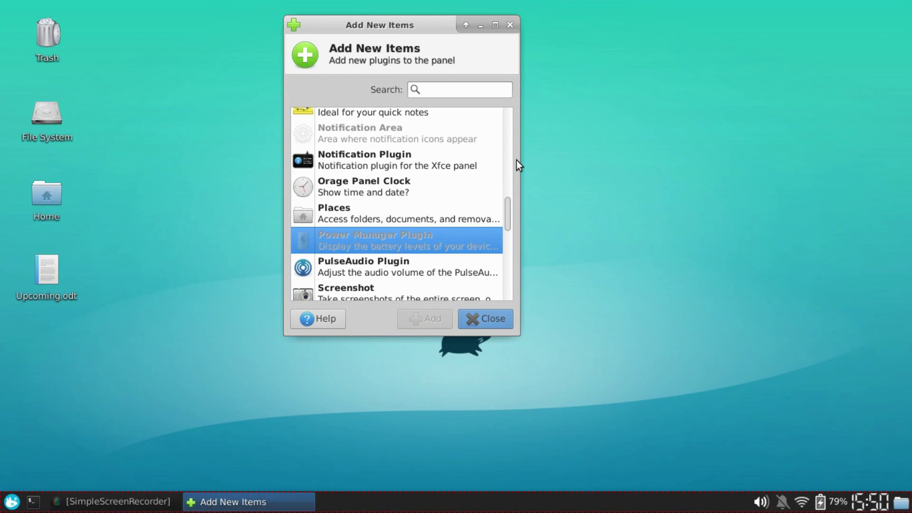
{"action": "scroll", "coordinate": [366, 156], "scroll_direction": "down", "scroll_amount": 5}
{"action": "scroll", "coordinate": [381, 164], "scroll_direction": "up", "scroll_amount": 1}
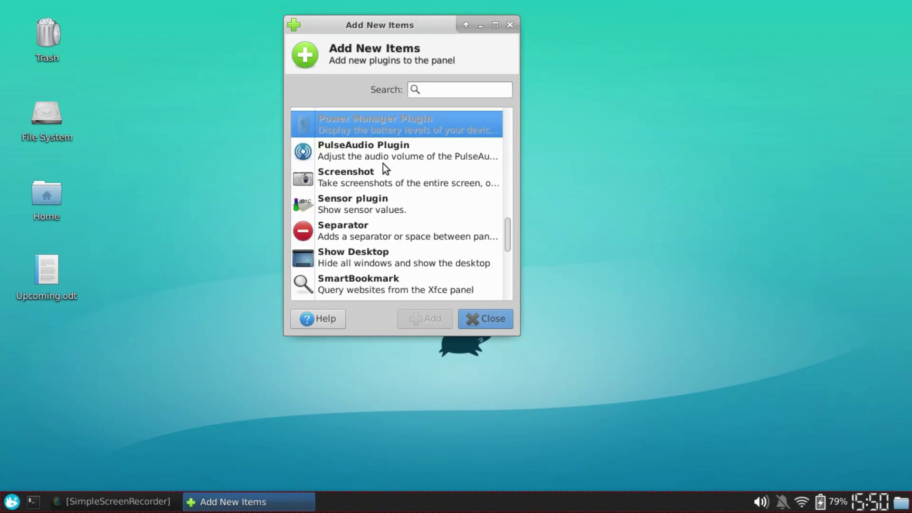
{"action": "scroll", "coordinate": [384, 162], "scroll_direction": "down", "scroll_amount": 2}
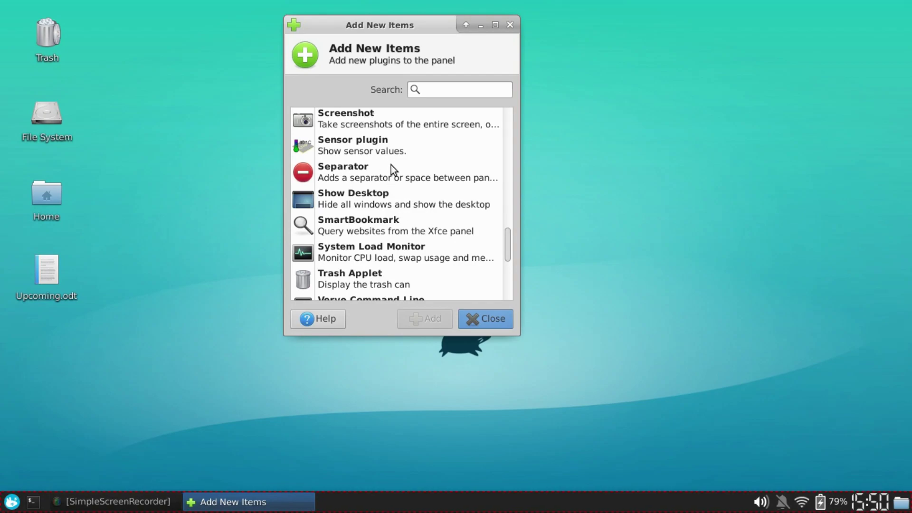
{"action": "scroll", "coordinate": [372, 170], "scroll_direction": "up", "scroll_amount": 1}
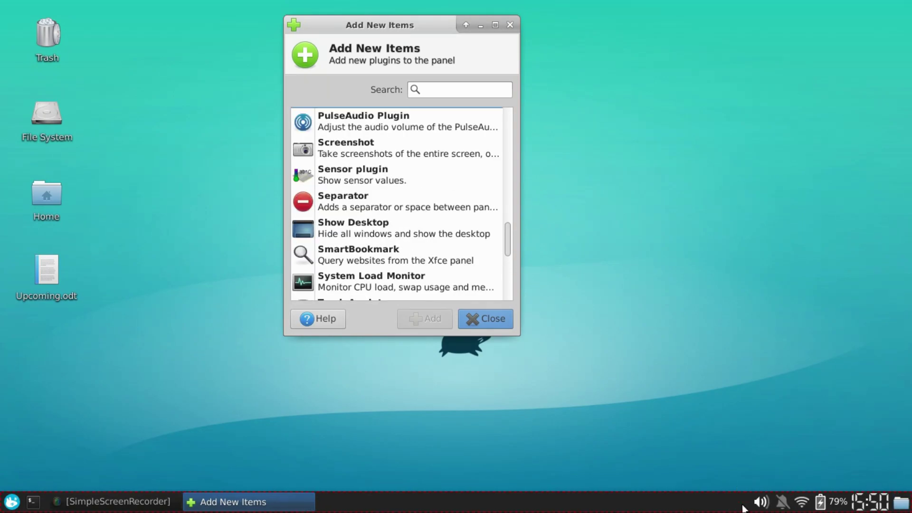
{"action": "scroll", "coordinate": [449, 196], "scroll_direction": "down", "scroll_amount": 2}
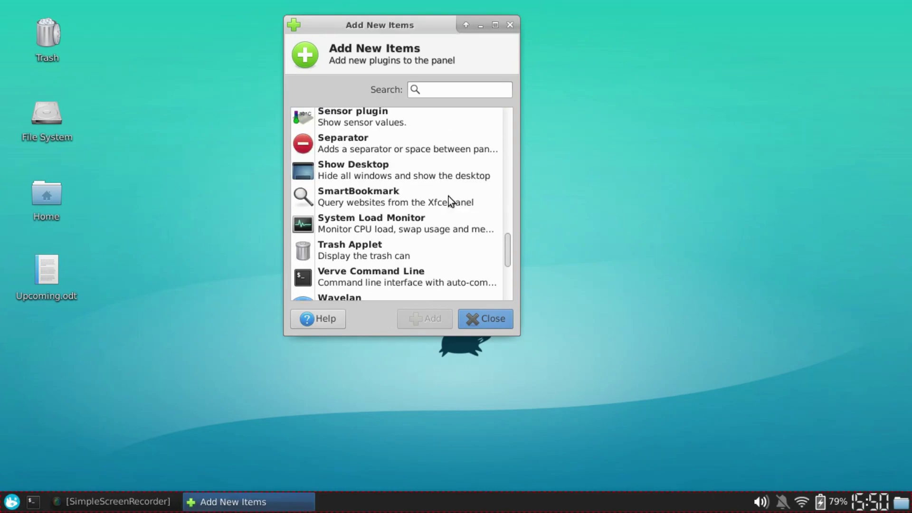
{"action": "scroll", "coordinate": [451, 195], "scroll_direction": "down", "scroll_amount": 3}
{"action": "scroll", "coordinate": [417, 204], "scroll_direction": "down", "scroll_amount": 1}
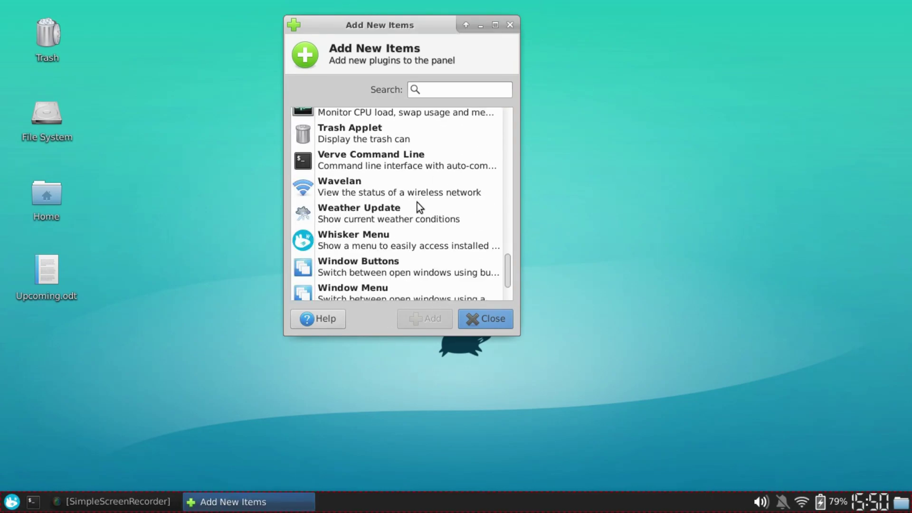
{"action": "scroll", "coordinate": [418, 216], "scroll_direction": "down", "scroll_amount": 2}
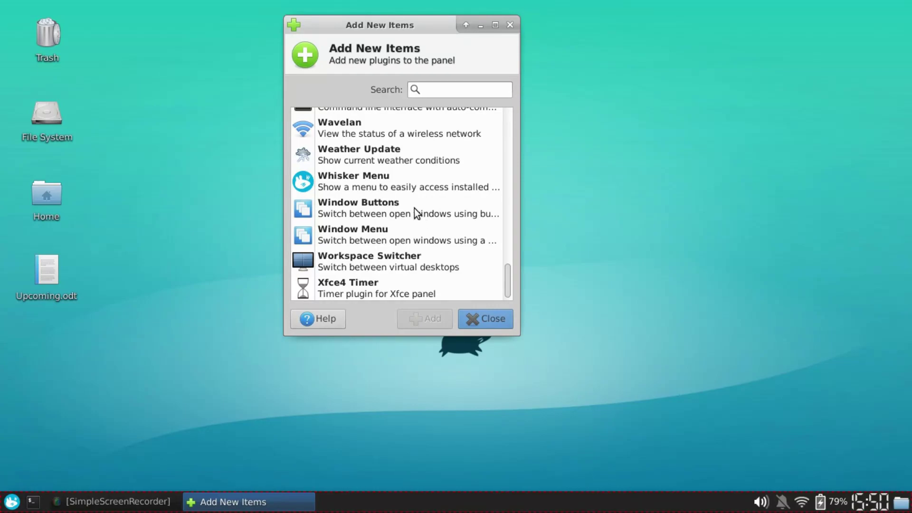
{"action": "left_click", "coordinate": [358, 266]}
{"action": "left_click", "coordinate": [442, 317]}
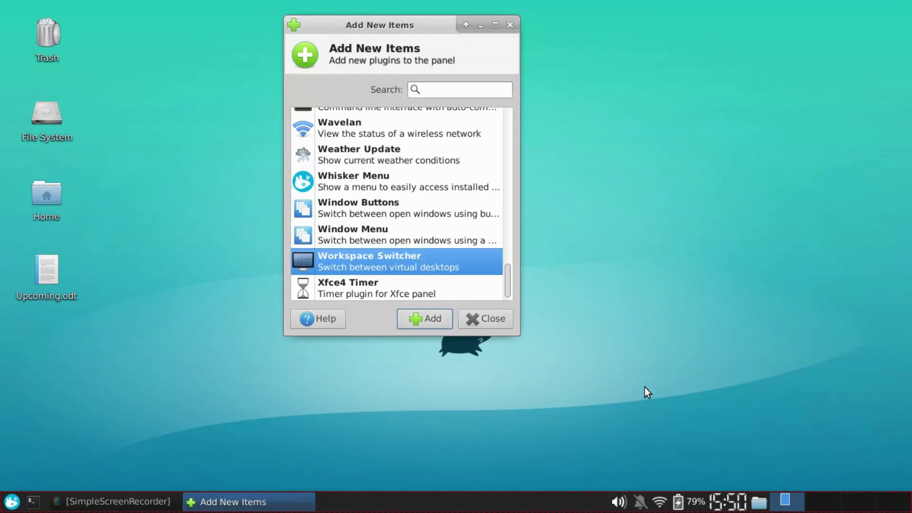
{"action": "left_click", "coordinate": [496, 322]}
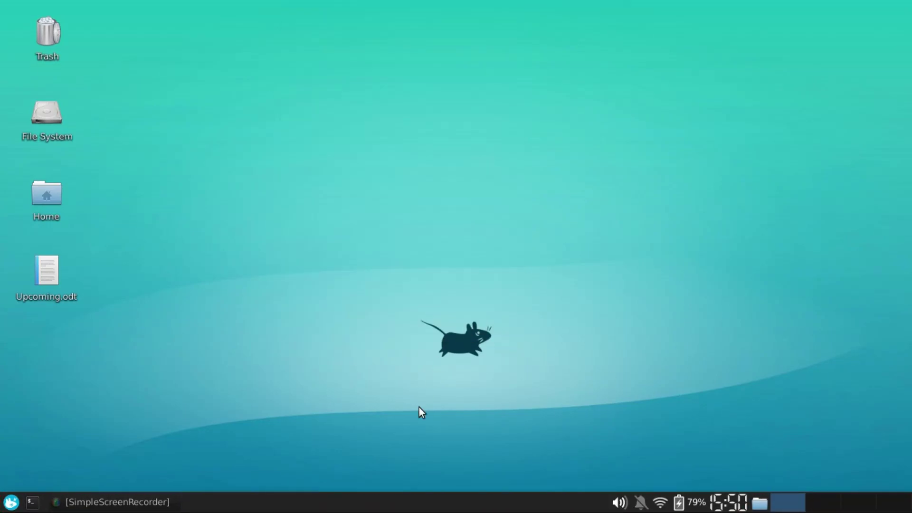
Step: In the Panel preferences, move the Workspace Switcher between the Separator and the PulseAudio Plugin, and close the preferences
{"action": "right_click", "coordinate": [325, 502]}
{"action": "mouse_move", "coordinate": [374, 502]}
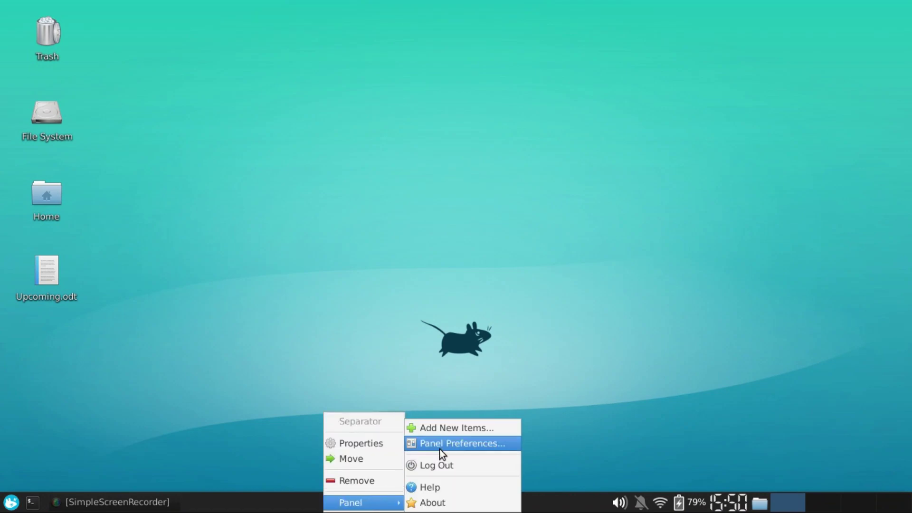
{"action": "left_click", "coordinate": [441, 442]}
{"action": "left_click_drag", "start_coordinate": [112, 20], "coordinate": [316, 70]}
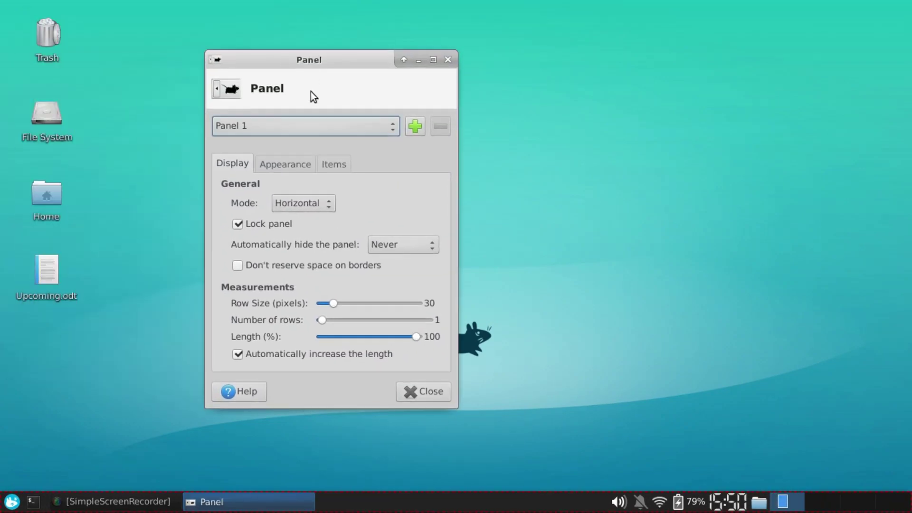
{"action": "left_click", "coordinate": [333, 163]}
{"action": "left_click_drag", "start_coordinate": [288, 343], "coordinate": [321, 244]}
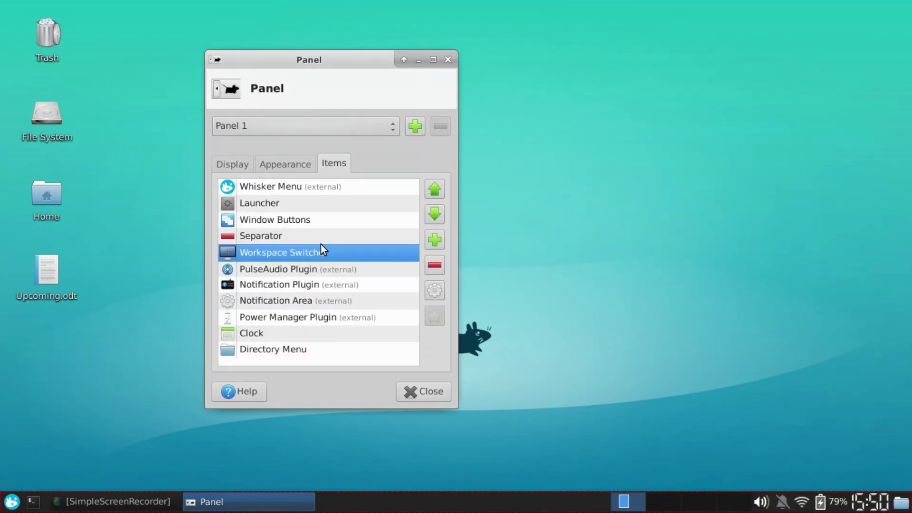
{"action": "left_click", "coordinate": [408, 393]}
Step: Open the Workspace Switcher's properties and its workspace settings, and select Workspace 4 in the names list
{"action": "right_click", "coordinate": [694, 502]}
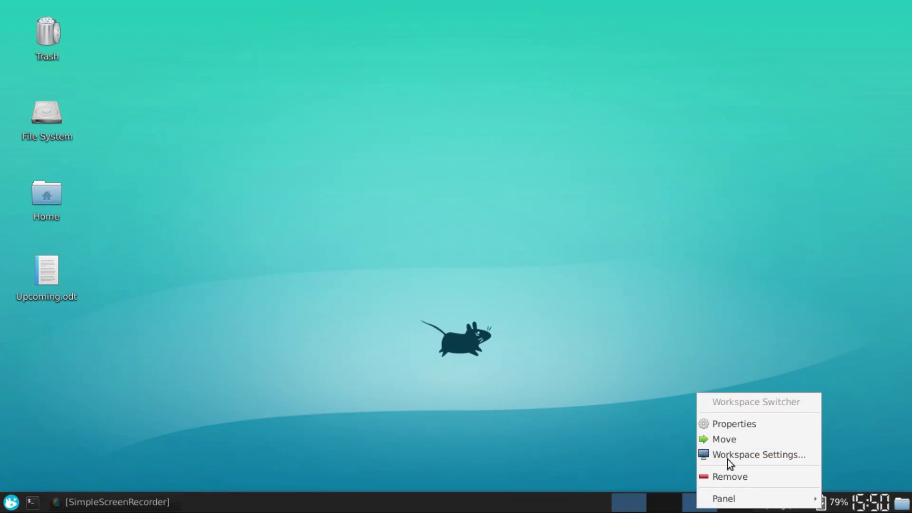
{"action": "left_click", "coordinate": [716, 424]}
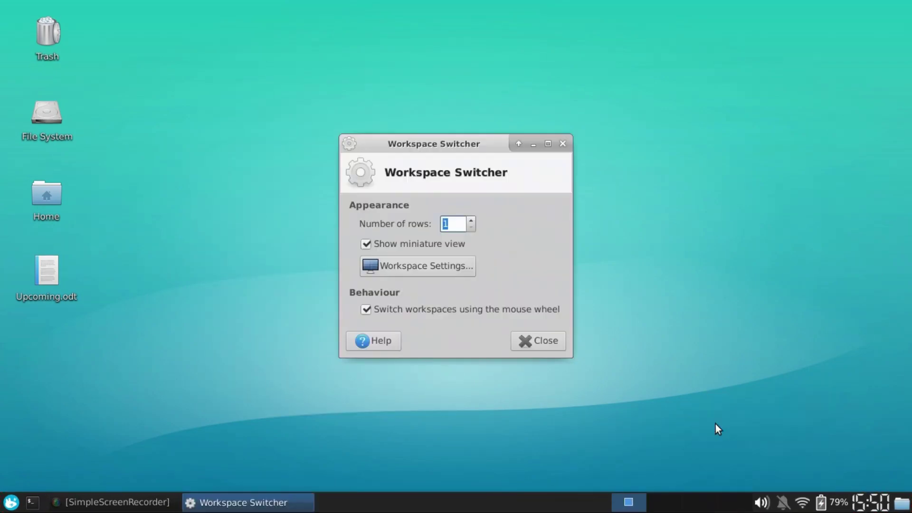
{"action": "left_click", "coordinate": [449, 269]}
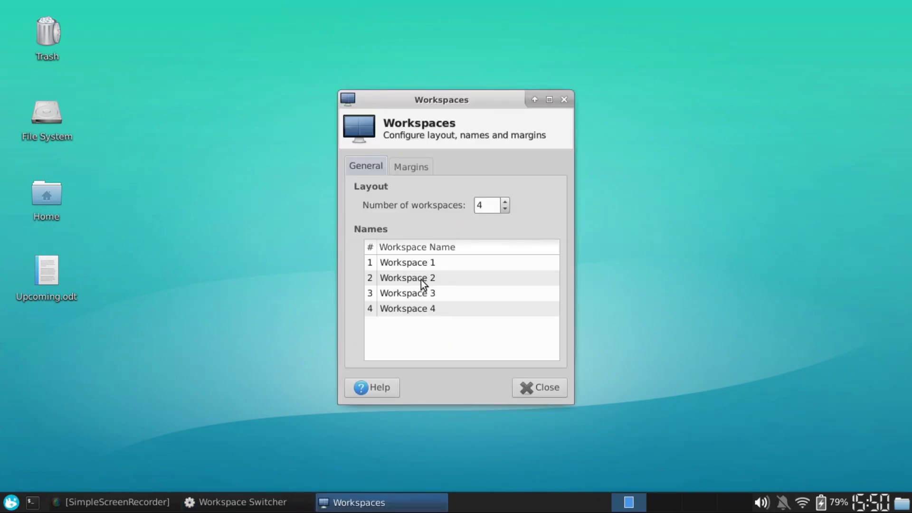
{"action": "left_click", "coordinate": [418, 307]}
Step: Try different numbers of workspaces, going up to 25
{"action": "double_click", "coordinate": [505, 209]}
{"action": "left_click", "coordinate": [503, 200]}
{"action": "left_click", "coordinate": [503, 200]}
{"action": "left_click", "coordinate": [503, 200]}
{"action": "left_click", "coordinate": [503, 200]}
{"action": "left_click", "coordinate": [503, 200]}
{"action": "left_click", "coordinate": [504, 200]}
{"action": "left_click", "coordinate": [504, 200]}
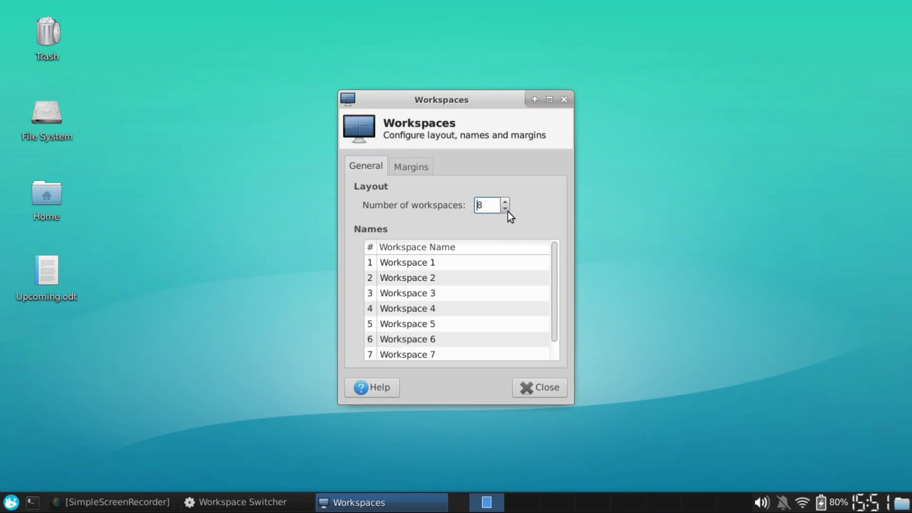
{"action": "left_click", "coordinate": [504, 202]}
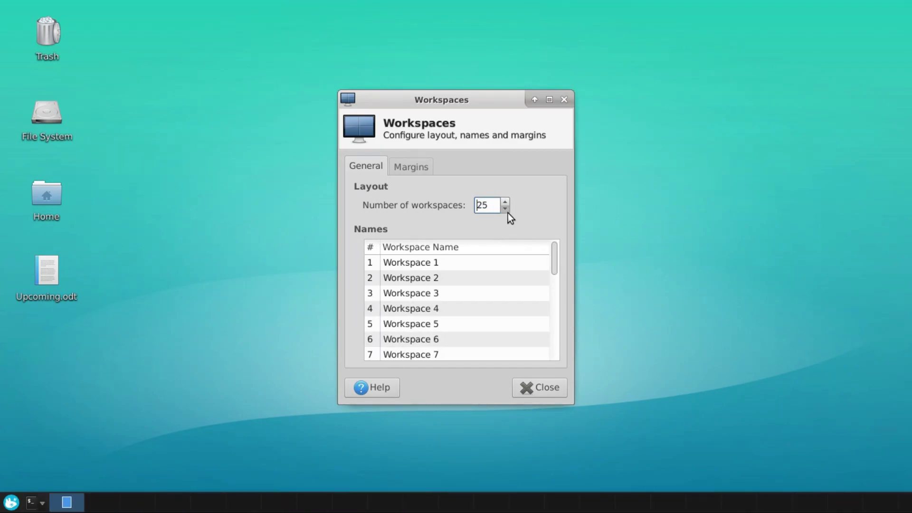
Step: Set the number of workspaces to 2 and close the Workspaces and Workspace Switcher windows
{"action": "left_click", "coordinate": [508, 213]}
{"action": "left_click", "coordinate": [506, 208]}
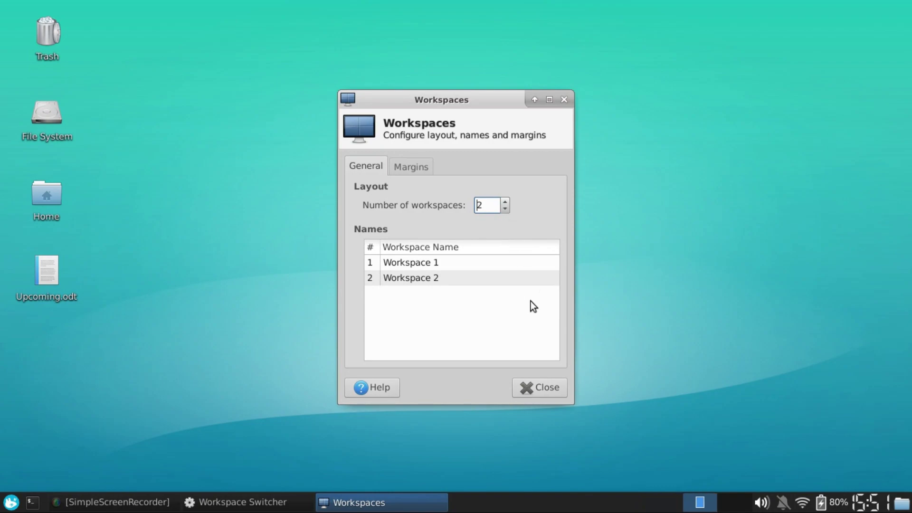
{"action": "left_click", "coordinate": [543, 391]}
{"action": "left_click", "coordinate": [558, 345]}
Step: Switch to the second workspace and back to the first one, twice, with the panel's Workspace Switcher
{"action": "left_click", "coordinate": [727, 510]}
{"action": "left_click", "coordinate": [701, 509]}
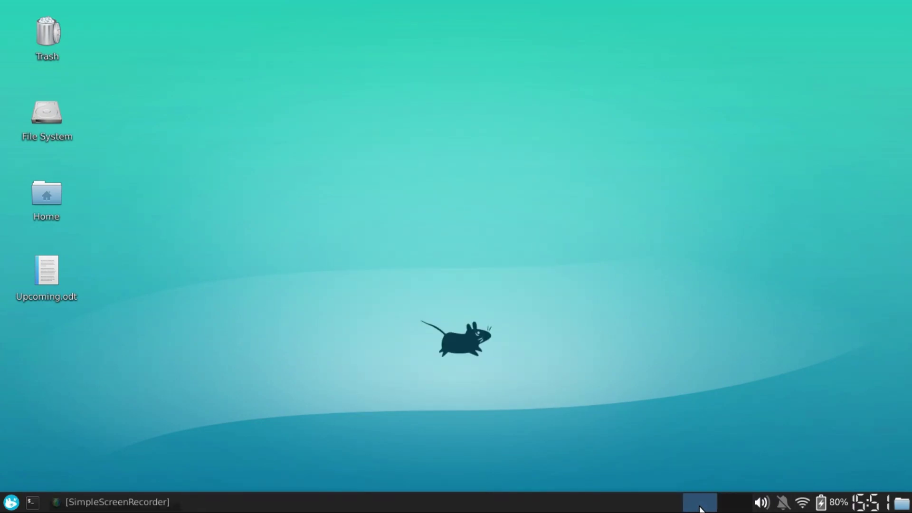
{"action": "left_click", "coordinate": [722, 506]}
{"action": "left_click", "coordinate": [704, 506]}
Step: In the Whisker Menu properties, display the panel button as Icon and title, with the title "Menu"
{"action": "left_click", "coordinate": [10, 504]}
{"action": "left_click", "coordinate": [9, 504]}
{"action": "right_click", "coordinate": [9, 504]}
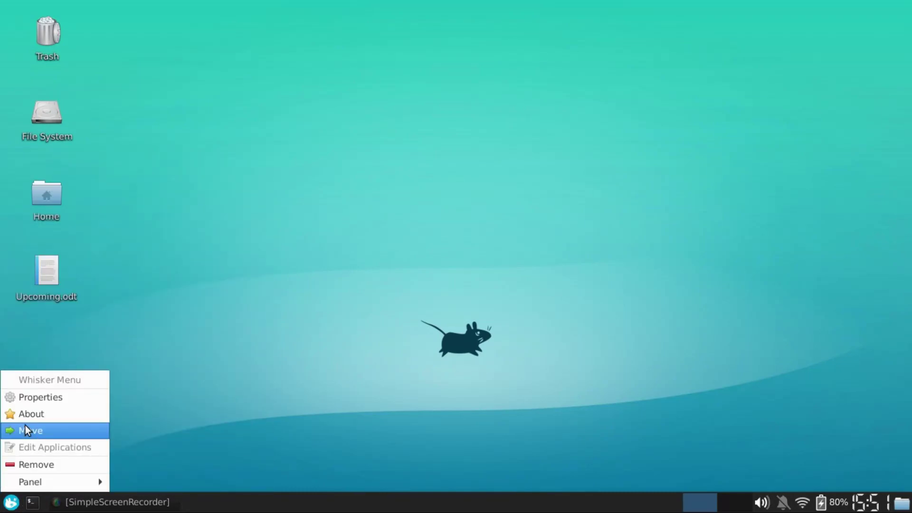
{"action": "left_click", "coordinate": [31, 397]}
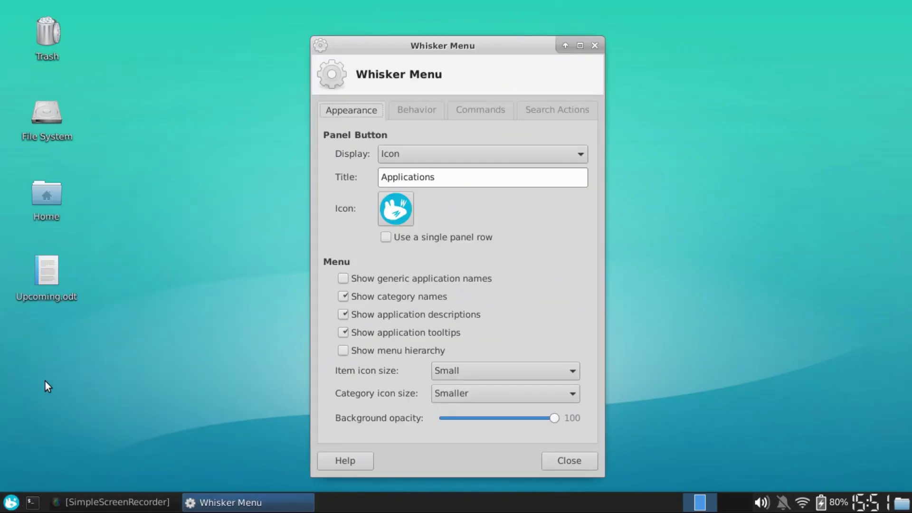
{"action": "left_click", "coordinate": [425, 154]}
{"action": "left_click", "coordinate": [424, 191]}
{"action": "left_click", "coordinate": [438, 185]}
{"action": "double_click", "coordinate": [437, 186]}
{"action": "type", "text": "Menu"}
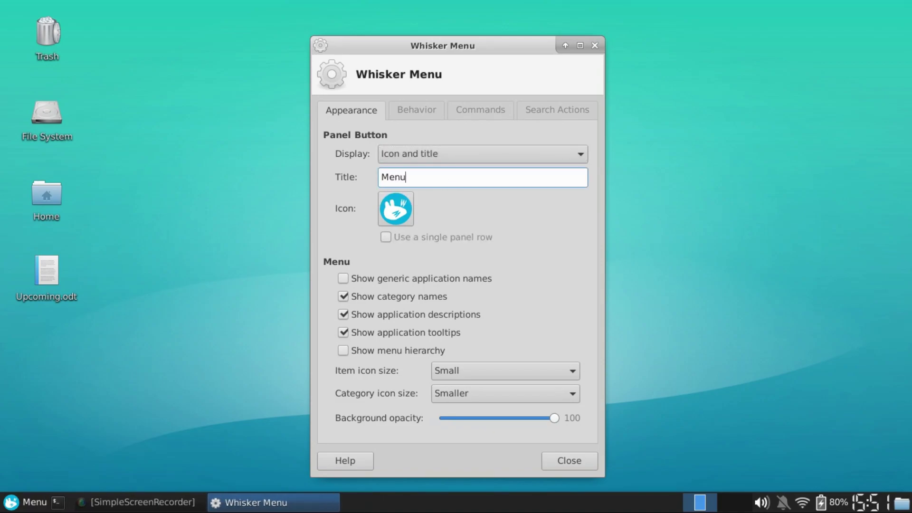
{"action": "left_click", "coordinate": [424, 153]}
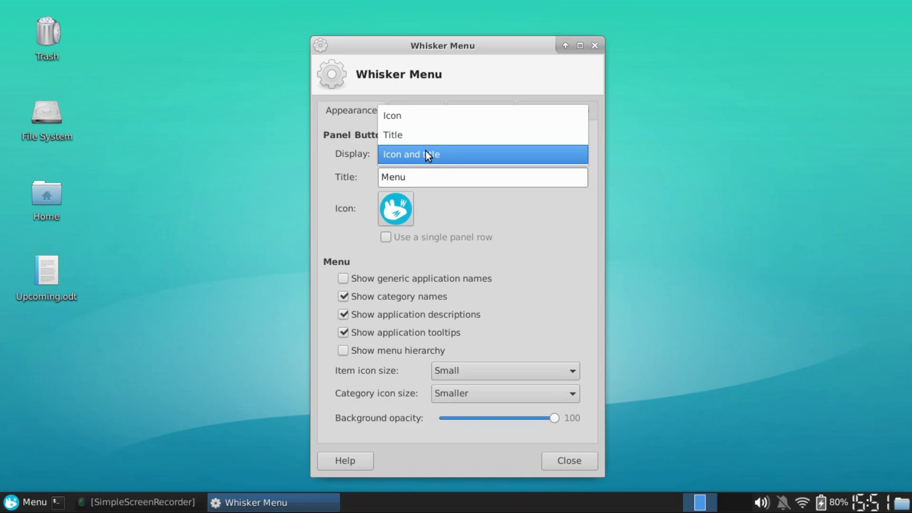
{"action": "left_click", "coordinate": [426, 151]}
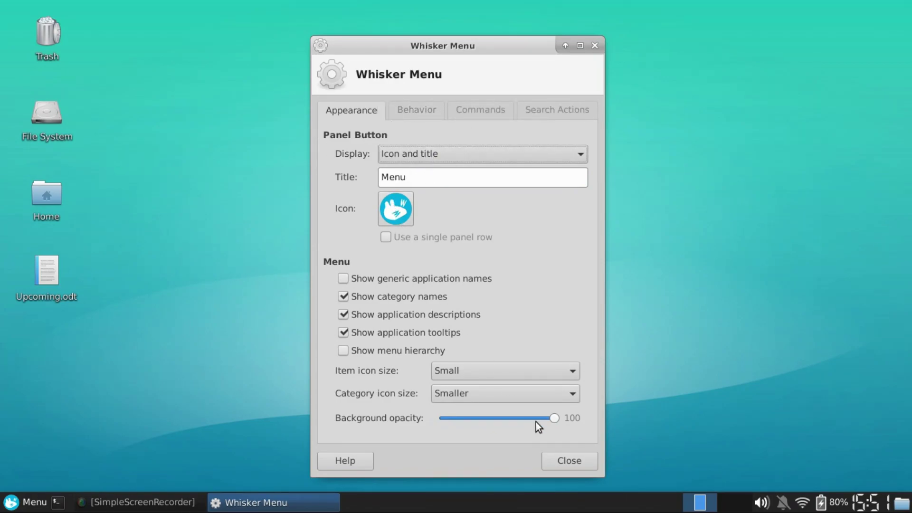
Step: Try the xfce4-battery-plugin application icon for the Whisker Menu's panel button
{"action": "left_click", "coordinate": [407, 214]}
{"action": "left_click", "coordinate": [328, 275]}
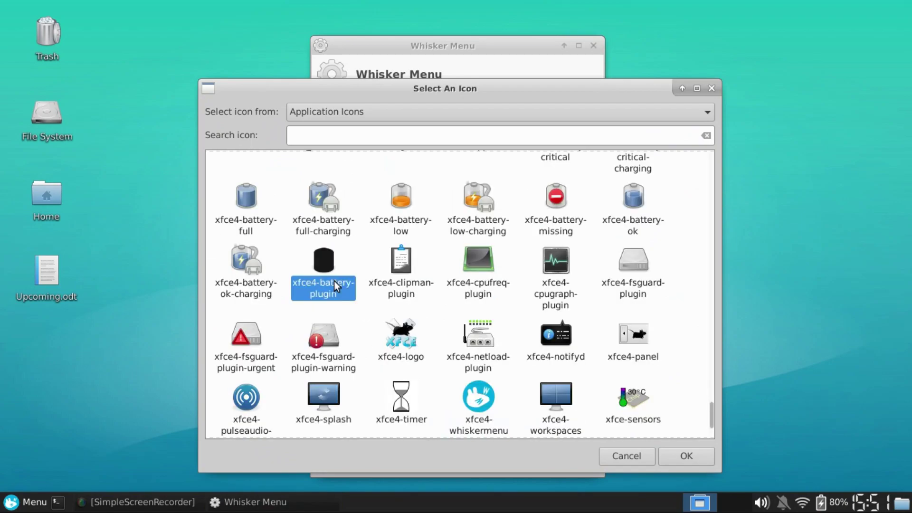
{"action": "left_click", "coordinate": [687, 455]}
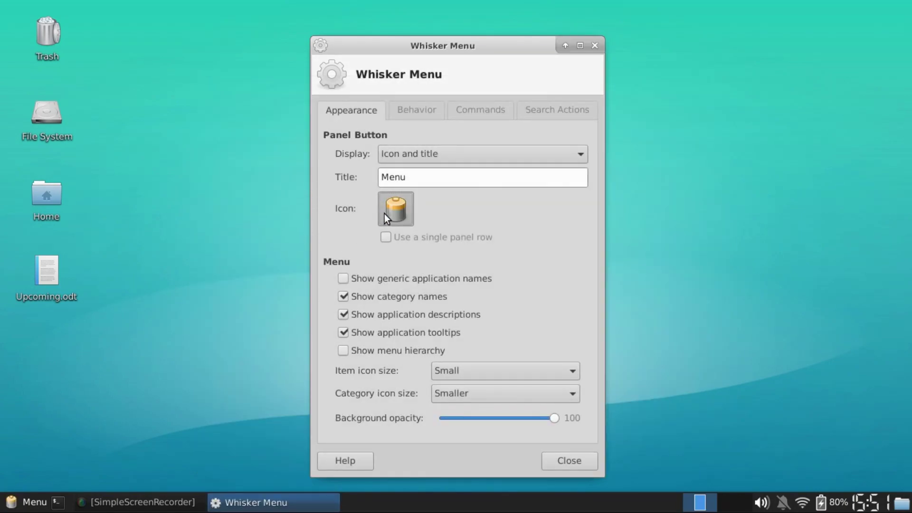
Step: Set the Whisker Menu's icon to the image file LOGO.png from the Pictures folder
{"action": "scroll", "coordinate": [513, 298], "scroll_direction": "down", "scroll_amount": 3}
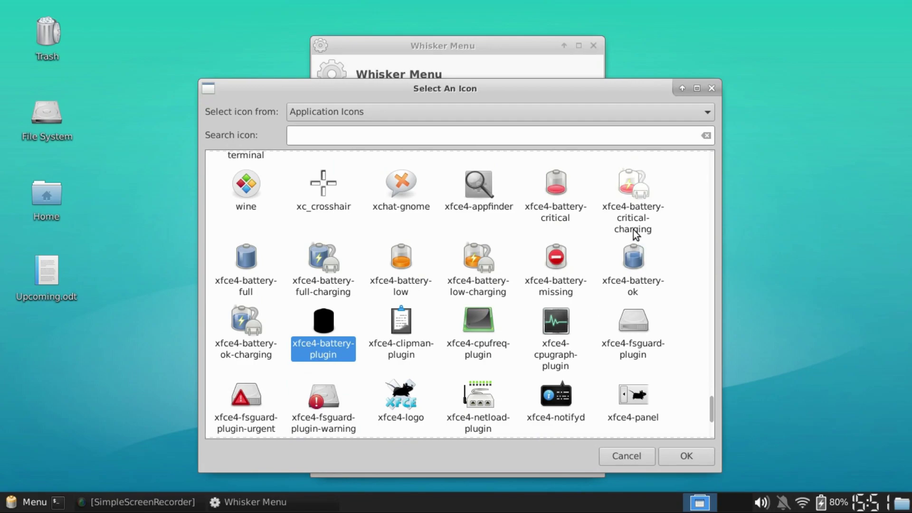
{"action": "left_click", "coordinate": [555, 108]}
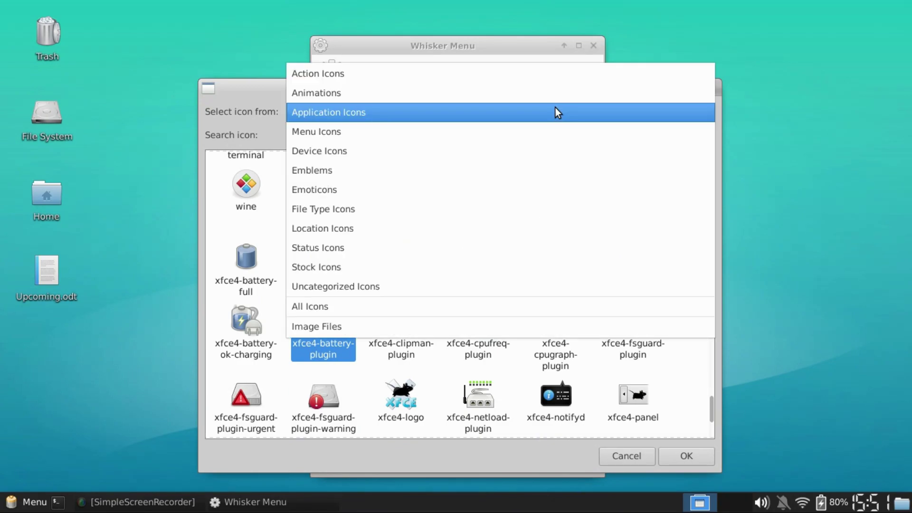
{"action": "left_click", "coordinate": [340, 326]}
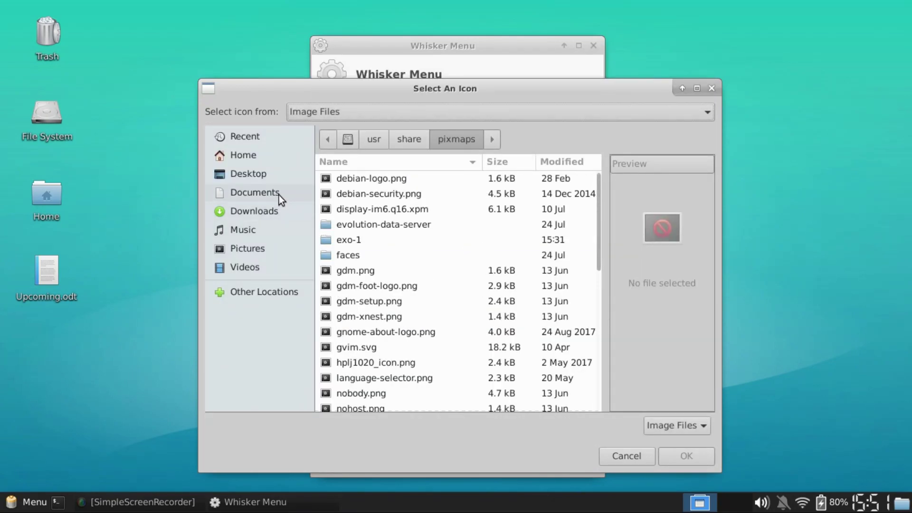
{"action": "left_click", "coordinate": [264, 190]}
{"action": "left_click", "coordinate": [263, 179]}
{"action": "left_click", "coordinate": [264, 211]}
{"action": "left_click", "coordinate": [263, 231]}
{"action": "left_click", "coordinate": [247, 248]}
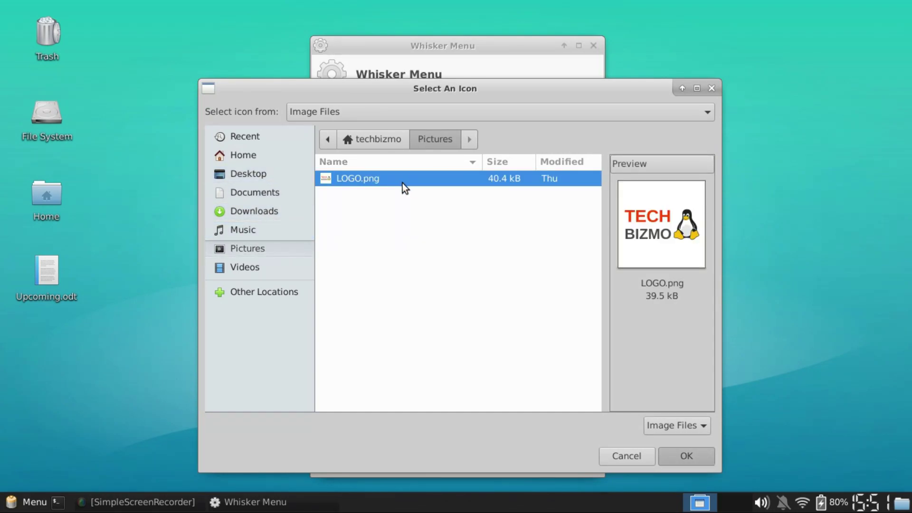
{"action": "double_click", "coordinate": [403, 184]}
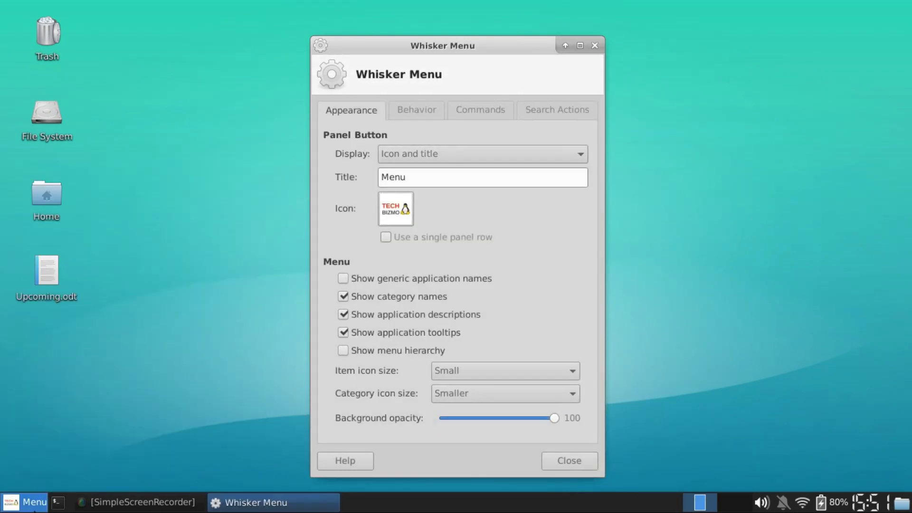
{"action": "left_click", "coordinate": [410, 205]}
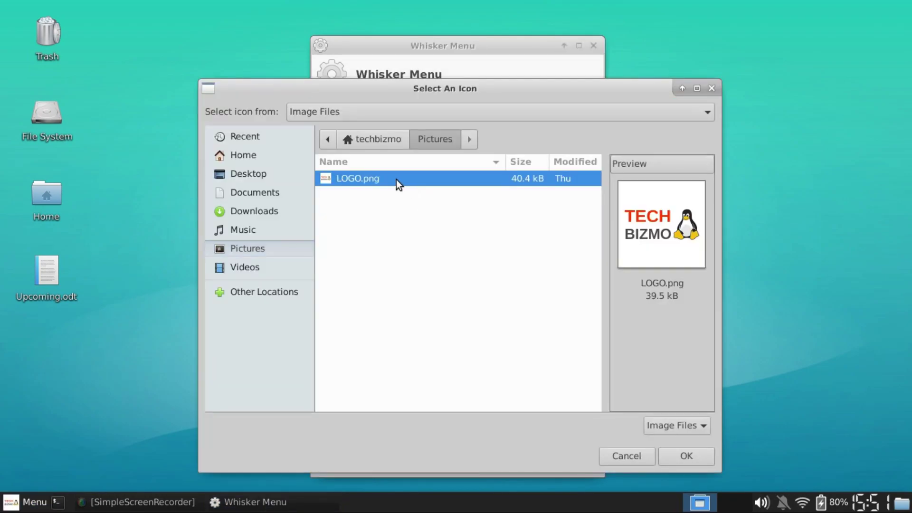
{"action": "left_click", "coordinate": [247, 174]}
{"action": "left_click", "coordinate": [605, 455]}
{"action": "left_click", "coordinate": [470, 164]}
{"action": "left_click", "coordinate": [469, 162]}
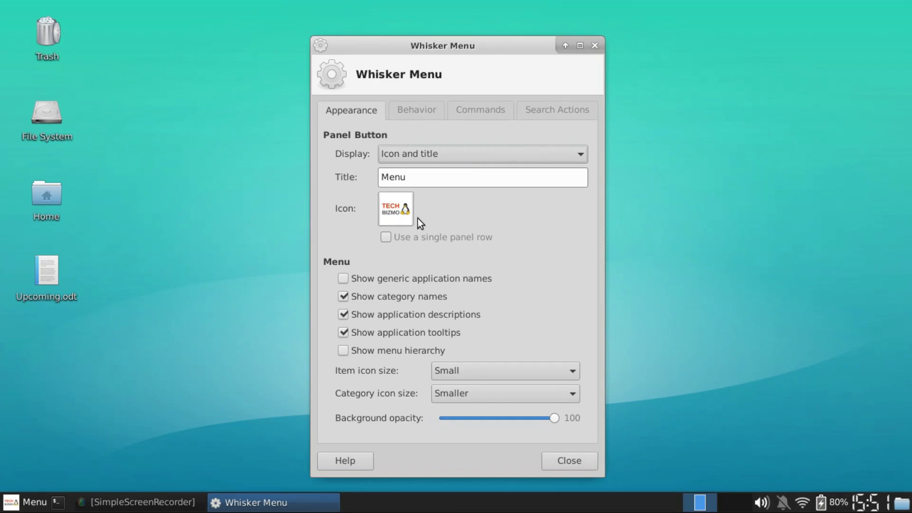
Step: Set the Whisker Menu's panel button icon to applications-java from the Menu Icons category
{"action": "left_click", "coordinate": [398, 207]}
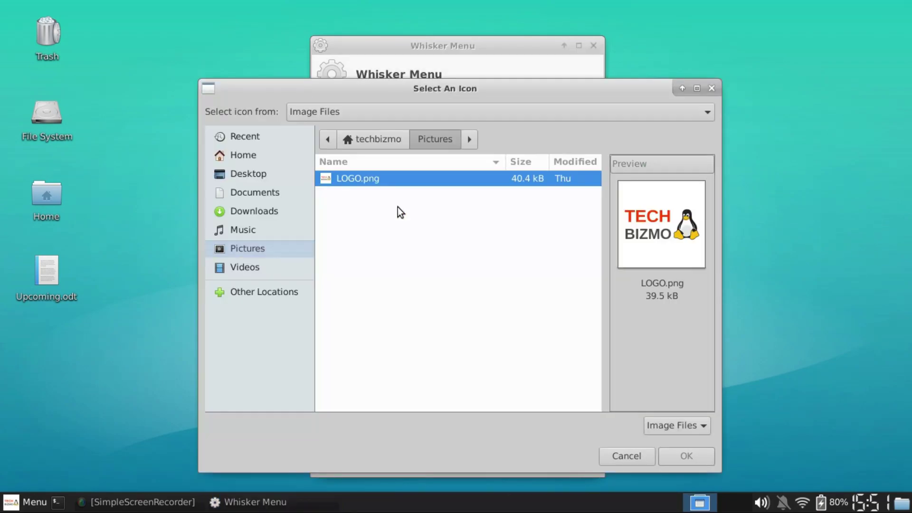
{"action": "left_click", "coordinate": [350, 113]}
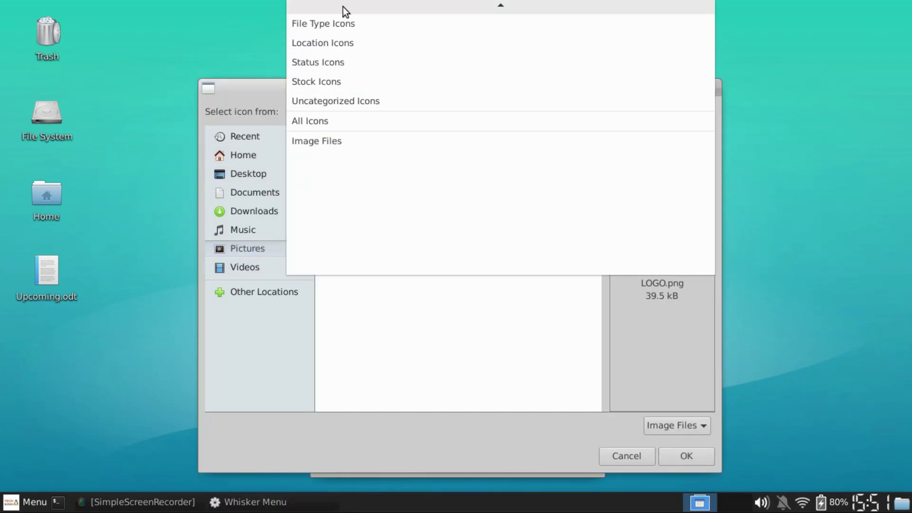
{"action": "mouse_move", "coordinate": [341, 8]}
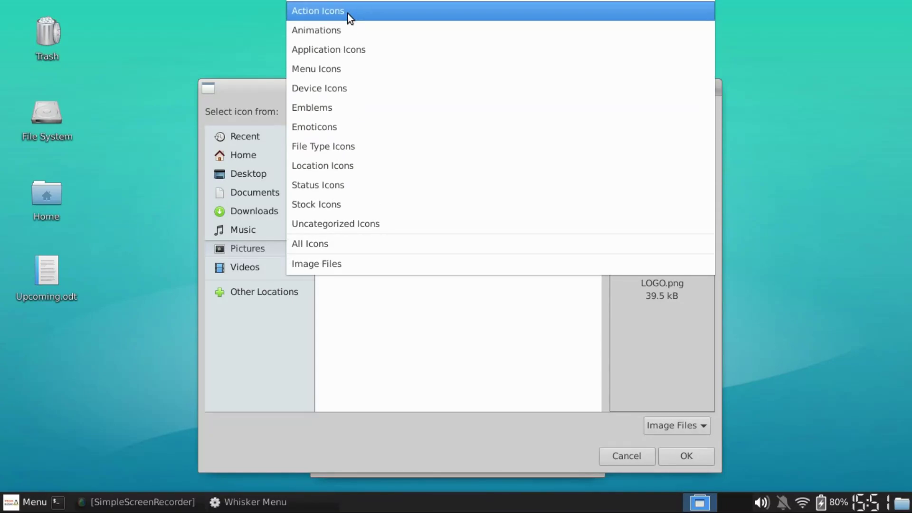
{"action": "left_click", "coordinate": [330, 69]}
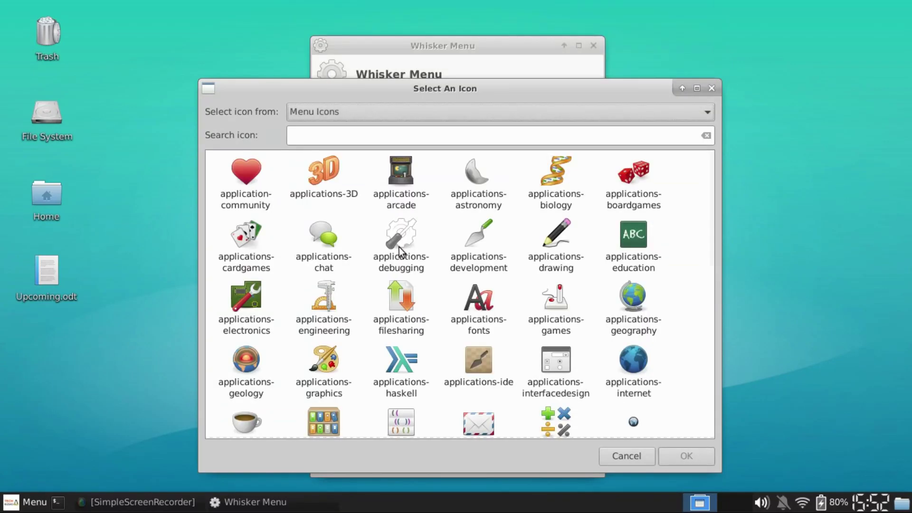
{"action": "scroll", "coordinate": [422, 277], "scroll_direction": "down", "scroll_amount": 10}
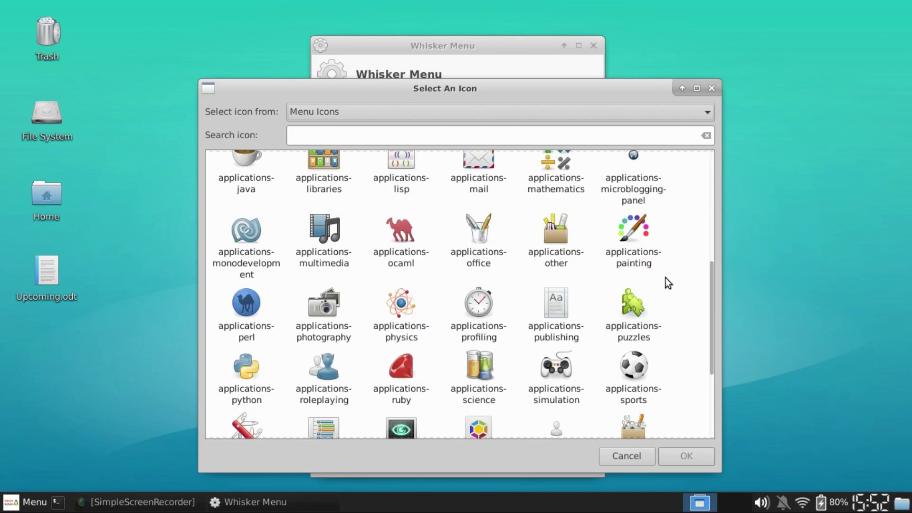
{"action": "scroll", "coordinate": [495, 306], "scroll_direction": "up", "scroll_amount": 3}
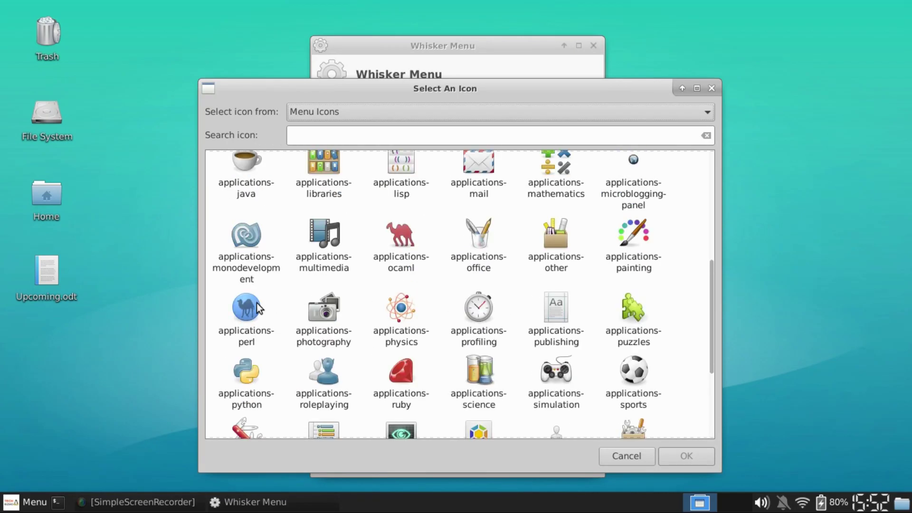
{"action": "scroll", "coordinate": [256, 303], "scroll_direction": "up", "scroll_amount": 5}
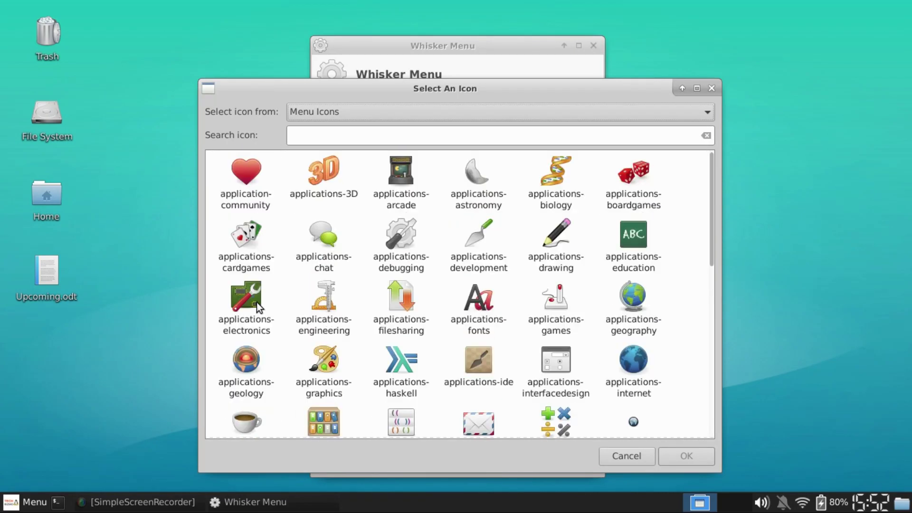
{"action": "scroll", "coordinate": [306, 264], "scroll_direction": "down", "scroll_amount": 5}
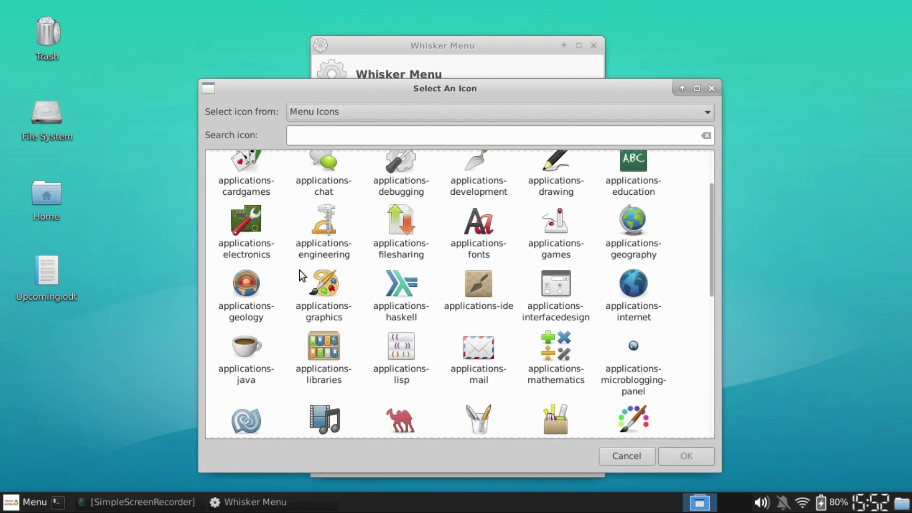
{"action": "scroll", "coordinate": [321, 256], "scroll_direction": "down", "scroll_amount": 3}
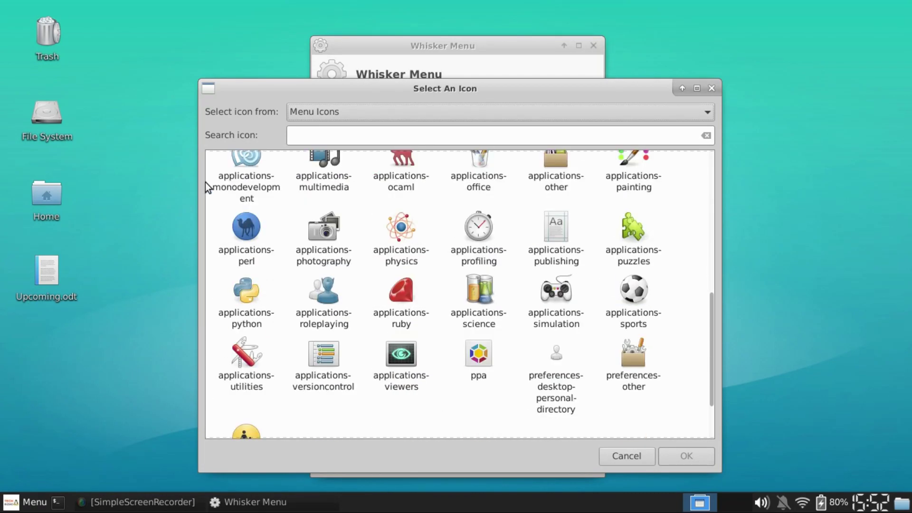
{"action": "scroll", "coordinate": [474, 252], "scroll_direction": "down", "scroll_amount": 2}
{"action": "scroll", "coordinate": [456, 255], "scroll_direction": "up", "scroll_amount": 2}
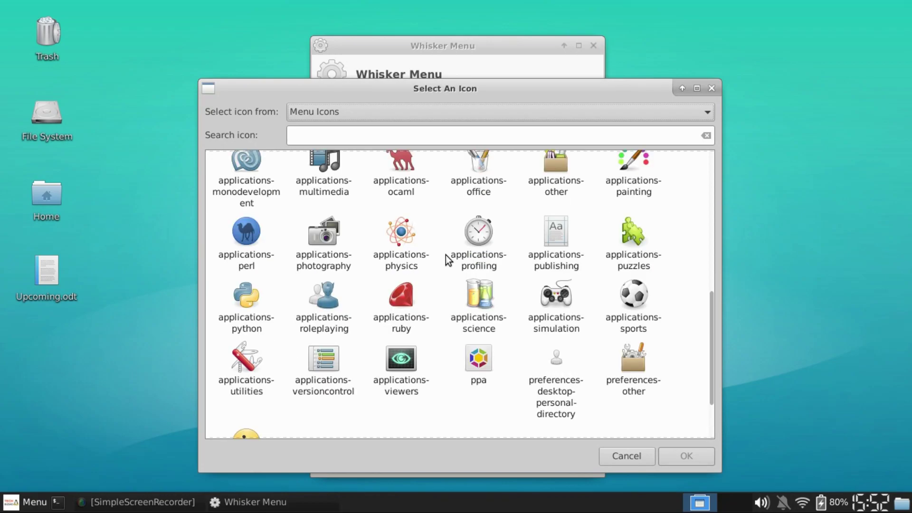
{"action": "scroll", "coordinate": [420, 259], "scroll_direction": "up", "scroll_amount": 3}
{"action": "scroll", "coordinate": [420, 254], "scroll_direction": "up", "scroll_amount": 2}
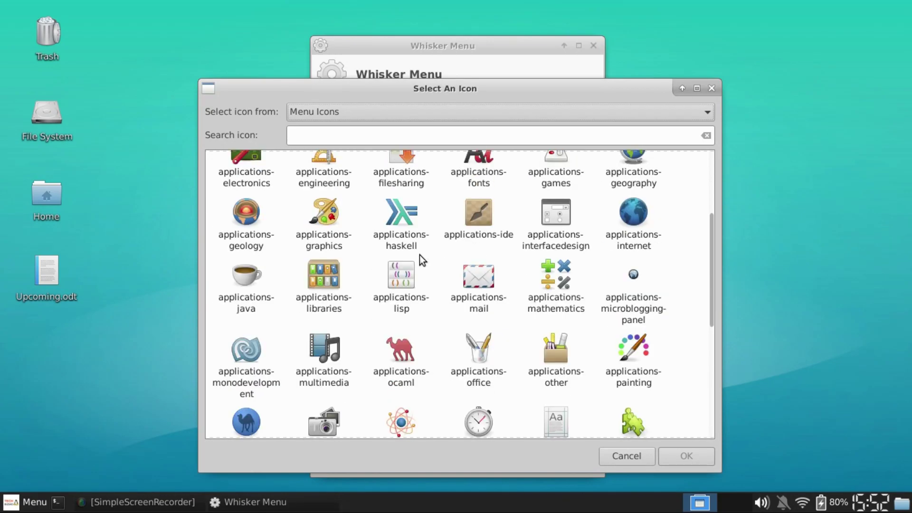
{"action": "scroll", "coordinate": [267, 280], "scroll_direction": "up", "scroll_amount": 1}
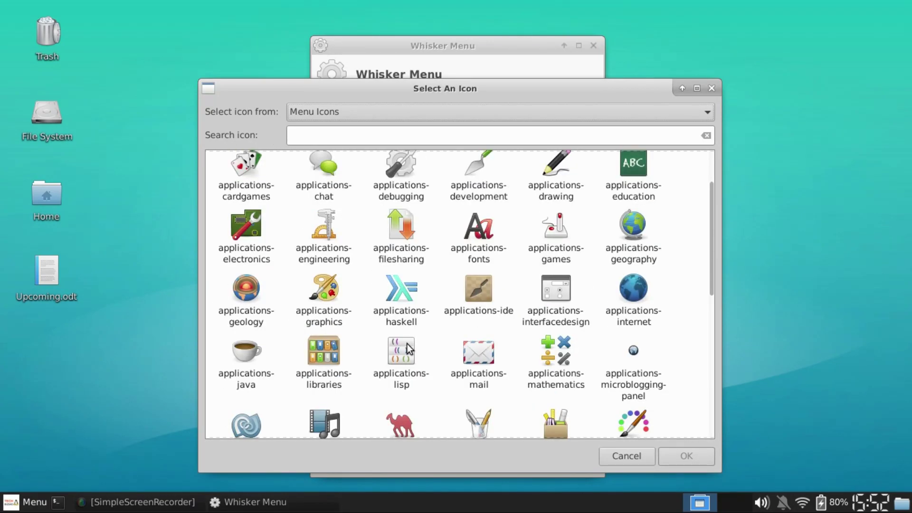
{"action": "left_click", "coordinate": [254, 357]}
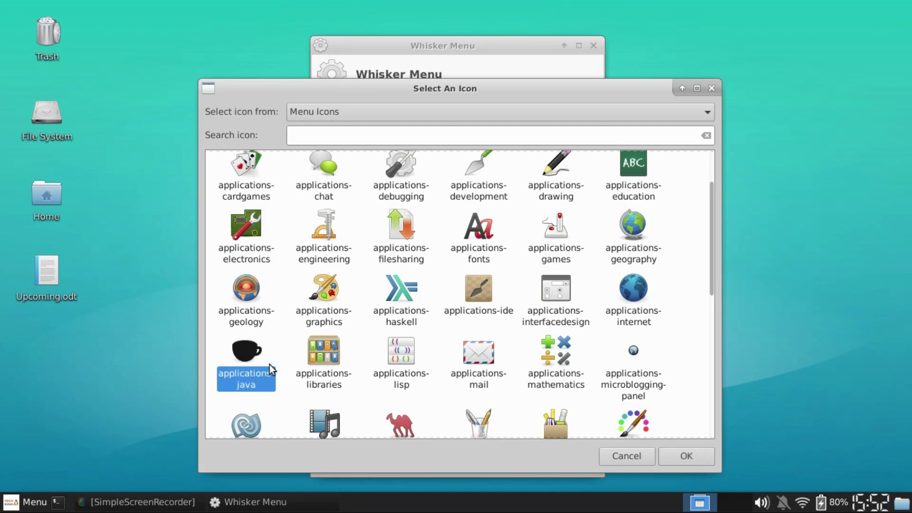
{"action": "left_click", "coordinate": [694, 456]}
Step: Close the Whisker Menu properties and check the menu by opening and closing it from its panel button
{"action": "left_click", "coordinate": [24, 502]}
{"action": "left_click", "coordinate": [24, 502]}
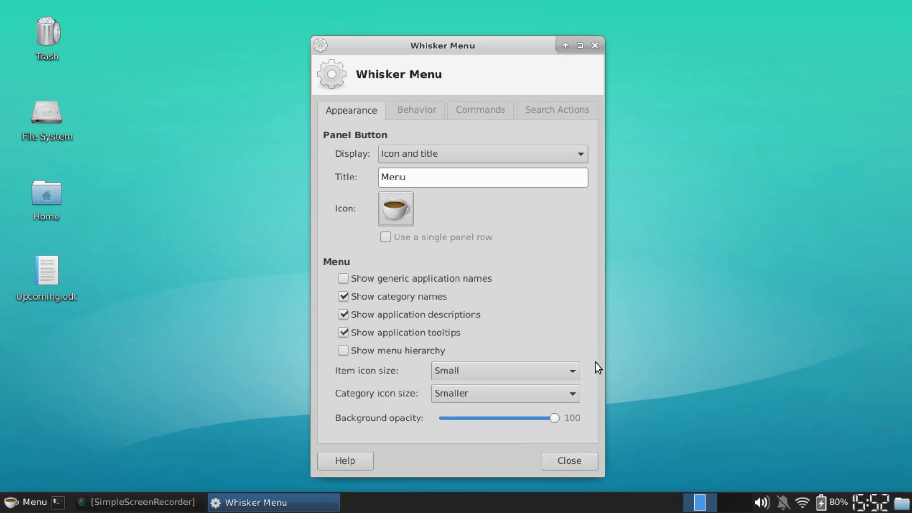
{"action": "left_click", "coordinate": [591, 466]}
{"action": "left_click", "coordinate": [178, 502]}
{"action": "left_click", "coordinate": [178, 502]}
{"action": "left_click", "coordinate": [179, 502]}
{"action": "left_click", "coordinate": [29, 502]}
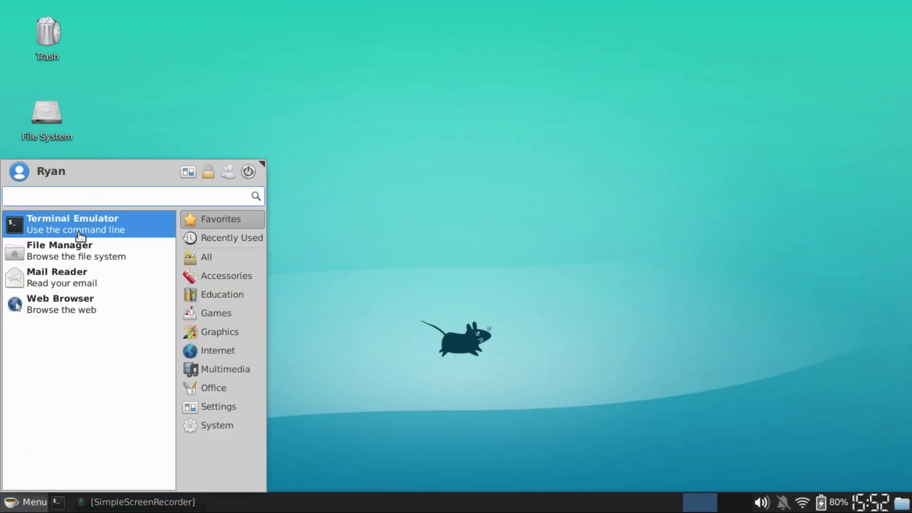
{"action": "left_click", "coordinate": [383, 288]}
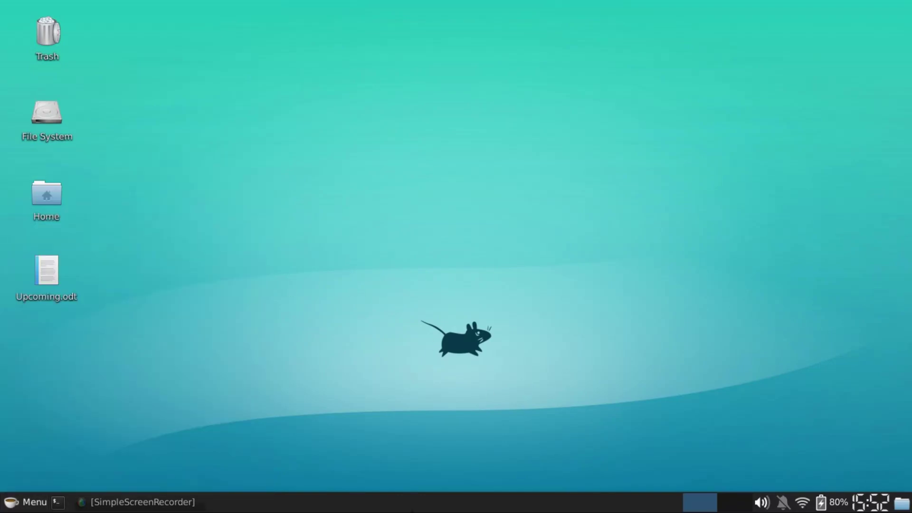
Step: Launch a terminal window, move it toward the middle of the desktop, and close it
{"action": "key", "text": "ctrl+alt+t"}
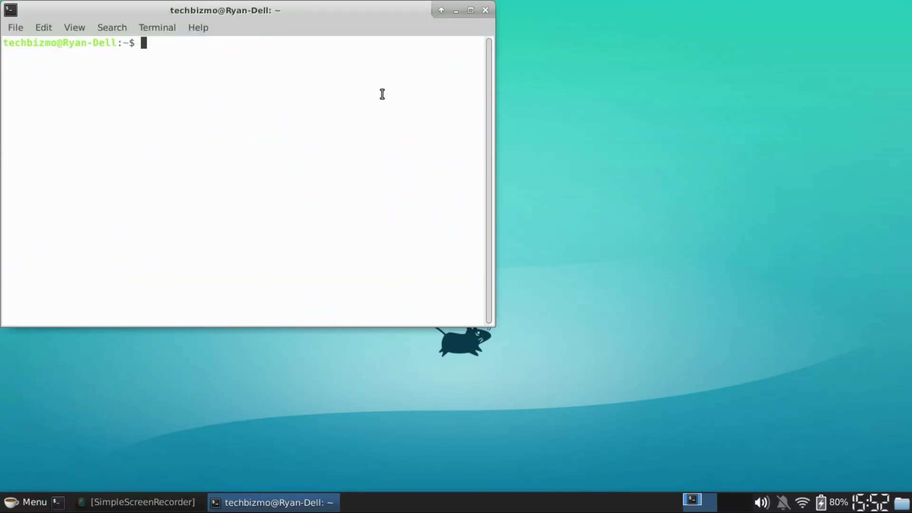
{"action": "left_click_drag", "start_coordinate": [273, 19], "coordinate": [430, 105]}
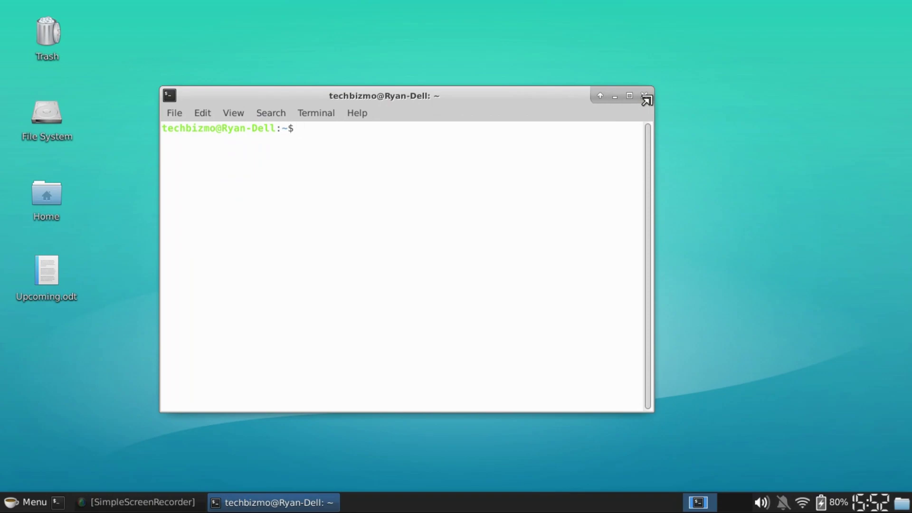
{"action": "left_click", "coordinate": [644, 95]}
Step: Add the Web Browser favorite from the Whisker Menu to the panel as a launcher
{"action": "left_click", "coordinate": [28, 502]}
{"action": "right_click", "coordinate": [72, 301]}
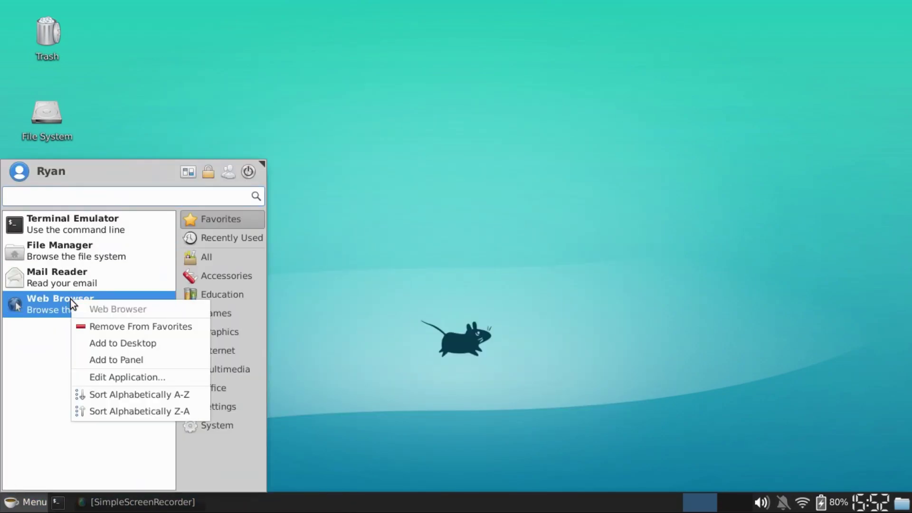
{"action": "left_click", "coordinate": [557, 243]}
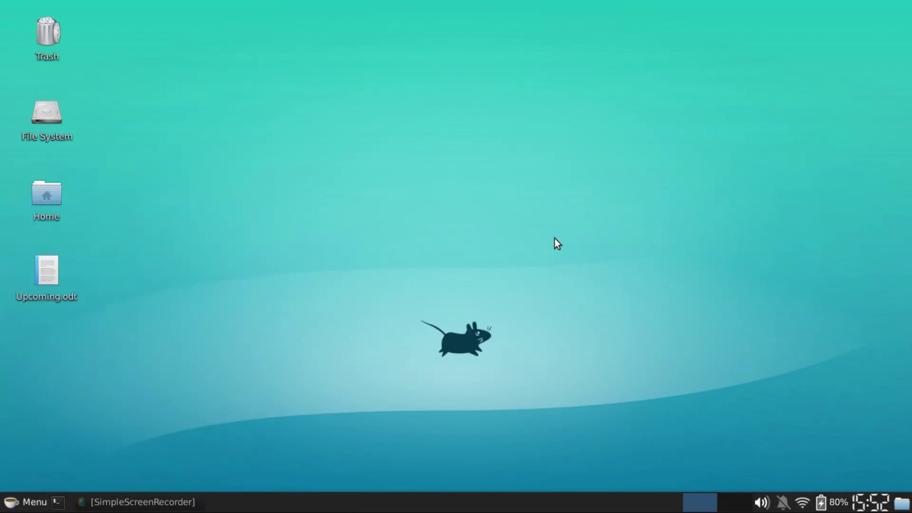
{"action": "left_click", "coordinate": [28, 502]}
{"action": "right_click", "coordinate": [93, 309]}
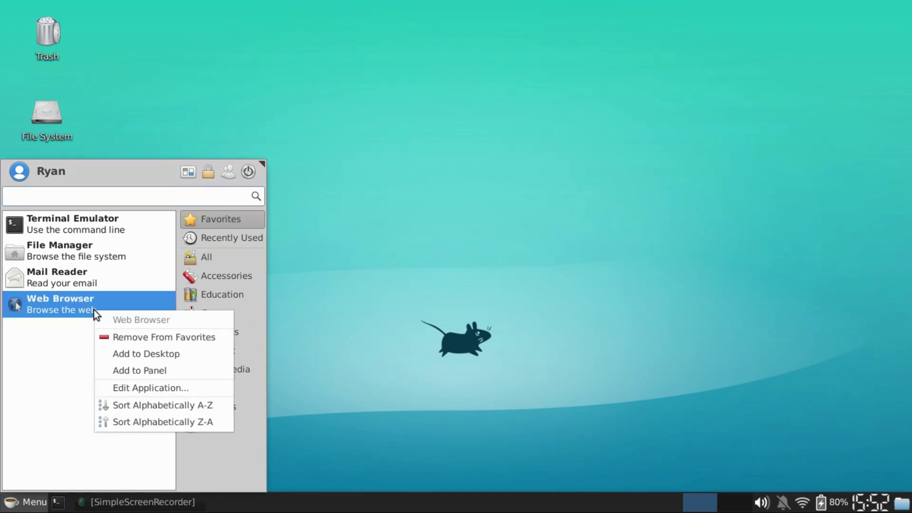
{"action": "left_click", "coordinate": [122, 371]}
{"action": "left_click", "coordinate": [845, 436]}
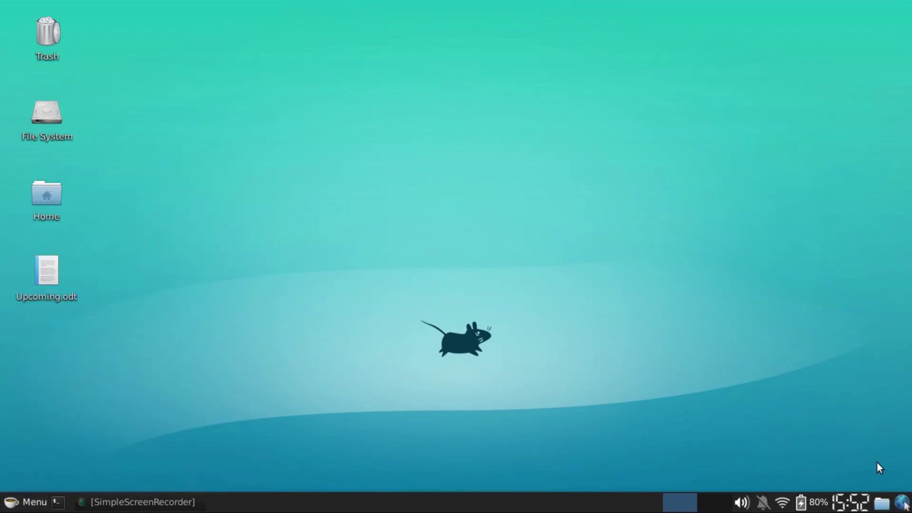
Step: Move the Web Browser launcher along the panel to just after the terminal launcher
{"action": "right_click", "coordinate": [908, 511]}
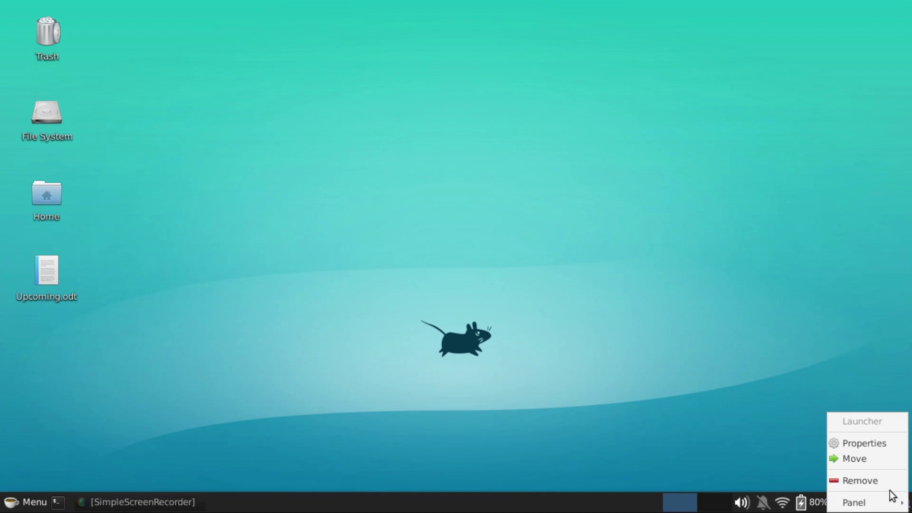
{"action": "left_click", "coordinate": [785, 476]}
{"action": "right_click", "coordinate": [896, 510]}
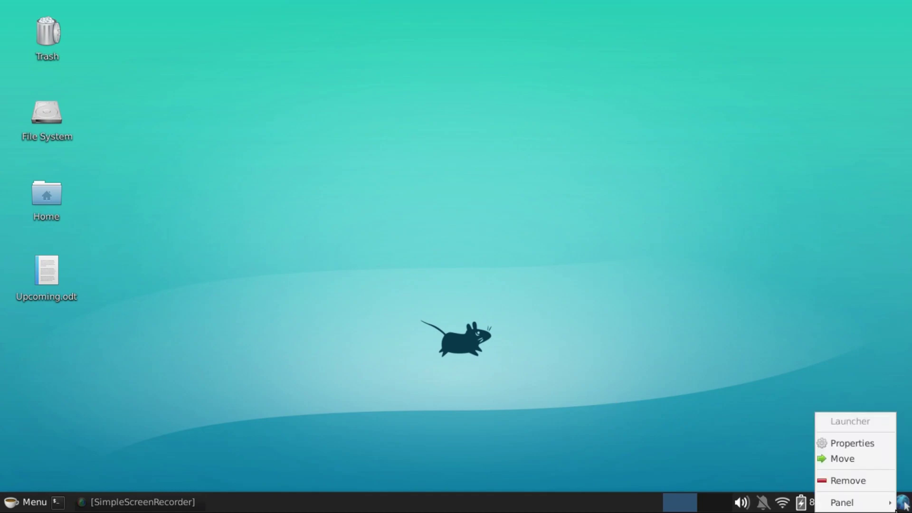
{"action": "left_click", "coordinate": [847, 460]}
{"action": "left_click", "coordinate": [73, 507]}
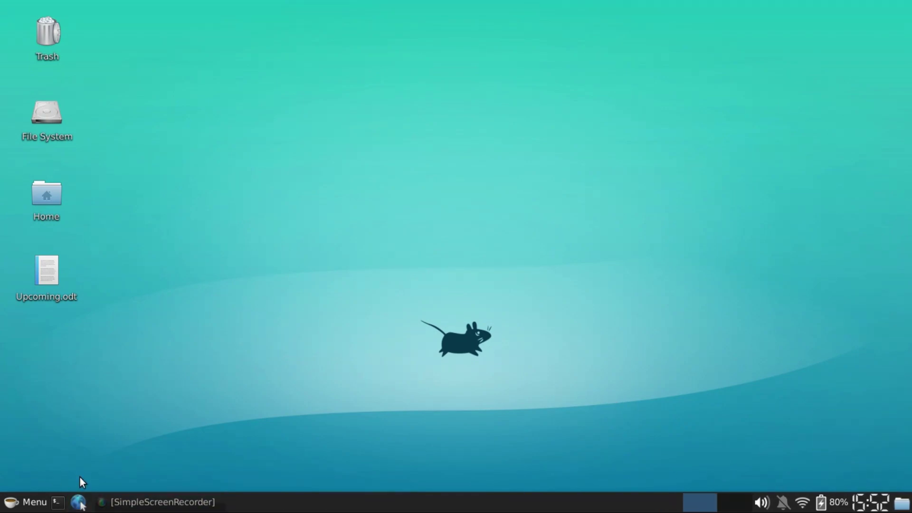
Step: Remove the Web Browser launcher from the panel
{"action": "right_click", "coordinate": [79, 500]}
{"action": "left_click", "coordinate": [104, 479]}
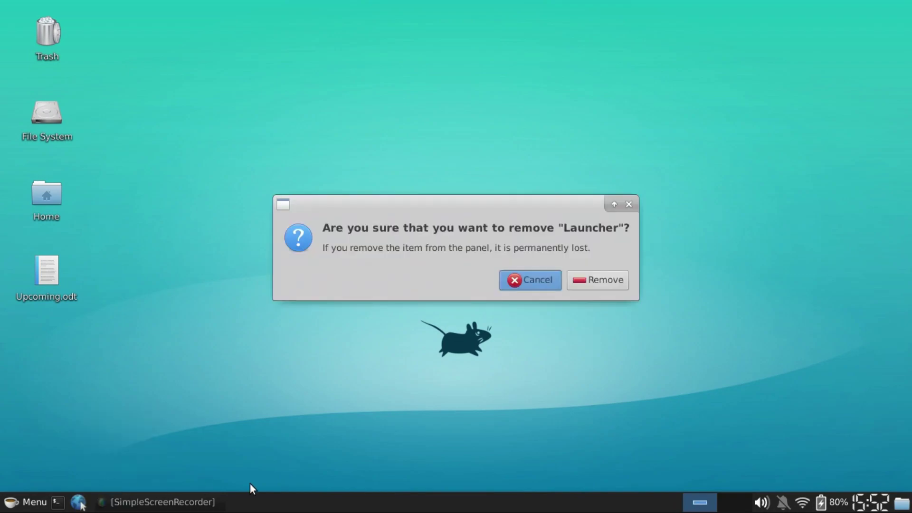
{"action": "left_click", "coordinate": [603, 281]}
Step: Search the Whisker Menu for "setting" and open the Settings Manager
{"action": "left_click", "coordinate": [26, 502]}
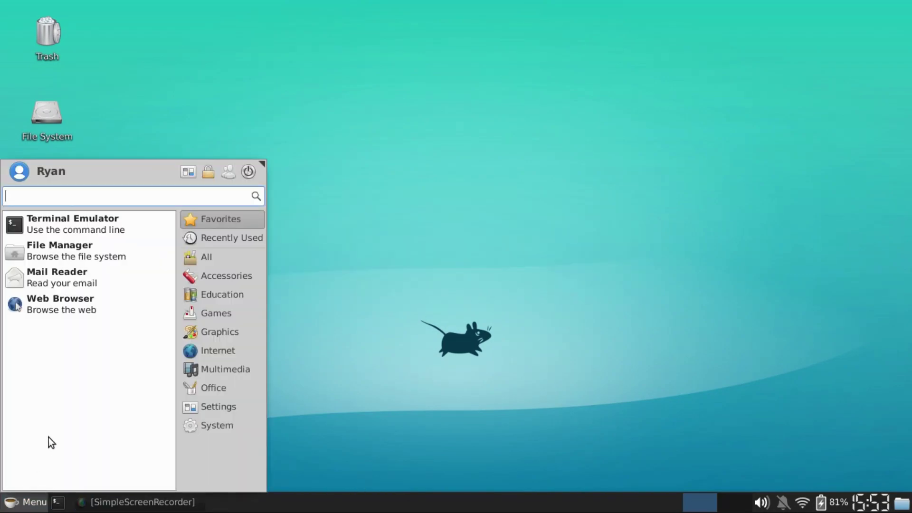
{"action": "left_click", "coordinate": [387, 288]}
{"action": "left_click", "coordinate": [13, 501]}
{"action": "type", "text": "setting"}
{"action": "key", "text": "Down"}
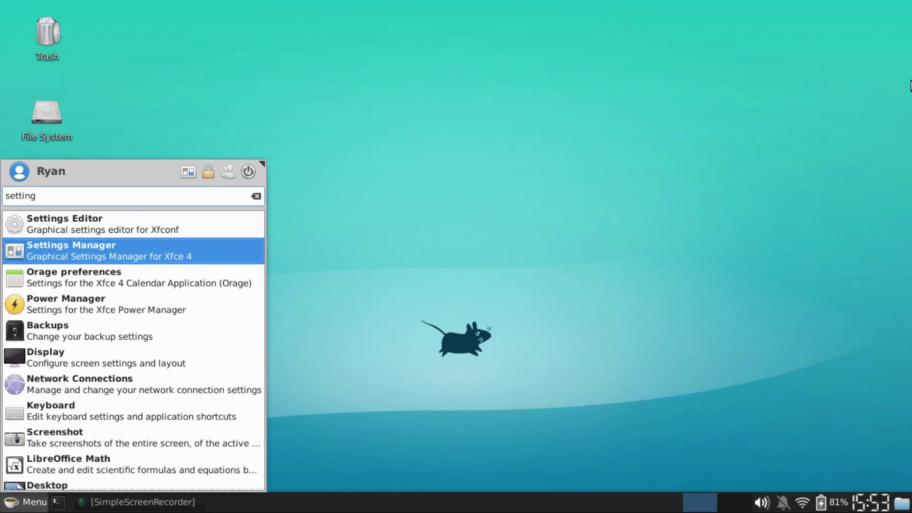
{"action": "key", "text": "Return"}
{"action": "left_click", "coordinate": [646, 79]}
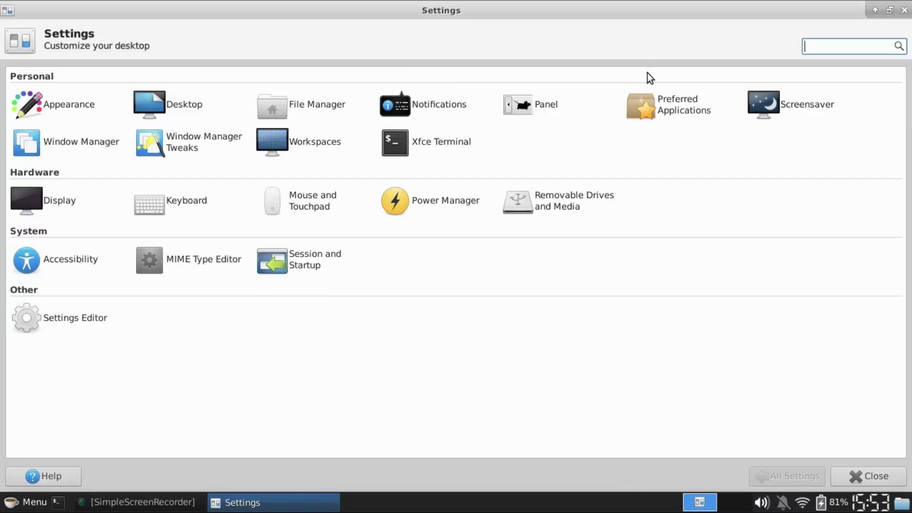
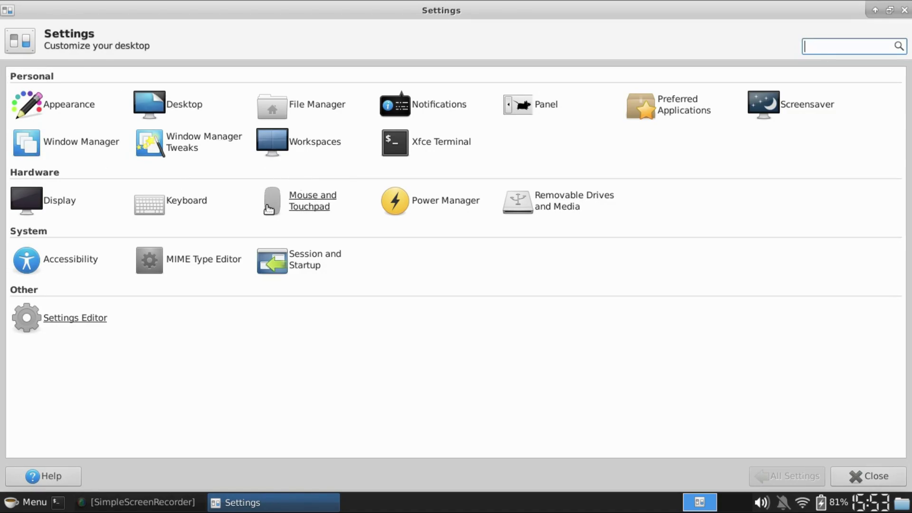
Step: Open the Mouse and Touchpad theme settings and try the whiteglass cursor theme
{"action": "left_click", "coordinate": [280, 214]}
{"action": "left_click", "coordinate": [117, 88]}
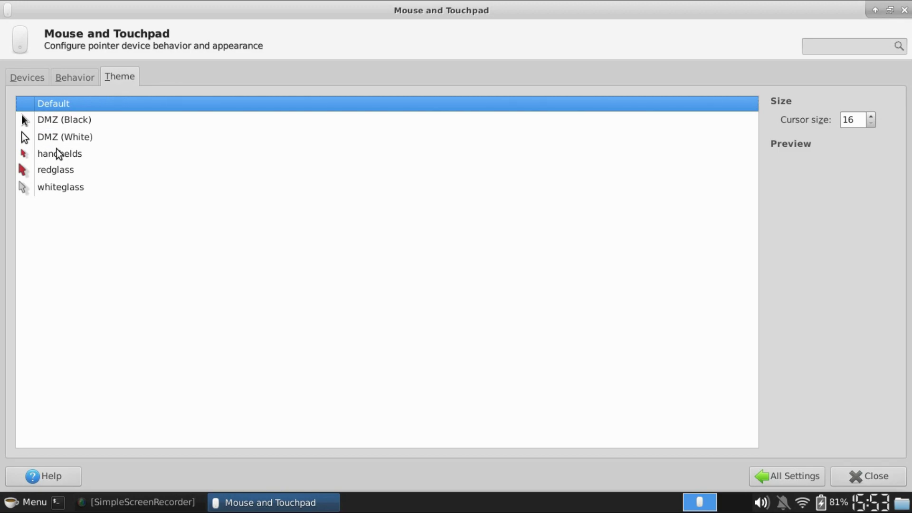
{"action": "left_click", "coordinate": [42, 189]}
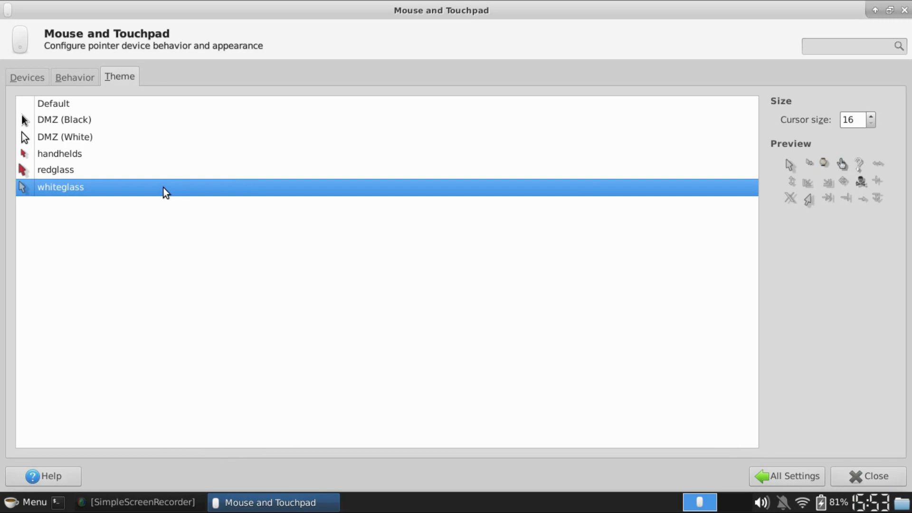
Step: Look at the pointer behavior settings and try the DMZ (White), handhelds and redglass cursor themes
{"action": "left_click", "coordinate": [72, 75]}
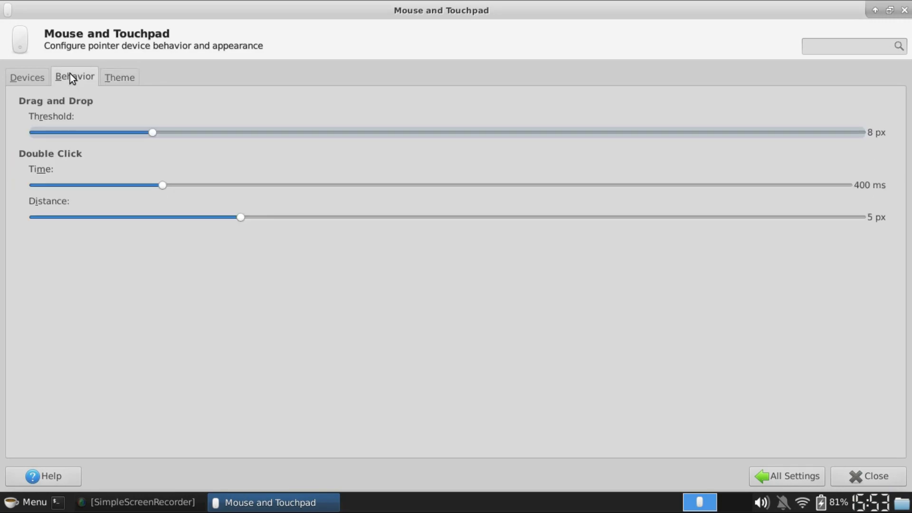
{"action": "left_click", "coordinate": [116, 75]}
{"action": "left_click", "coordinate": [76, 139]}
{"action": "left_click", "coordinate": [68, 153]}
{"action": "left_click", "coordinate": [60, 174]}
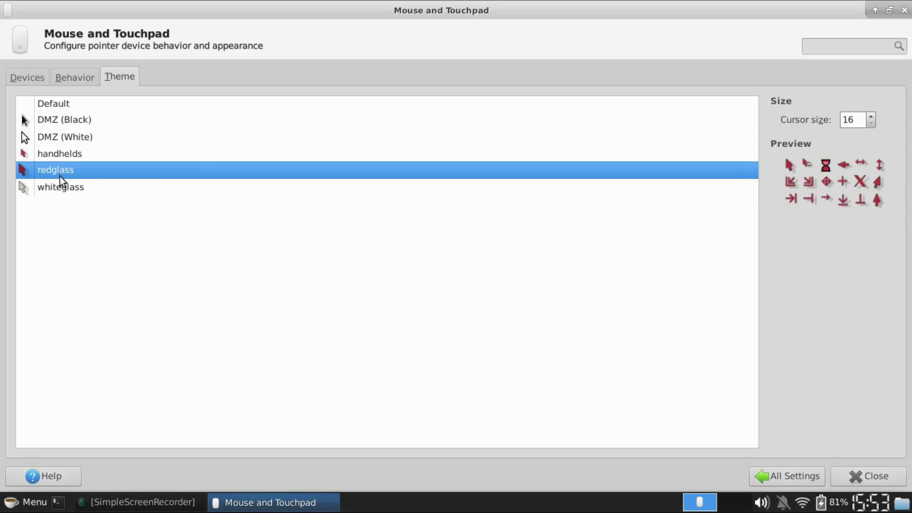
Step: After viewing the device and behavior settings, try the whiteglass and DMZ (White) cursor themes and select DMZ (Black)
{"action": "left_click", "coordinate": [25, 80]}
{"action": "left_click", "coordinate": [73, 80]}
{"action": "left_click", "coordinate": [113, 75]}
{"action": "left_click", "coordinate": [119, 186]}
{"action": "left_click", "coordinate": [90, 139]}
{"action": "left_click", "coordinate": [90, 119]}
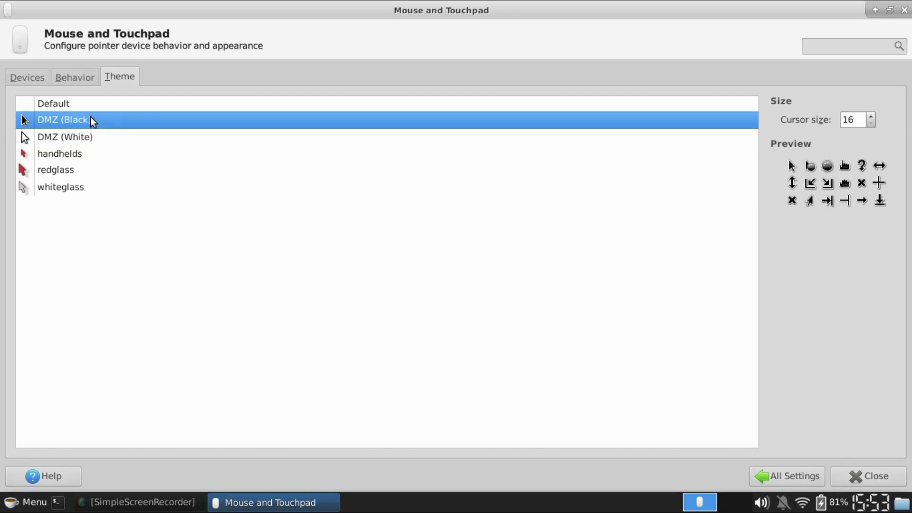
Step: Reopen the Mouse and Touchpad settings, try the DMZ (White) and handhelds cursor themes, and look at the device settings
{"action": "left_click", "coordinate": [790, 478]}
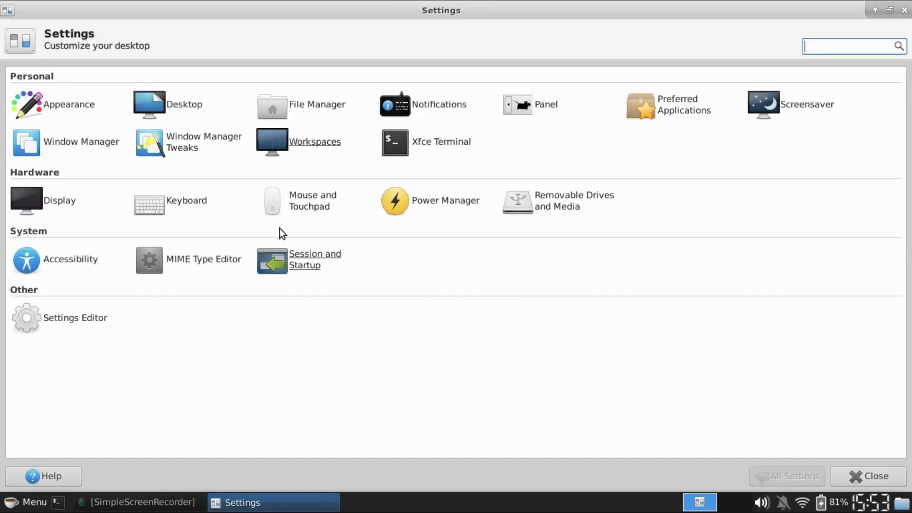
{"action": "left_click", "coordinate": [313, 206]}
{"action": "left_click", "coordinate": [85, 81]}
{"action": "left_click", "coordinate": [109, 81]}
{"action": "left_click", "coordinate": [79, 78]}
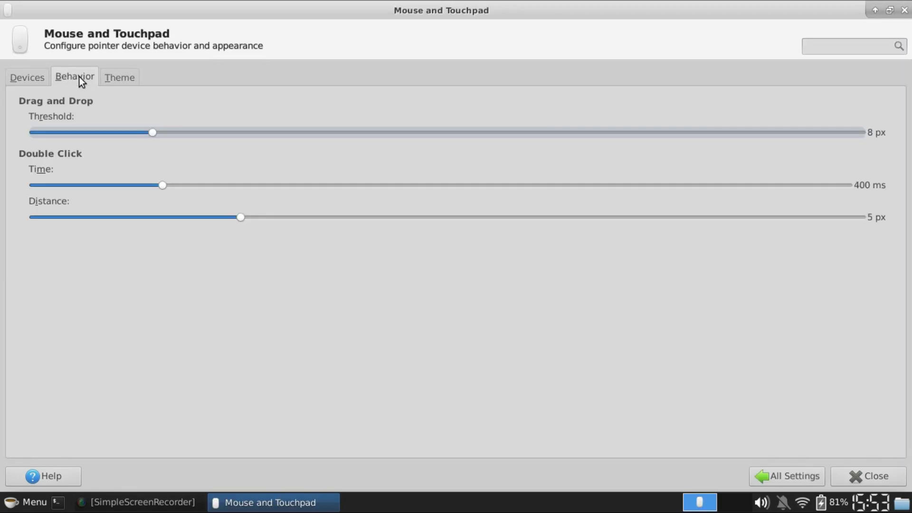
{"action": "left_click", "coordinate": [119, 79]}
{"action": "left_click", "coordinate": [64, 138]}
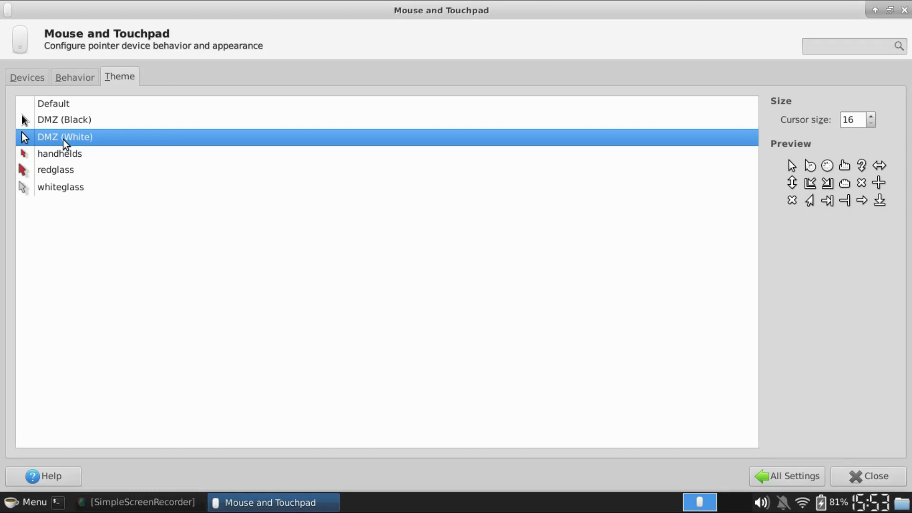
{"action": "left_click", "coordinate": [59, 153]}
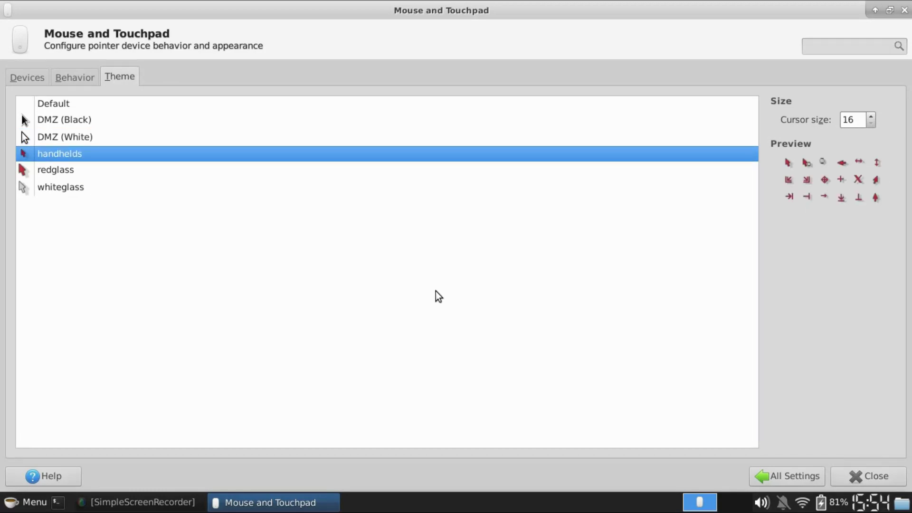
{"action": "left_click", "coordinate": [27, 76]}
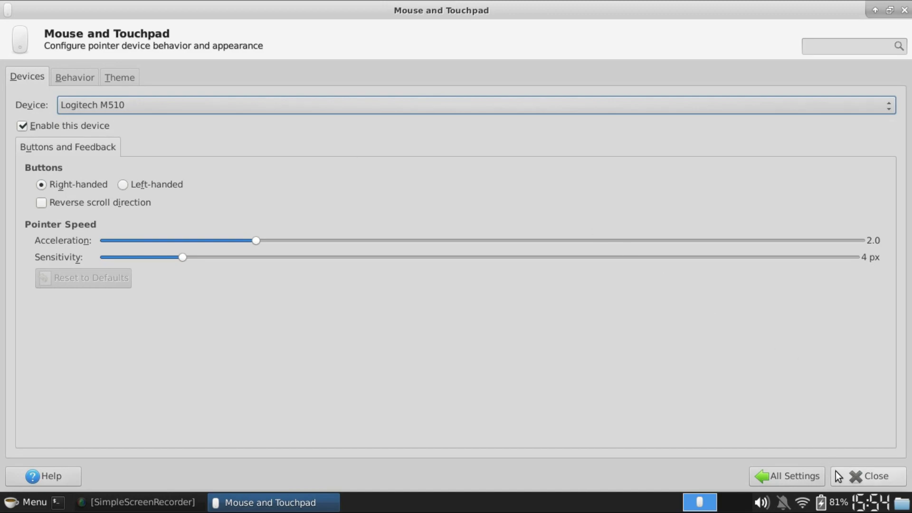
Step: Reopen the Settings Manager in a maximized window by searching the Whisker Menu for "sett", and open a terminal
{"action": "left_click", "coordinate": [852, 477]}
{"action": "left_click", "coordinate": [27, 502]}
{"action": "type", "text": "a"}
{"action": "key", "text": "BackSpace"}
{"action": "type", "text": "sett"}
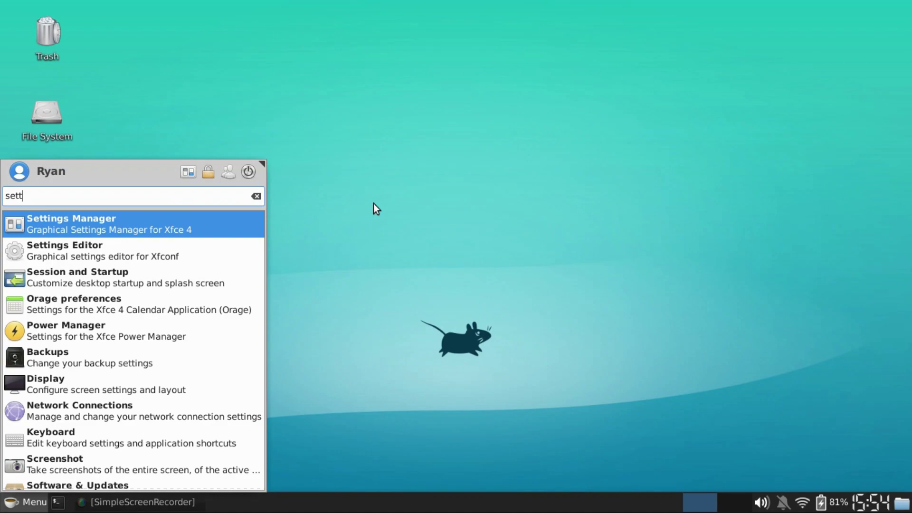
{"action": "key", "text": "Return"}
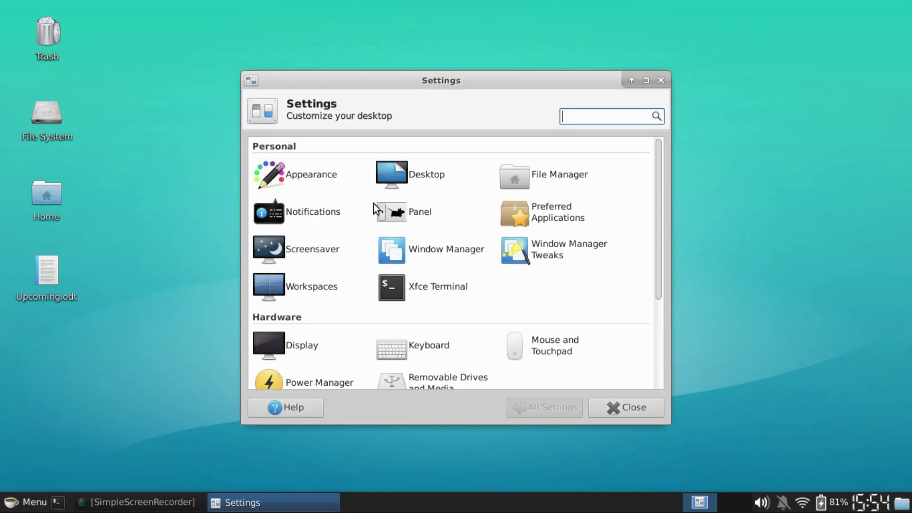
{"action": "left_click", "coordinate": [643, 79]}
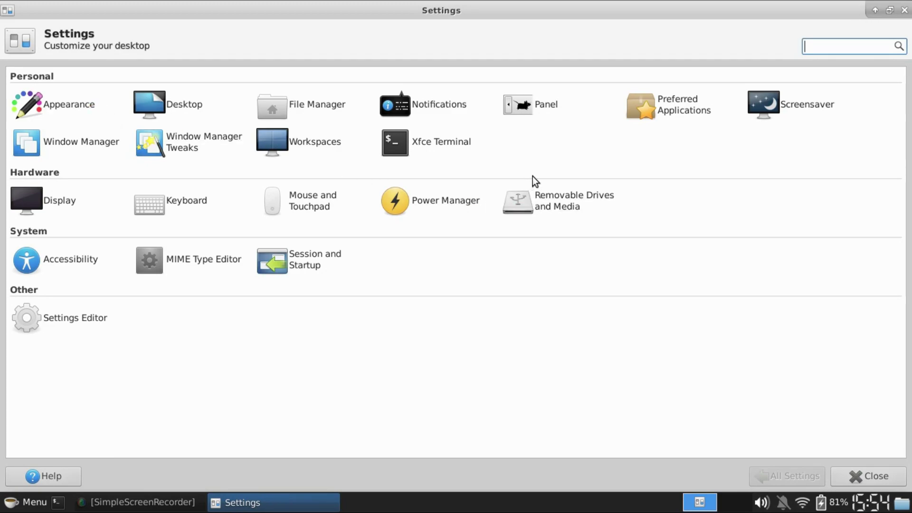
{"action": "left_click", "coordinate": [57, 501]}
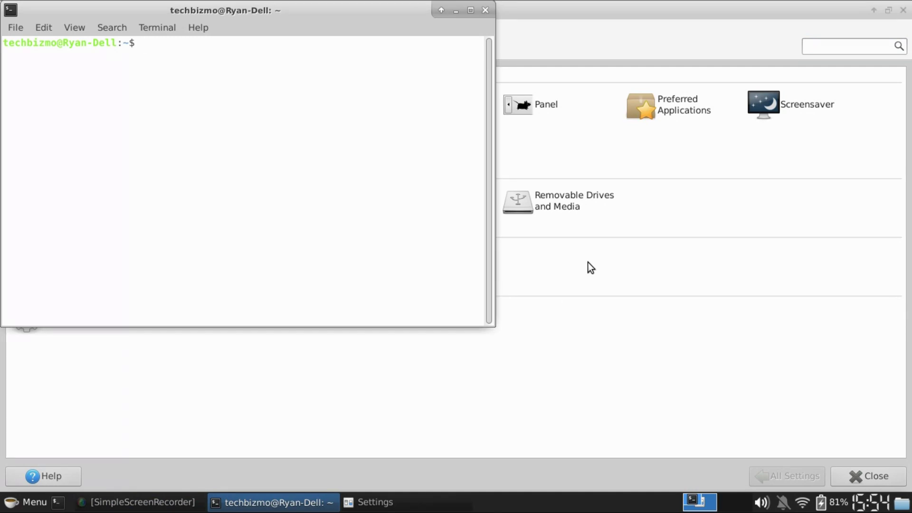
{"action": "type", "text": "sudo add-apt"}
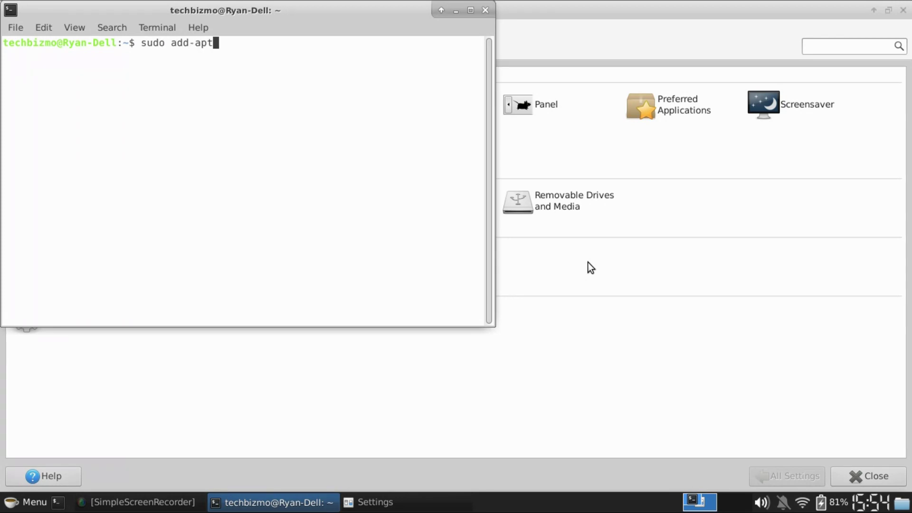
{"action": "type", "text": "-repostory"}
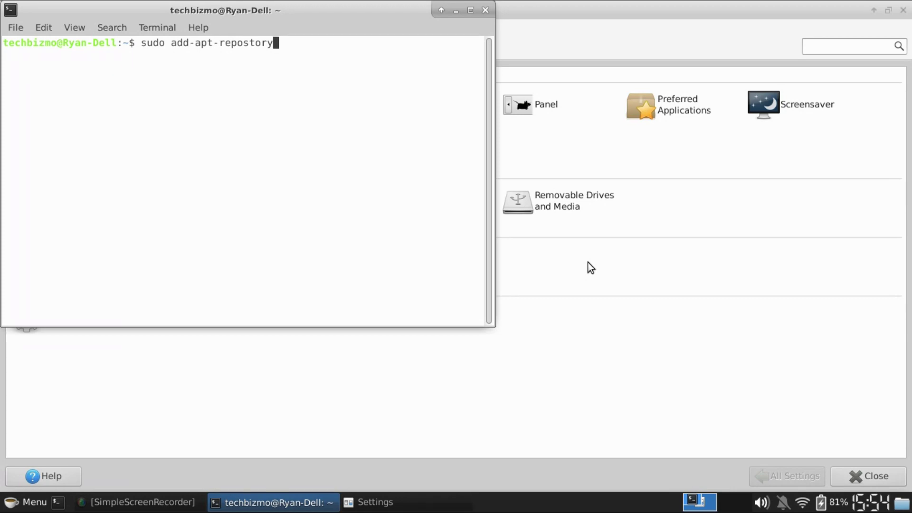
{"action": "key", "text": "BackSpace"}
{"action": "key", "text": "BackSpace"}
{"action": "key", "text": "BackSpace"}
{"action": "key", "text": "BackSpace"}
{"action": "key", "text": "BackSpace"}
{"action": "key", "text": "BackSpace"}
{"action": "key", "text": "BackSpace"}
{"action": "key", "text": "BackSpace"}
{"action": "key", "text": "BackSpace"}
{"action": "key", "text": "BackSpace"}
{"action": "key", "text": "BackSpace"}
{"action": "key", "text": "BackSpace"}
{"action": "key", "text": "BackSpace"}
{"action": "key", "text": "BackSpace"}
{"action": "key", "text": "BackSpace"}
{"action": "key", "text": "BackSpace"}
{"action": "key", "text": "BackSpace"}
{"action": "key", "text": "BackSpace"}
{"action": "key", "text": "BackSpace"}
{"action": "key", "text": "BackSpace"}
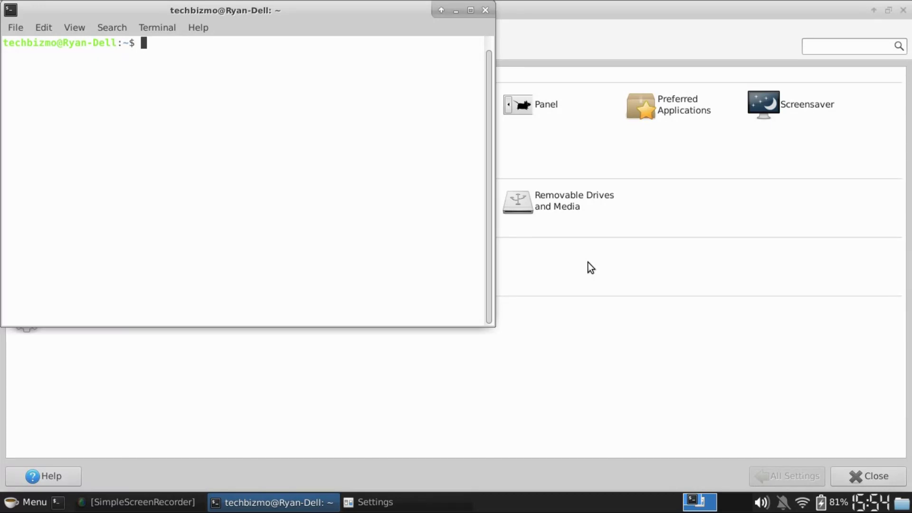
Step: Run "sudo apt install breeze-cursor-theme" in the terminal, enter the sudo password, and close the terminal when the installation ends
{"action": "type", "text": "su"}
{"action": "key", "text": "BackSpace"}
{"action": "type", "text": "udom"}
{"action": "key", "text": "BackSpace"}
{"action": "type", "text": "apt install breeze-cursor-theme"}
{"action": "key", "text": "Return"}
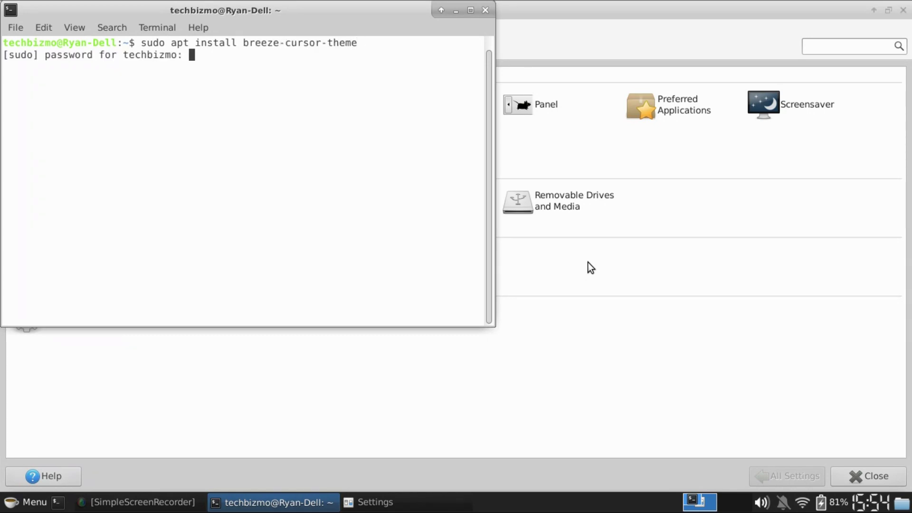
{"action": "key", "text": "Return"}
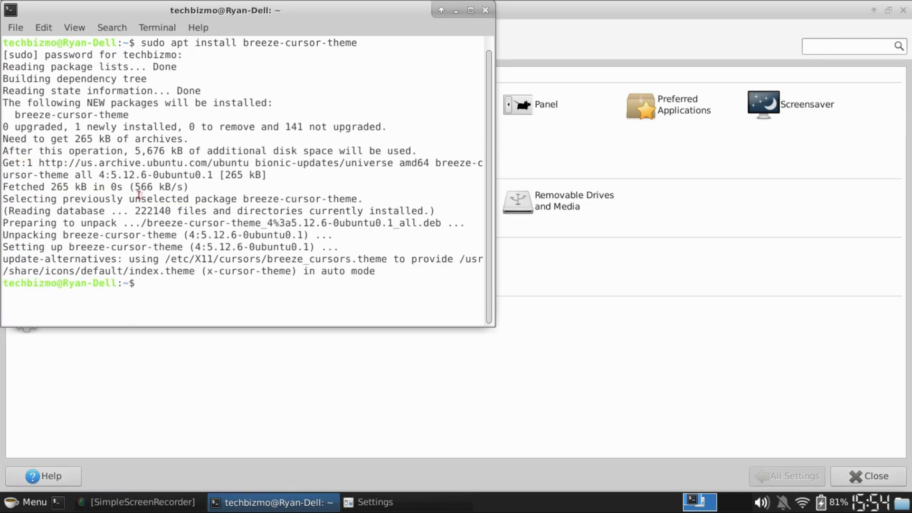
{"action": "left_click", "coordinate": [485, 10]}
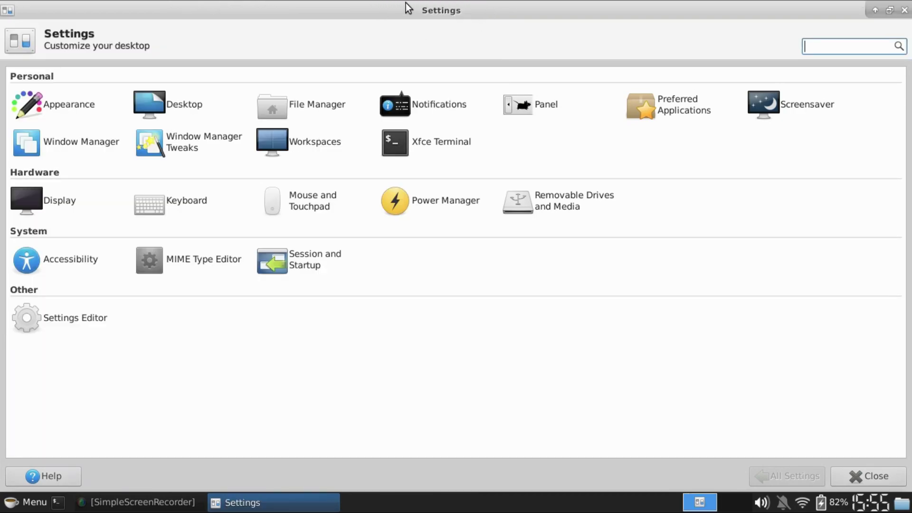
Step: Set the cursor theme to Breeze in the Mouse and Touchpad settings and return to the settings overview
{"action": "left_click", "coordinate": [308, 204]}
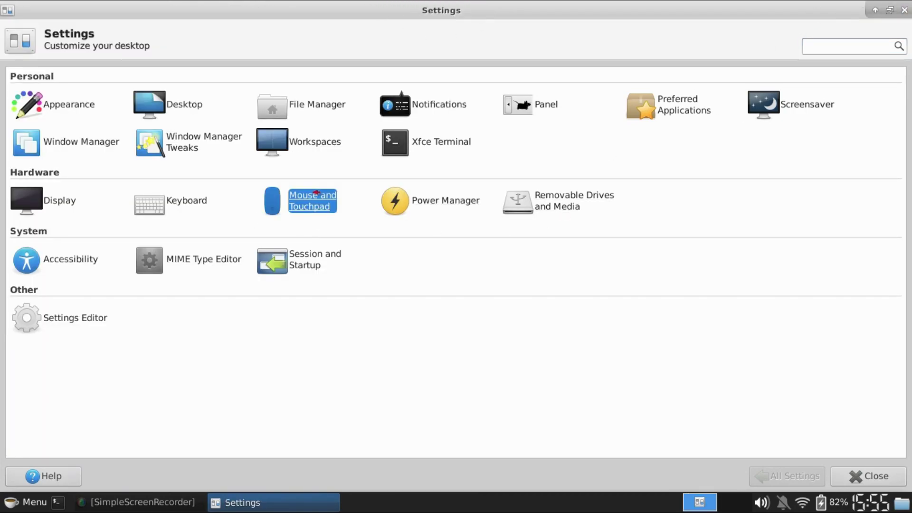
{"action": "left_click", "coordinate": [126, 83]}
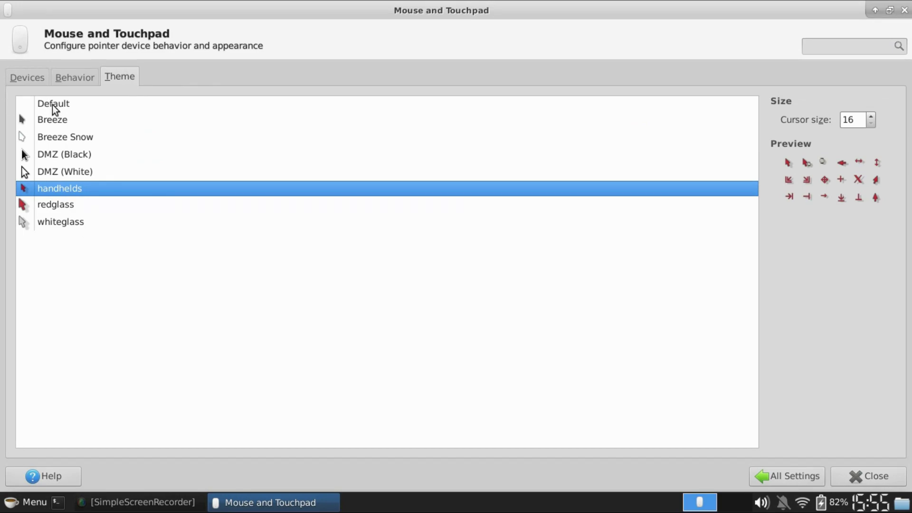
{"action": "left_click", "coordinate": [41, 125]}
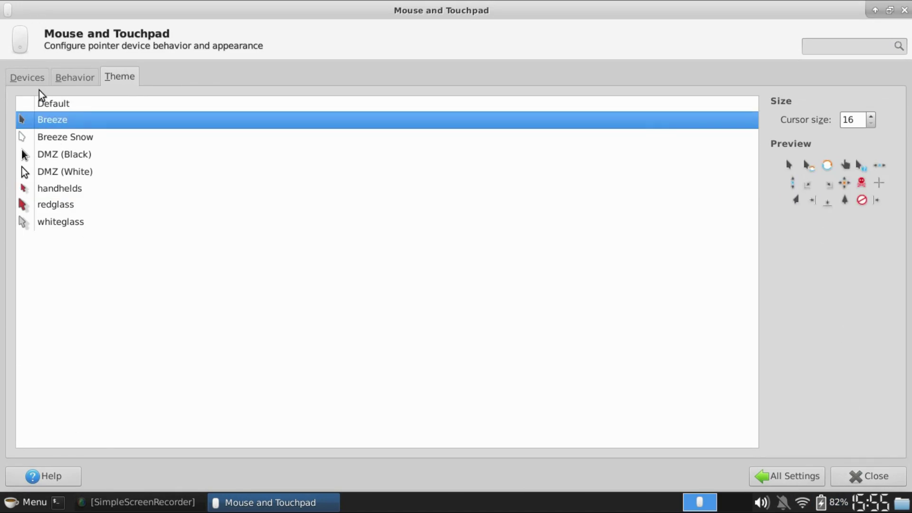
{"action": "left_click", "coordinate": [37, 78]}
{"action": "left_click", "coordinate": [92, 77]}
{"action": "left_click", "coordinate": [104, 74]}
{"action": "left_click", "coordinate": [783, 476]}
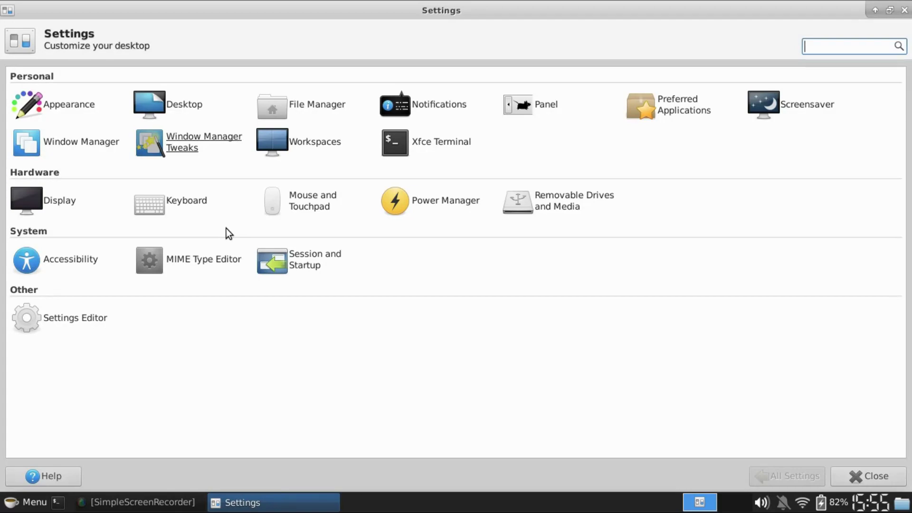
Step: Set the Appearance style to Numix and the icon theme to Numix Circle
{"action": "left_click", "coordinate": [52, 108]}
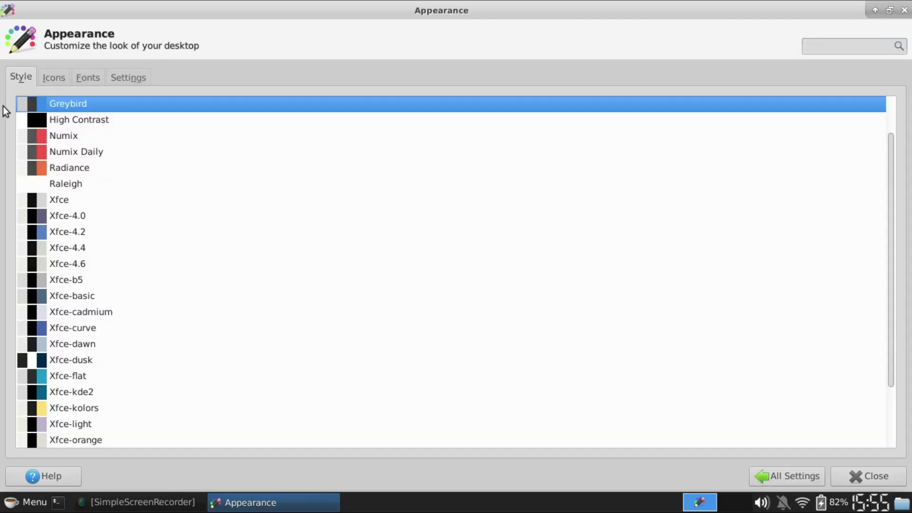
{"action": "left_click", "coordinate": [64, 141]}
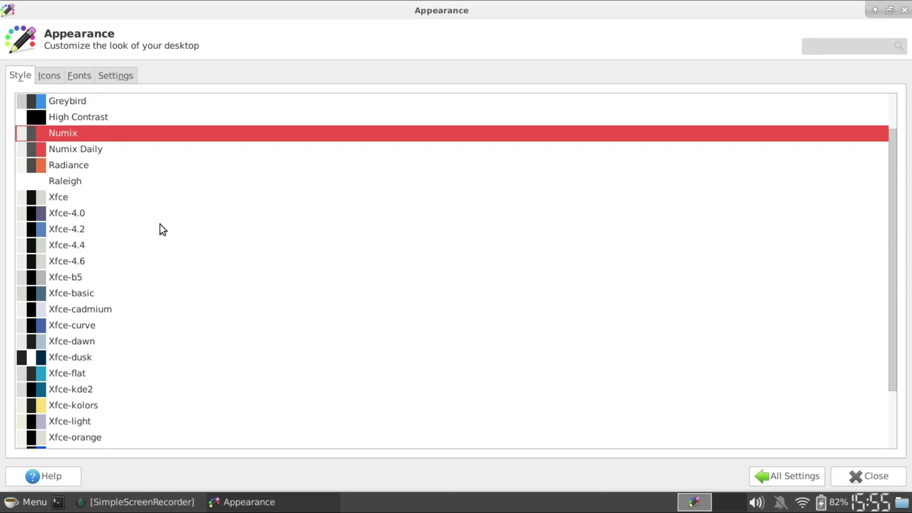
{"action": "left_click", "coordinate": [58, 82]}
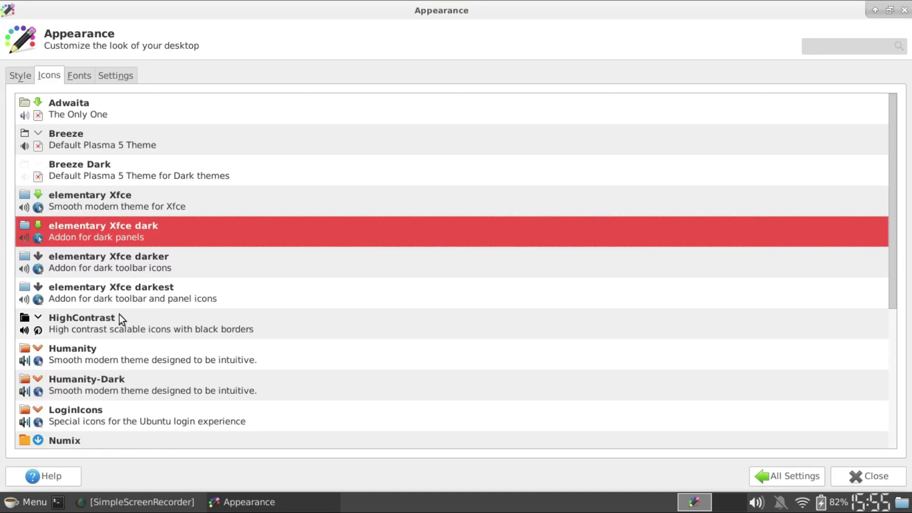
{"action": "scroll", "coordinate": [121, 332], "scroll_direction": "down", "scroll_amount": 4}
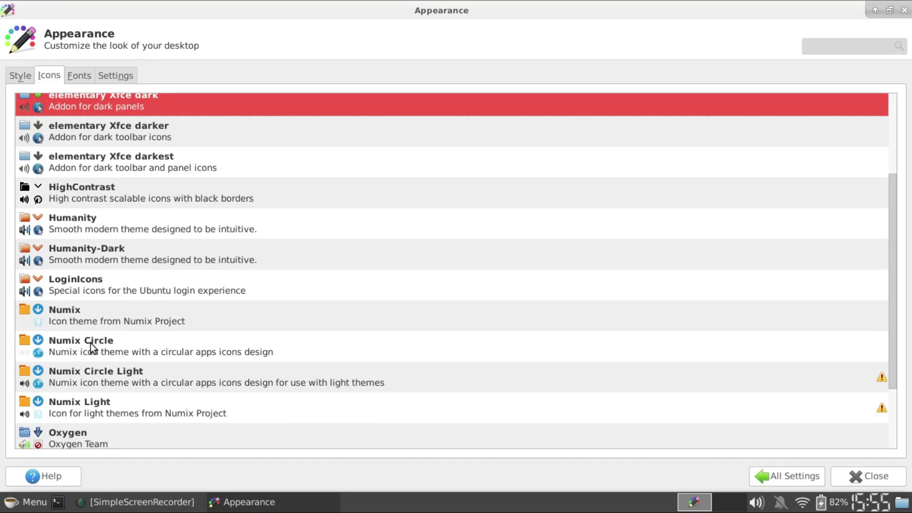
{"action": "scroll", "coordinate": [70, 379], "scroll_direction": "down", "scroll_amount": 3}
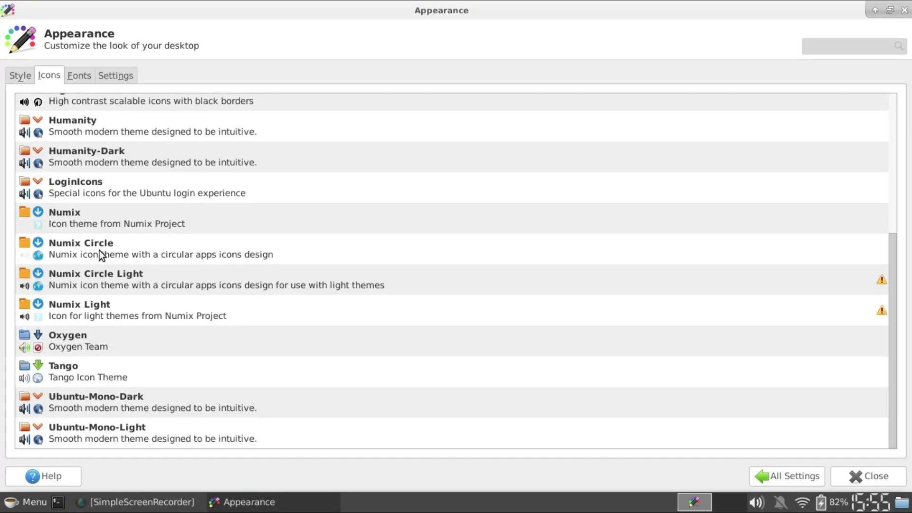
{"action": "left_click", "coordinate": [99, 250]}
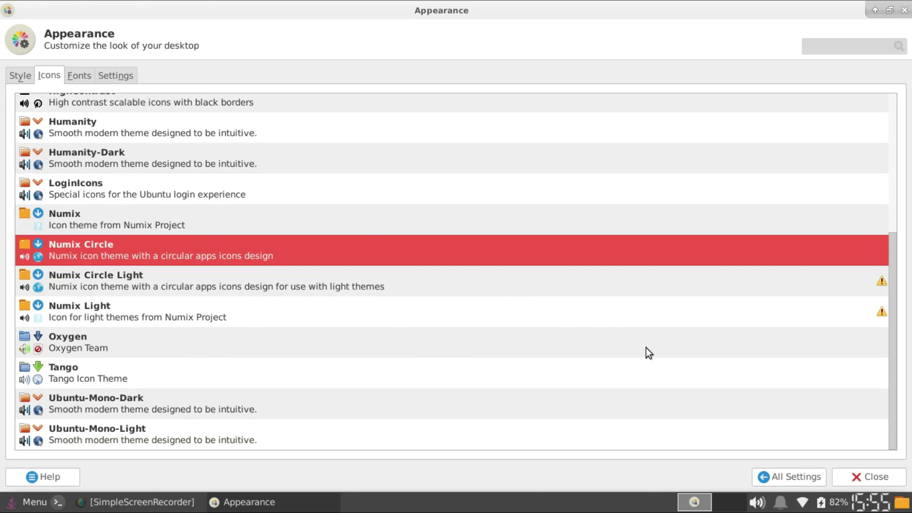
{"action": "left_click", "coordinate": [119, 78]}
{"action": "left_click", "coordinate": [38, 78]}
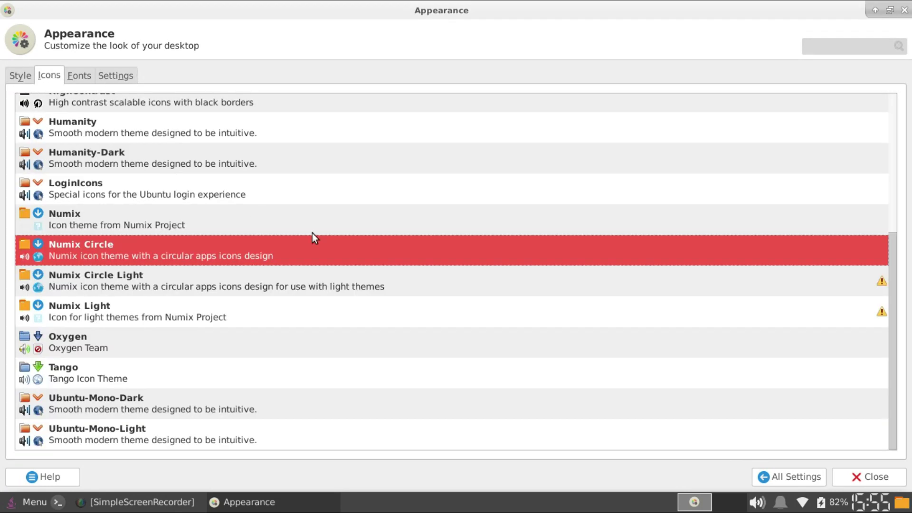
Step: Open the Window Manager style settings and test moving, rolling up and maximizing the window with the current title bar theme
{"action": "left_click", "coordinate": [797, 474]}
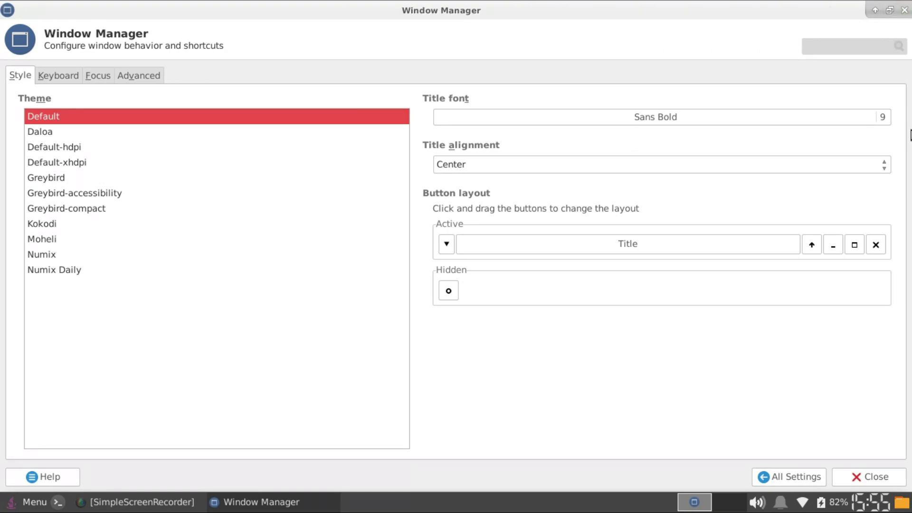
{"action": "left_click_drag", "start_coordinate": [164, 5], "coordinate": [314, 79]}
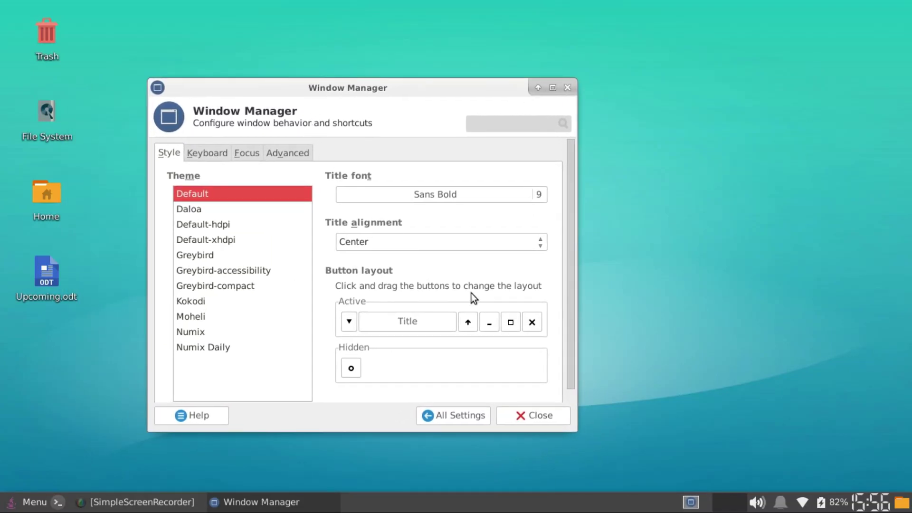
{"action": "left_click", "coordinate": [543, 86]}
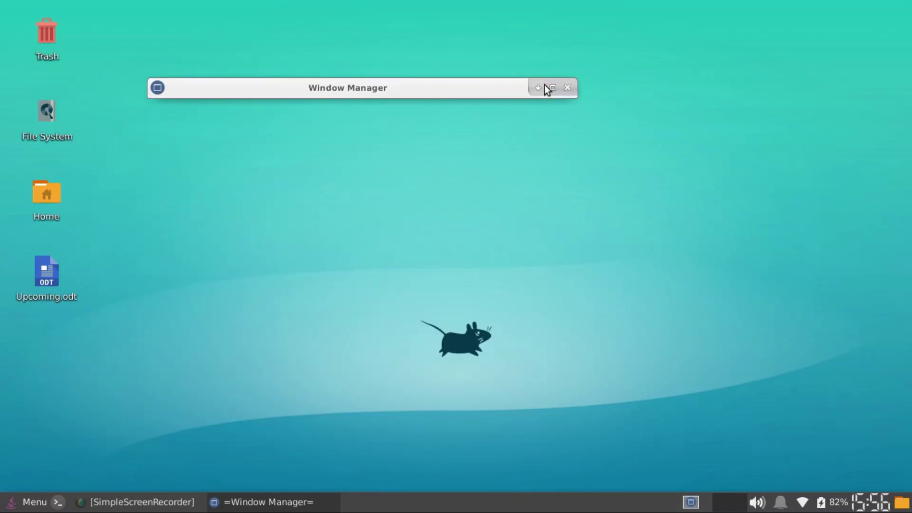
{"action": "left_click", "coordinate": [552, 87]}
{"action": "left_click", "coordinate": [876, 11]}
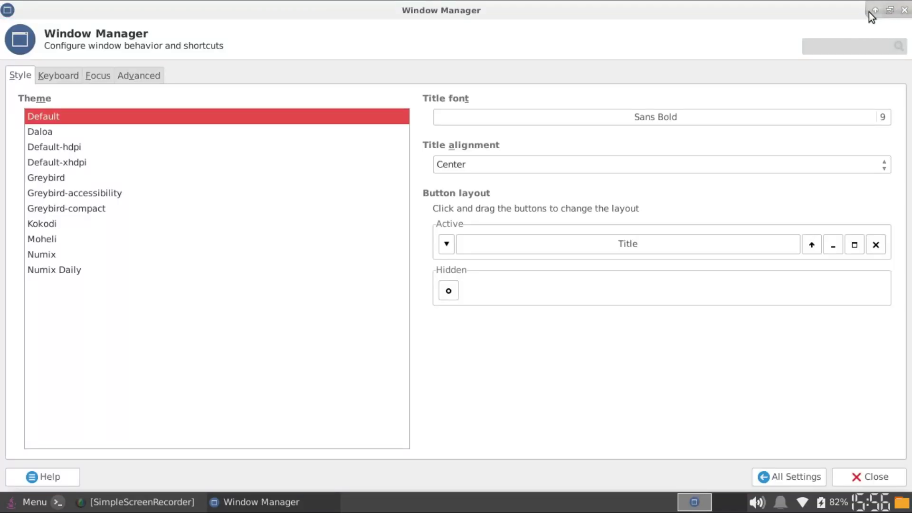
{"action": "left_click", "coordinate": [871, 12]}
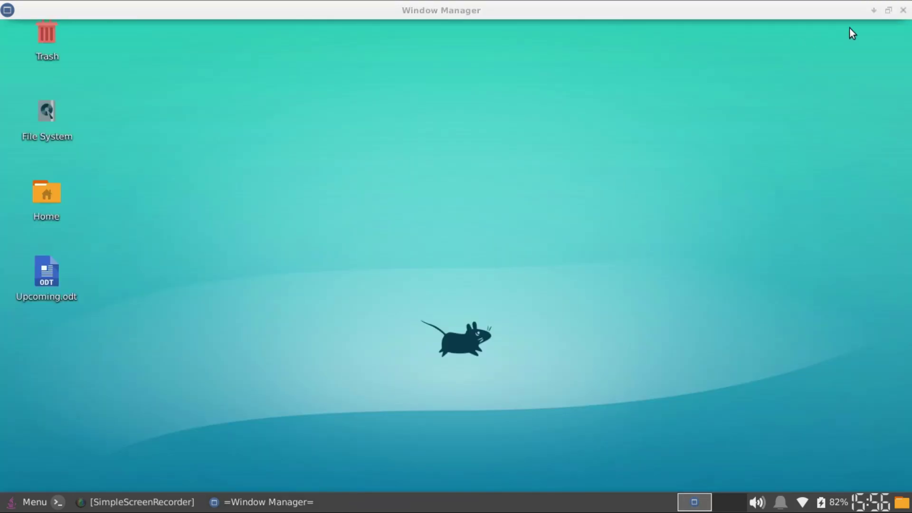
{"action": "left_click", "coordinate": [876, 11]}
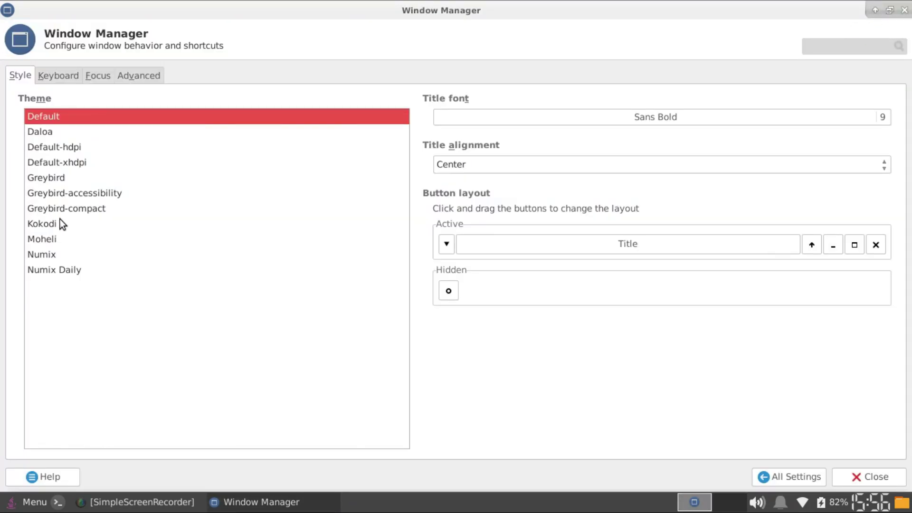
Step: Set the window manager theme to Numix and check the title bar by unmaximizing and maximizing the window
{"action": "left_click", "coordinate": [56, 261]}
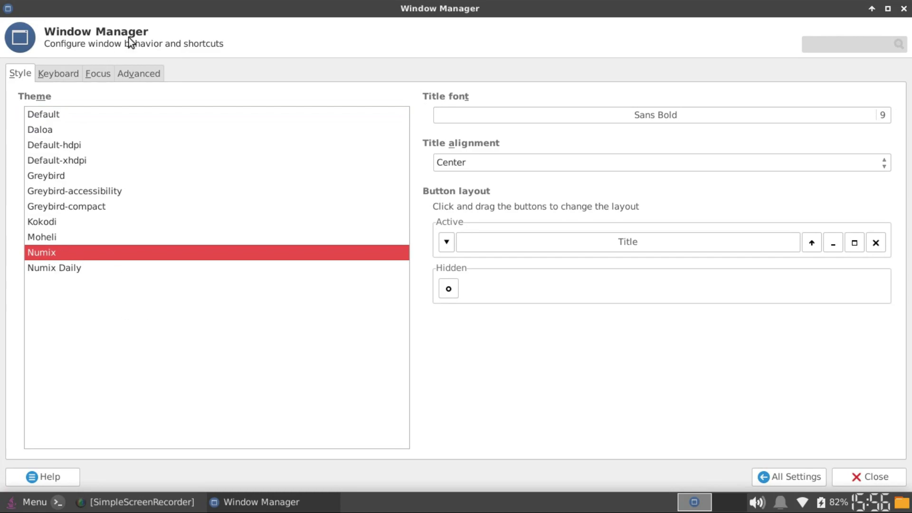
{"action": "left_click_drag", "start_coordinate": [518, 4], "coordinate": [502, 62]}
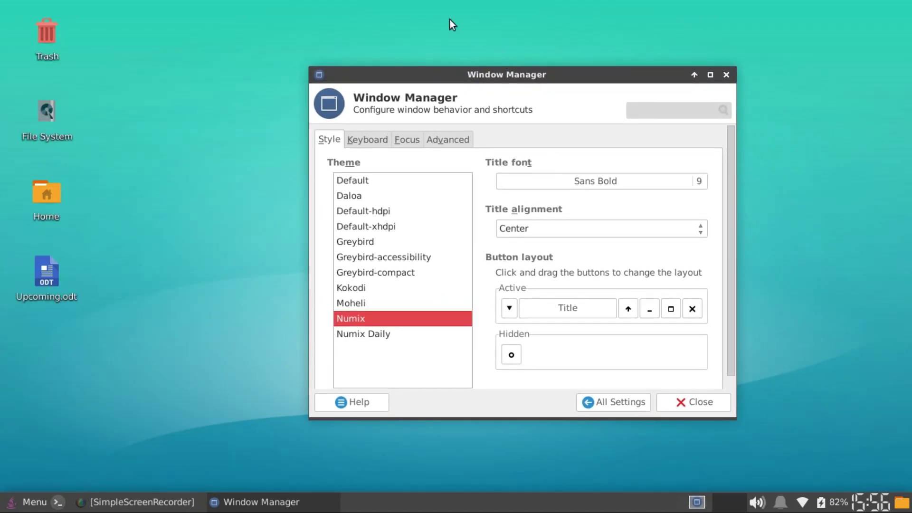
{"action": "left_click", "coordinate": [704, 76]}
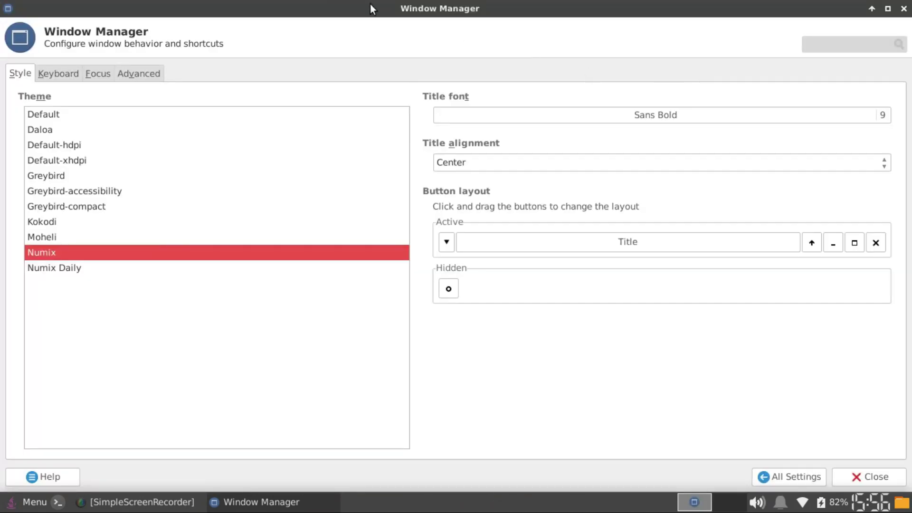
Step: Look through the Whisker Menu's application categories and the options available for its panel item, leaving them unchanged
{"action": "left_click", "coordinate": [29, 502]}
{"action": "left_click", "coordinate": [29, 502]}
{"action": "left_click", "coordinate": [29, 502]}
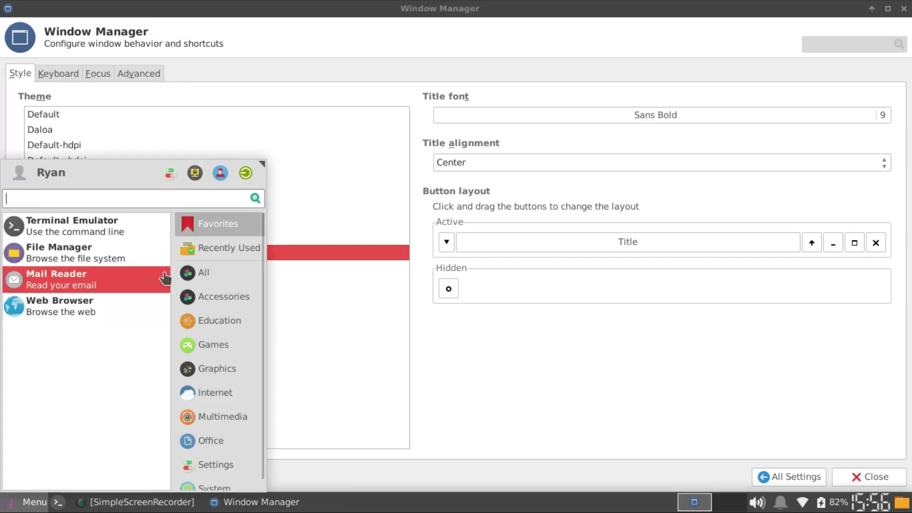
{"action": "scroll", "coordinate": [247, 375], "scroll_direction": "down", "scroll_amount": 1}
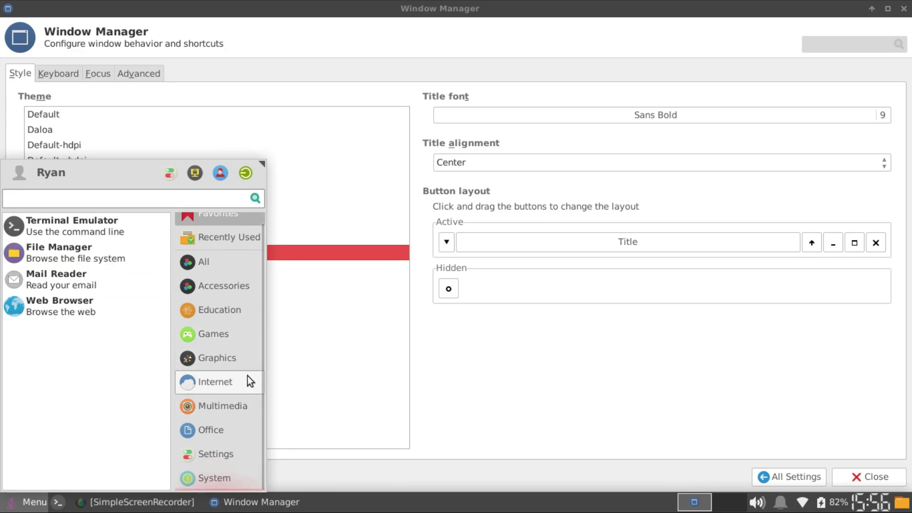
{"action": "left_click", "coordinate": [613, 511]}
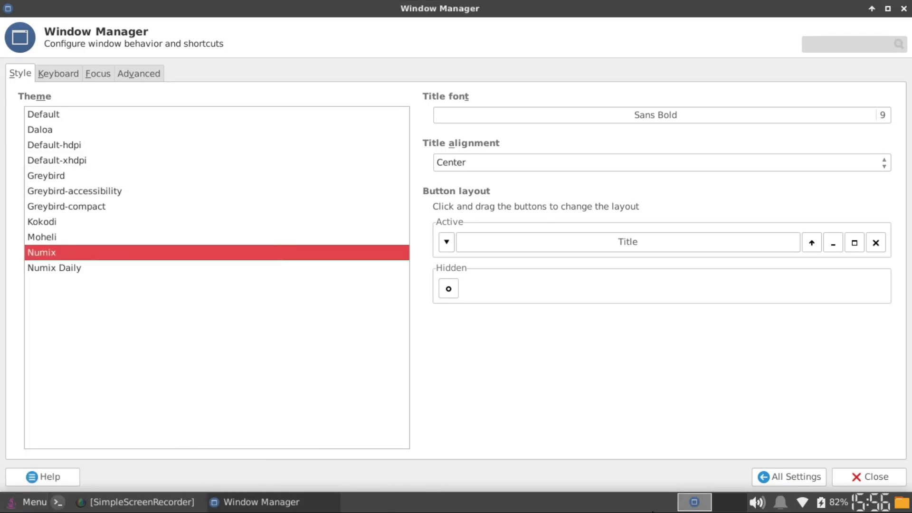
{"action": "left_click", "coordinate": [14, 504]}
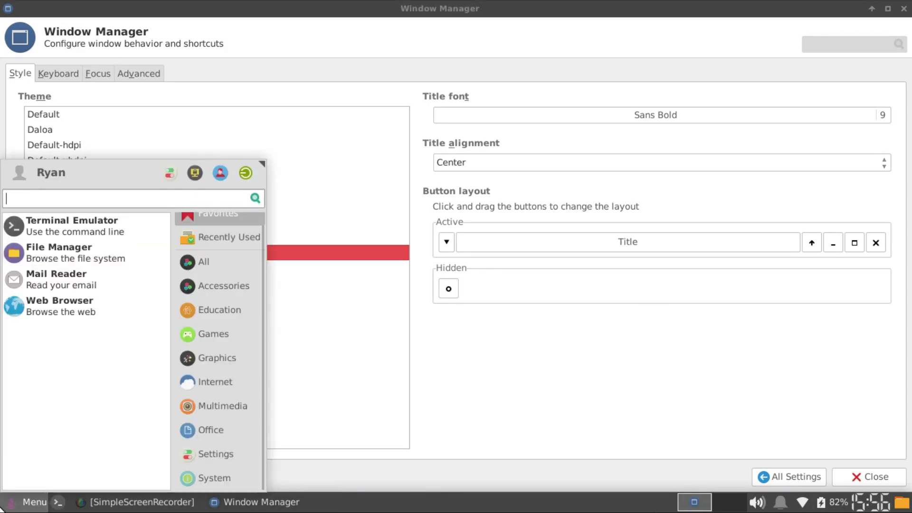
{"action": "left_click", "coordinate": [11, 509]}
{"action": "right_click", "coordinate": [2, 511]}
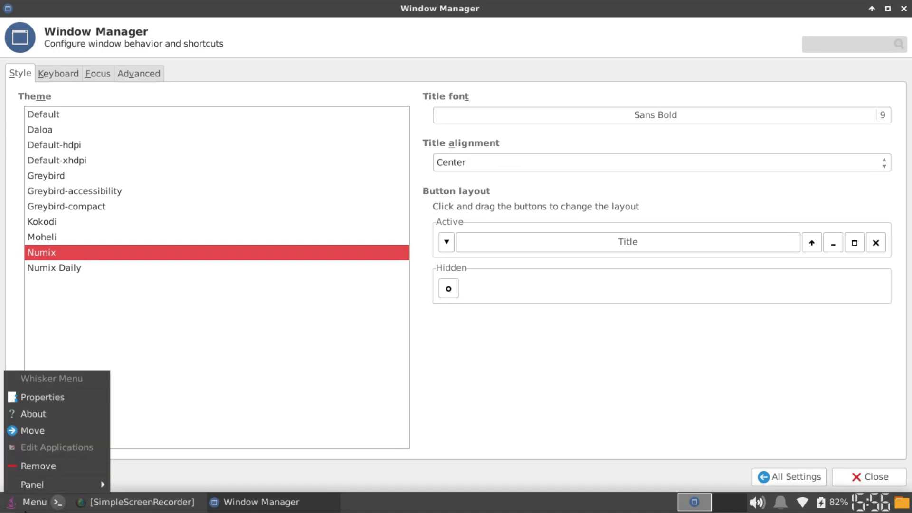
{"action": "left_click", "coordinate": [49, 366]}
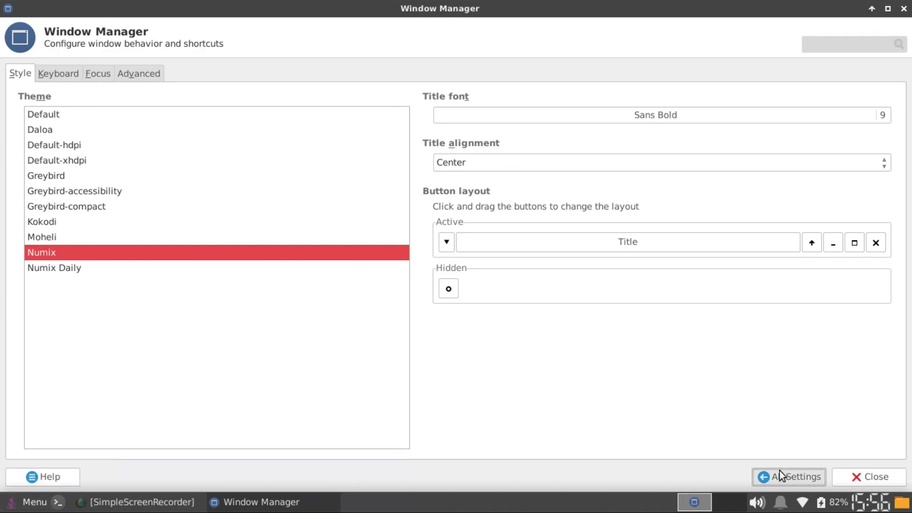
Step: Try the Numix, Oxygen, Tango and Ubuntu-Mono-Dark icon themes in the Appearance settings, and switch back to Numix Circle
{"action": "left_click", "coordinate": [781, 475]}
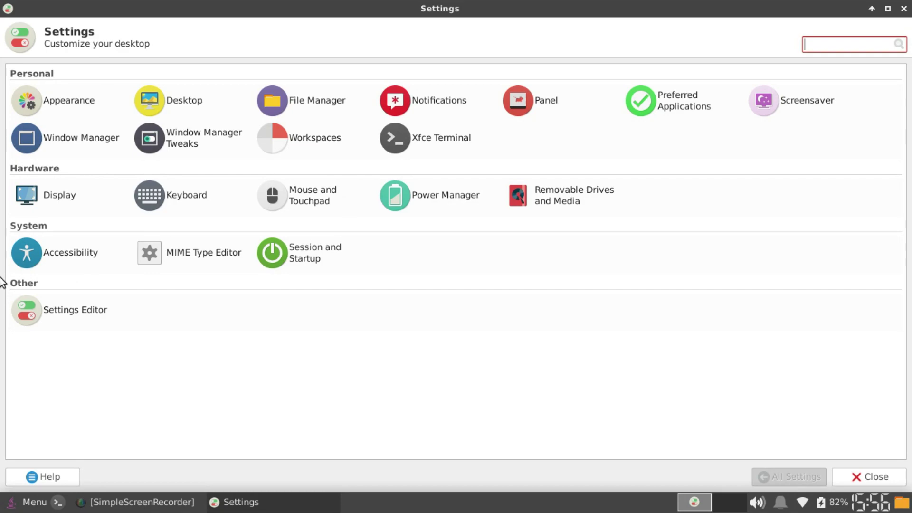
{"action": "left_click", "coordinate": [47, 105]}
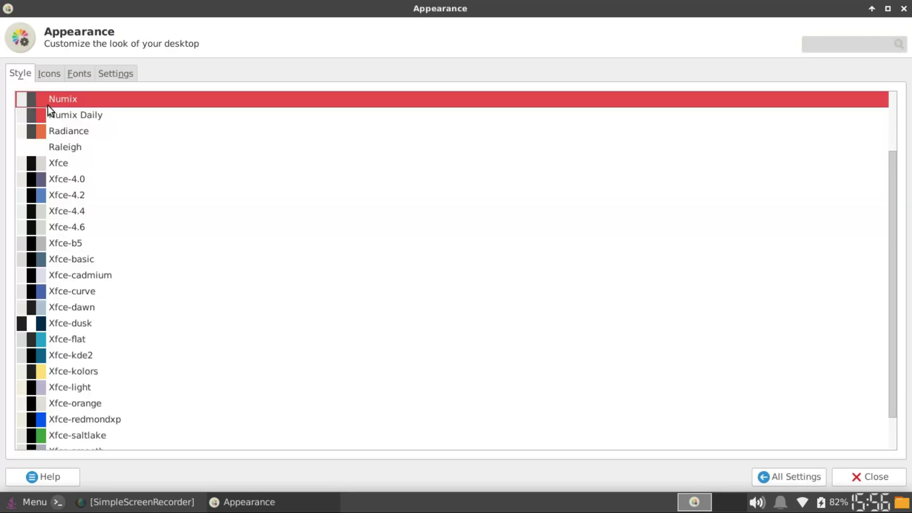
{"action": "left_click", "coordinate": [57, 75]}
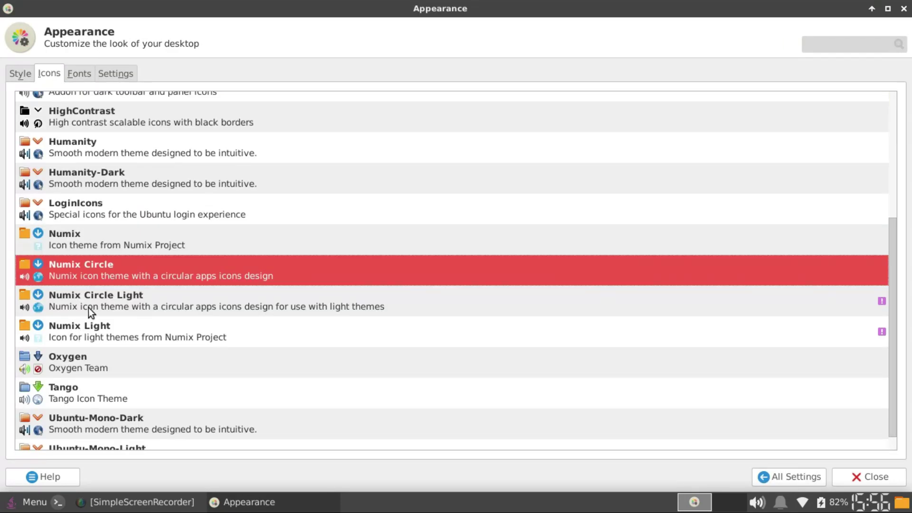
{"action": "left_click", "coordinate": [95, 244]}
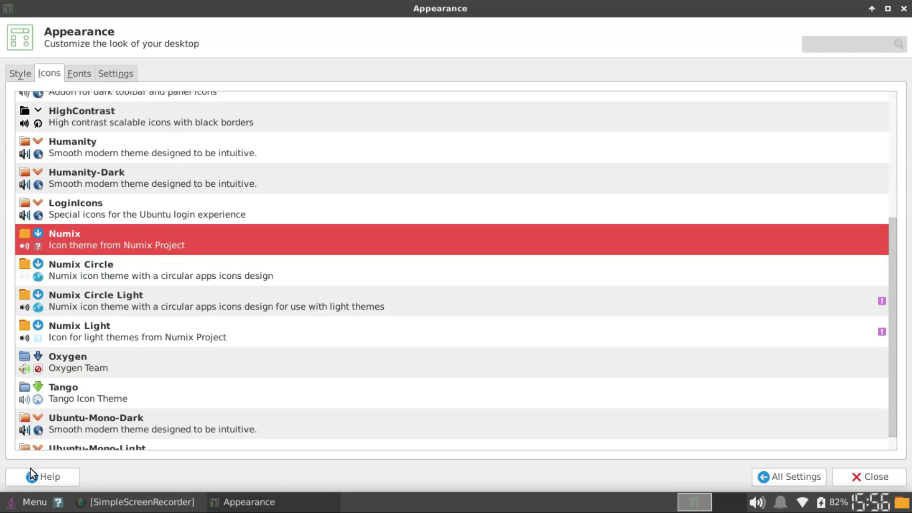
{"action": "scroll", "coordinate": [121, 329], "scroll_direction": "down", "scroll_amount": 1}
{"action": "left_click", "coordinate": [110, 340]}
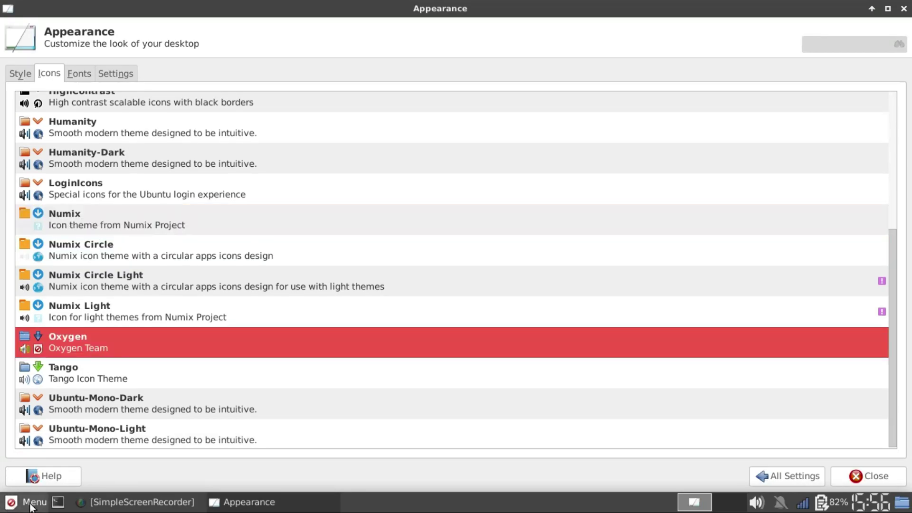
{"action": "left_click", "coordinate": [101, 378]}
{"action": "left_click", "coordinate": [47, 402]}
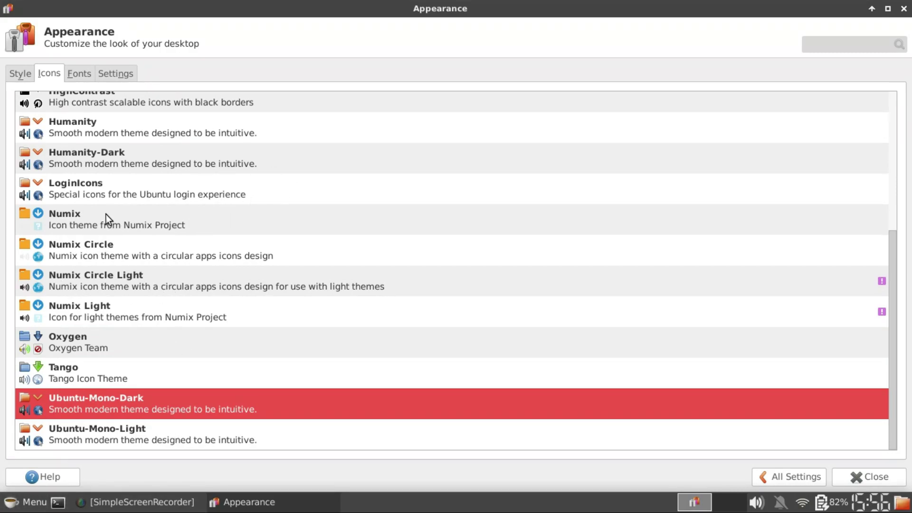
{"action": "left_click", "coordinate": [71, 252]}
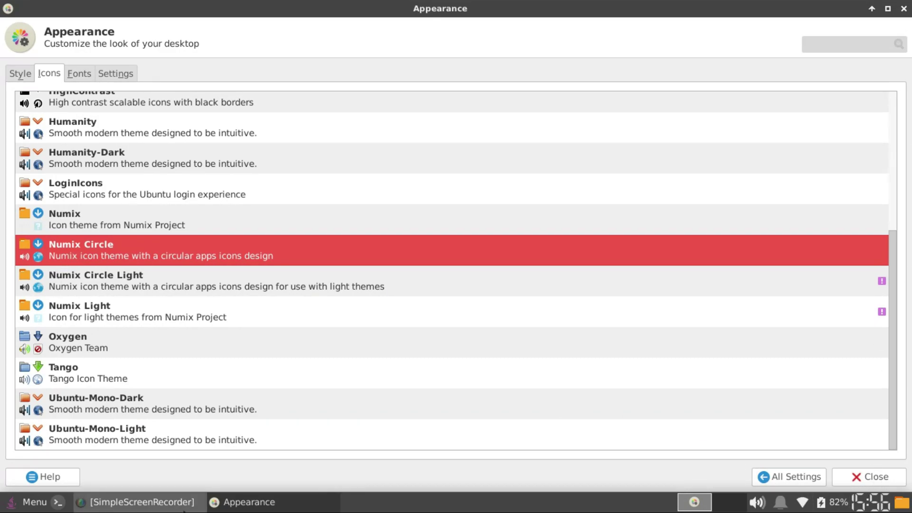
Step: Close the Appearance settings and set the desktop wallpaper to the purple crocus picture from the backgrounds folder
{"action": "left_click", "coordinate": [856, 481]}
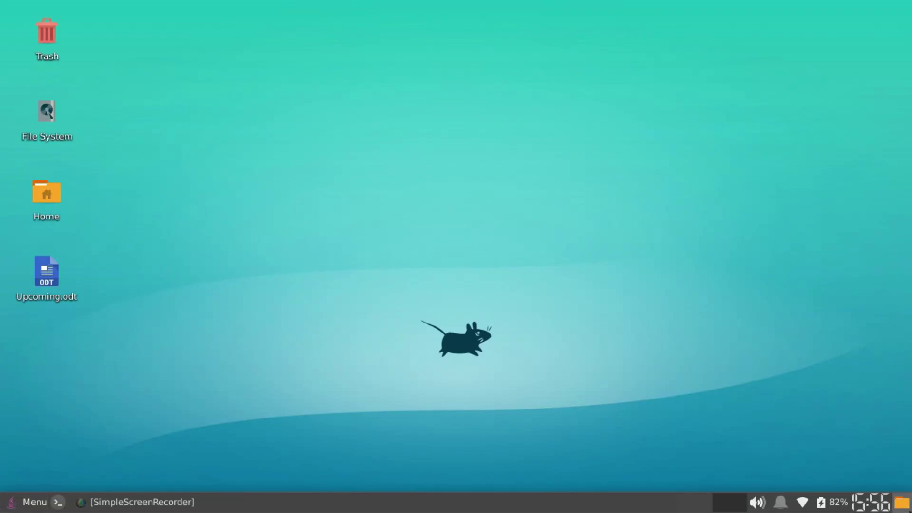
{"action": "right_click", "coordinate": [257, 390]}
{"action": "left_click", "coordinate": [340, 350]}
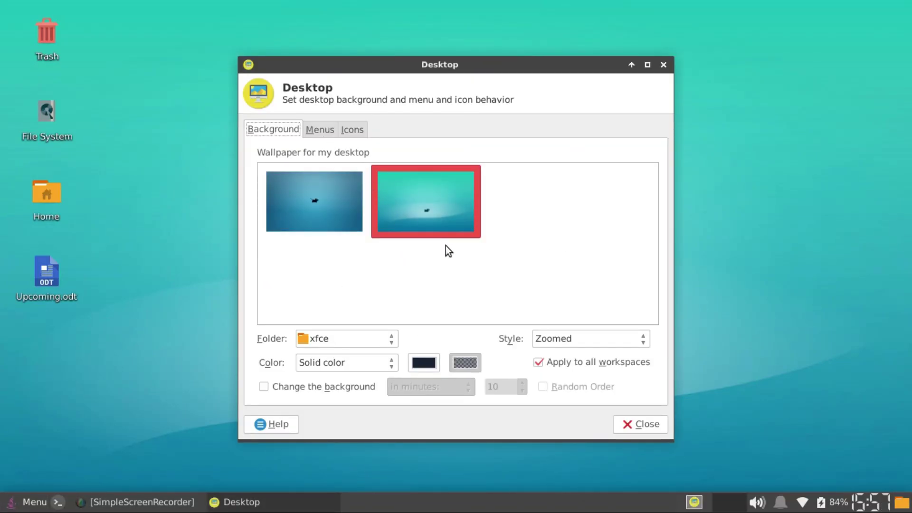
{"action": "left_click", "coordinate": [328, 344]}
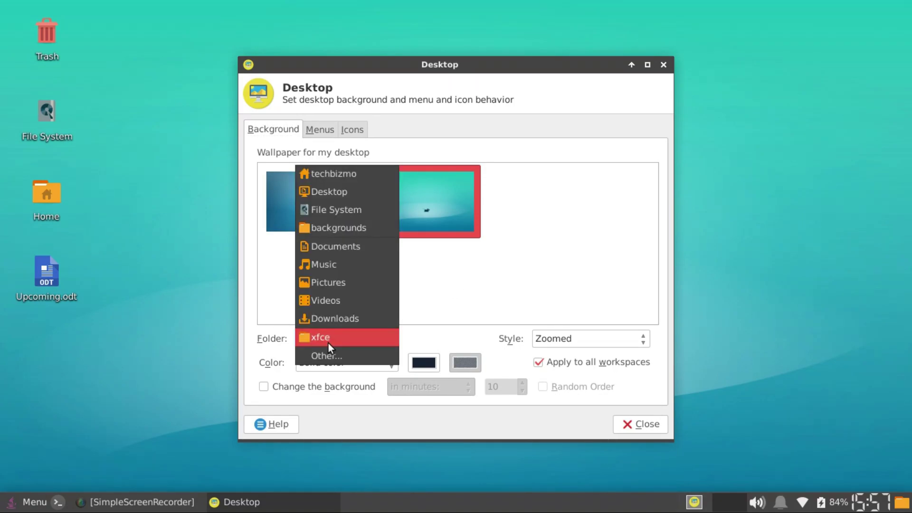
{"action": "left_click", "coordinate": [346, 228]}
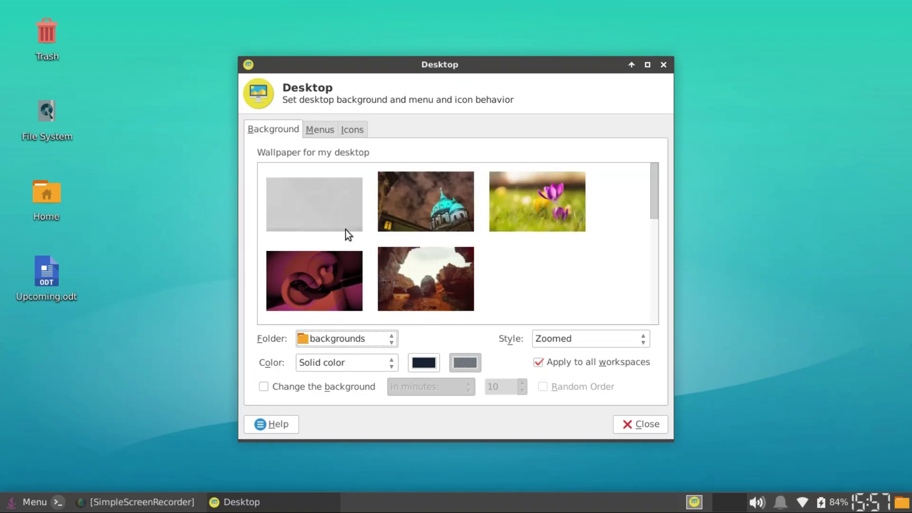
{"action": "left_click", "coordinate": [541, 201]}
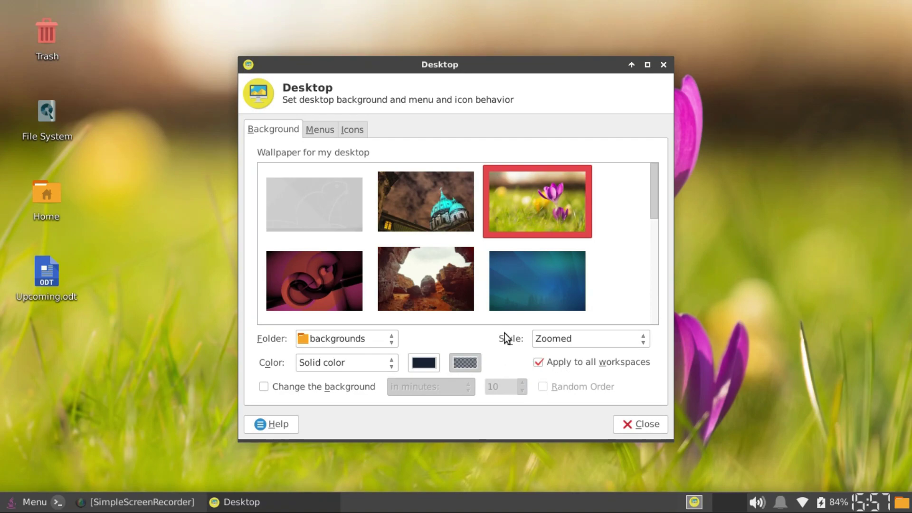
{"action": "left_click", "coordinate": [641, 423]}
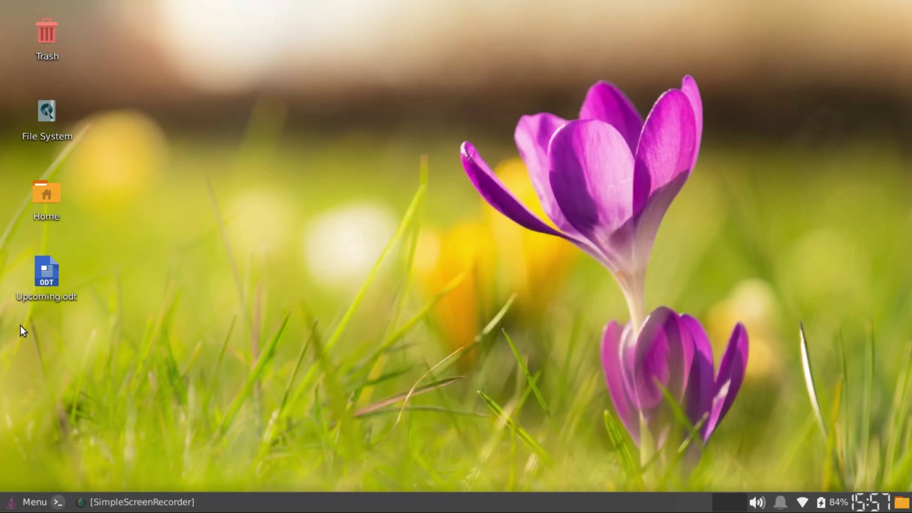
Step: Open the Home folder, test moving, maximizing and rolling up its window with the Numix theme, and close it
{"action": "double_click", "coordinate": [49, 200]}
{"action": "left_click_drag", "start_coordinate": [240, 9], "coordinate": [503, 105]}
{"action": "left_click", "coordinate": [664, 104]}
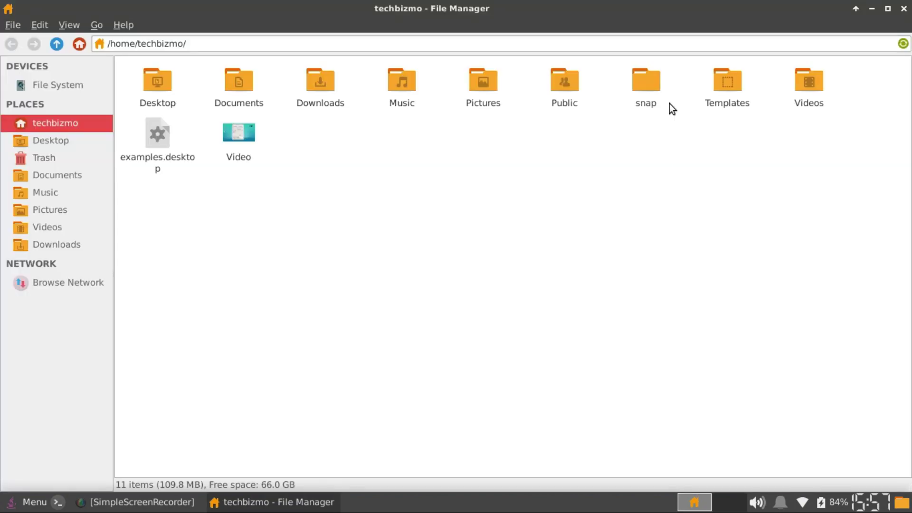
{"action": "left_click", "coordinate": [889, 6]}
{"action": "left_click_drag", "start_coordinate": [570, 101], "coordinate": [831, 6]}
{"action": "left_click", "coordinate": [855, 10]}
{"action": "left_click", "coordinate": [856, 10]}
{"action": "left_click", "coordinate": [903, 8]}
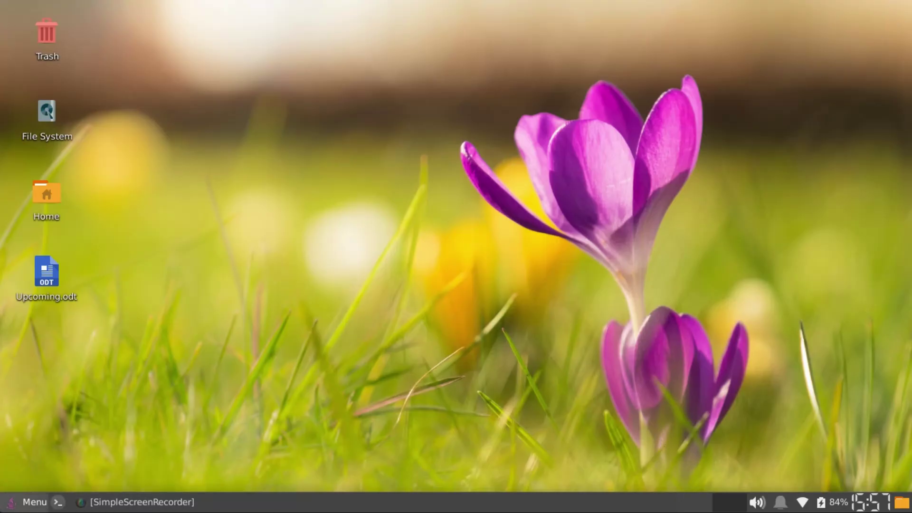
Step: Check how the Whisker Menu and the desktop's context menu look with the new theme and wallpaper
{"action": "left_click", "coordinate": [10, 504]}
{"action": "left_click", "coordinate": [366, 381]}
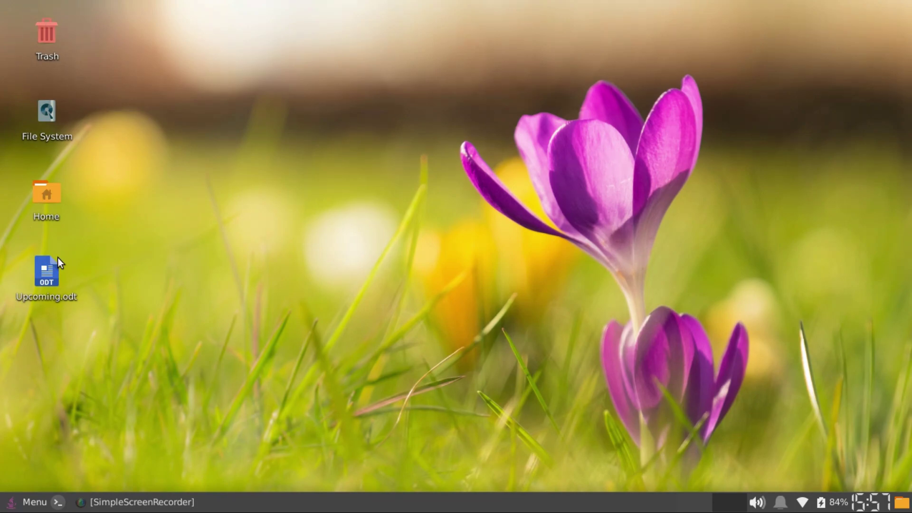
{"action": "left_click", "coordinate": [32, 502]}
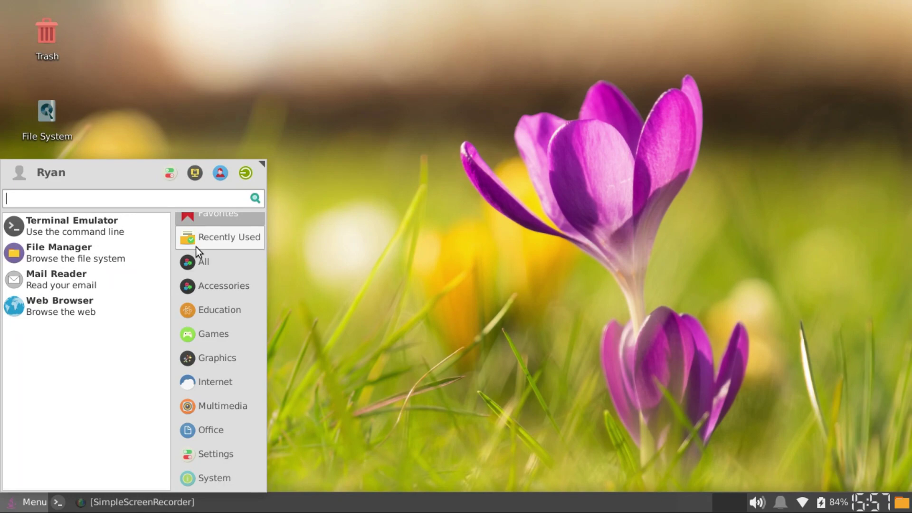
{"action": "left_click", "coordinate": [447, 221]}
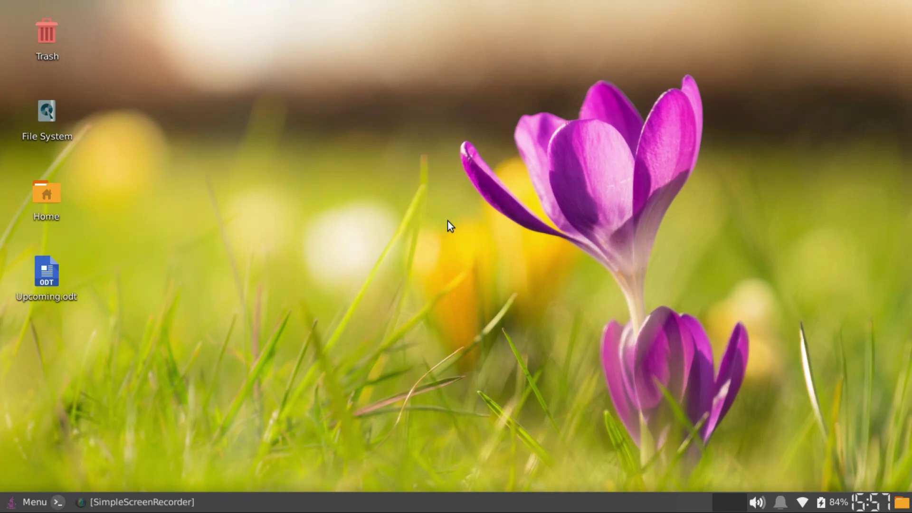
{"action": "right_click", "coordinate": [376, 295]}
{"action": "left_click", "coordinate": [371, 312]}
Step: Open the Panel preferences and review the items, appearance and display settings of Panel 1
{"action": "right_click", "coordinate": [429, 501]}
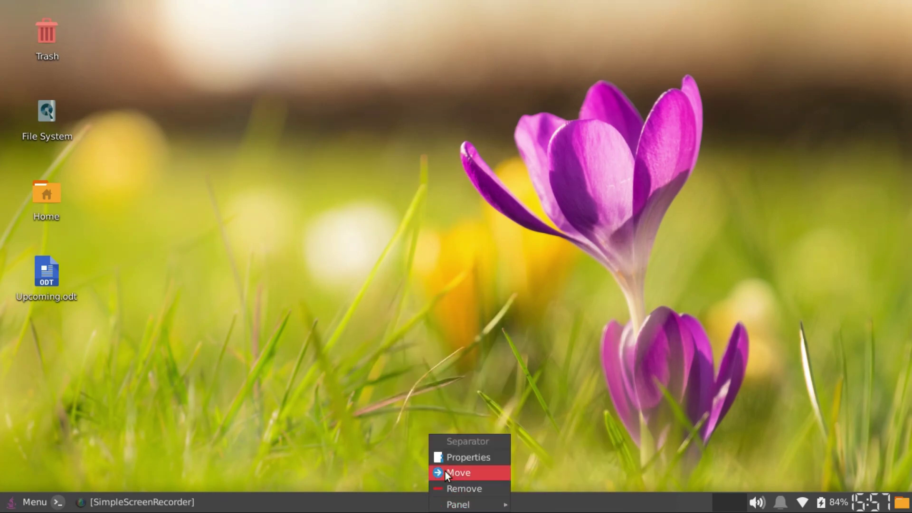
{"action": "mouse_move", "coordinate": [475, 504]}
{"action": "left_click", "coordinate": [530, 463]}
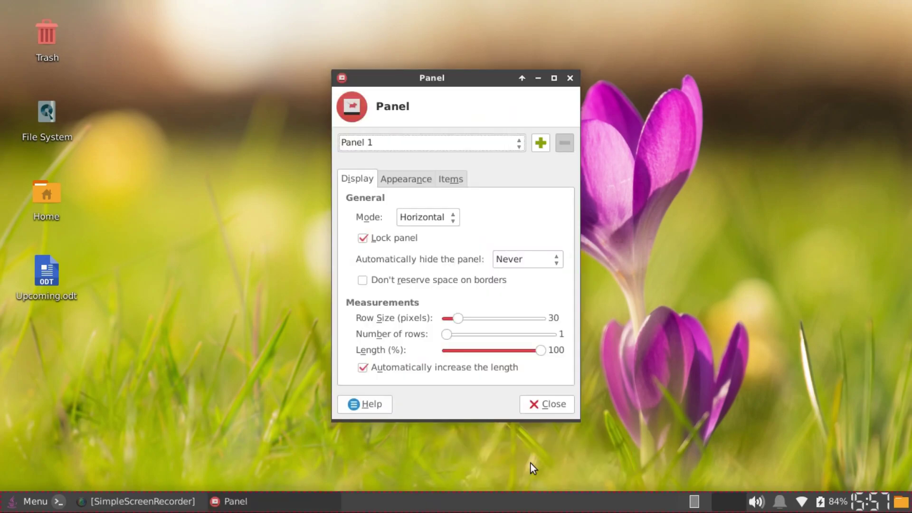
{"action": "left_click", "coordinate": [450, 179]}
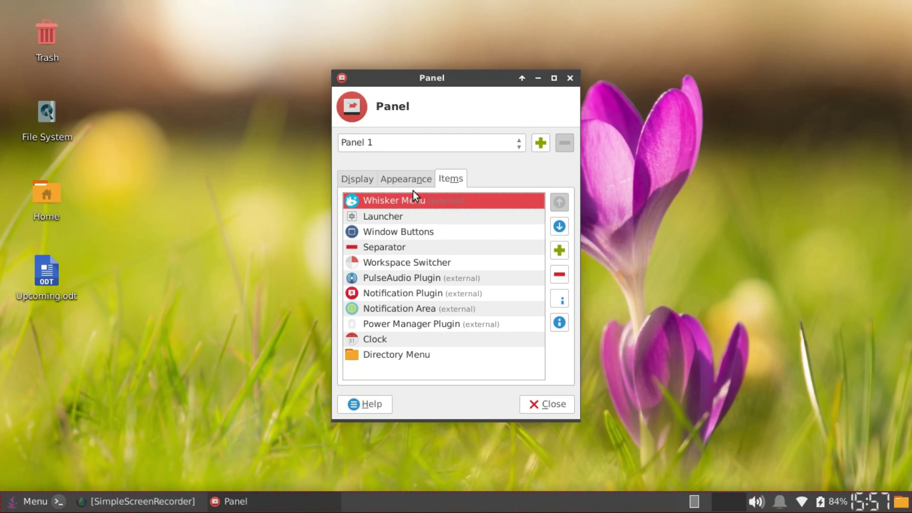
{"action": "left_click", "coordinate": [406, 179]}
{"action": "left_click", "coordinate": [354, 180]}
{"action": "left_click", "coordinate": [444, 178]}
{"action": "left_click", "coordinate": [356, 172]}
{"action": "left_click", "coordinate": [401, 149]}
{"action": "left_click", "coordinate": [379, 141]}
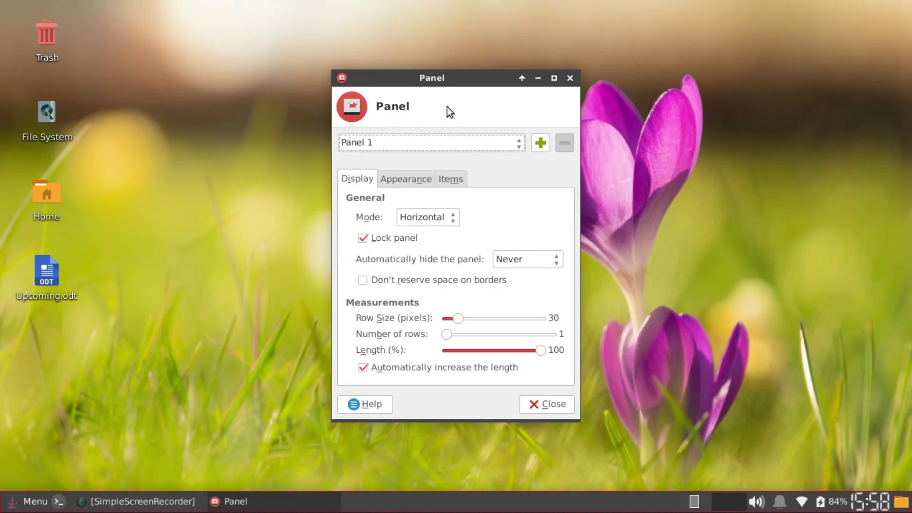
Step: Add a new panel and move it to the right edge of the desktop, a little below the upper corner
{"action": "left_click", "coordinate": [538, 143]}
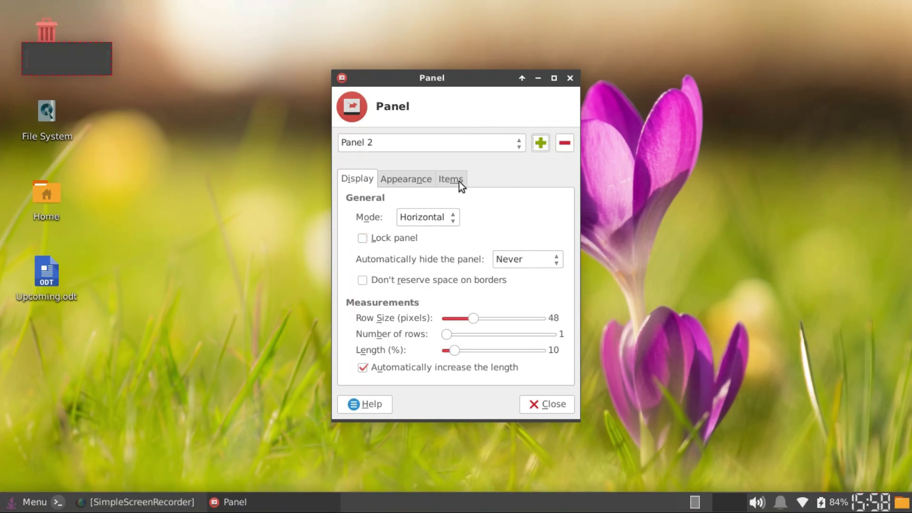
{"action": "left_click_drag", "start_coordinate": [41, 66], "coordinate": [850, 76]}
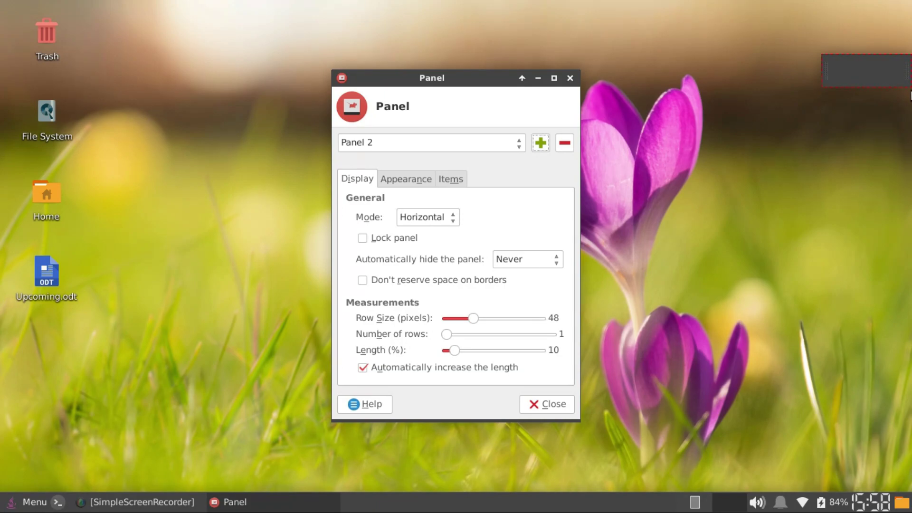
{"action": "left_click_drag", "start_coordinate": [867, 75], "coordinate": [910, 134]}
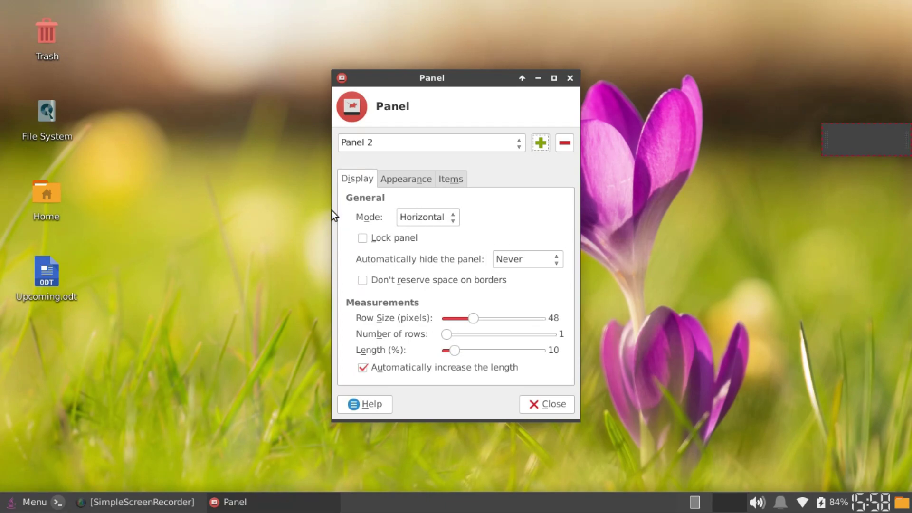
Step: Try the orientation modes for the new panel and set its mode to Vertical
{"action": "left_click", "coordinate": [421, 222]}
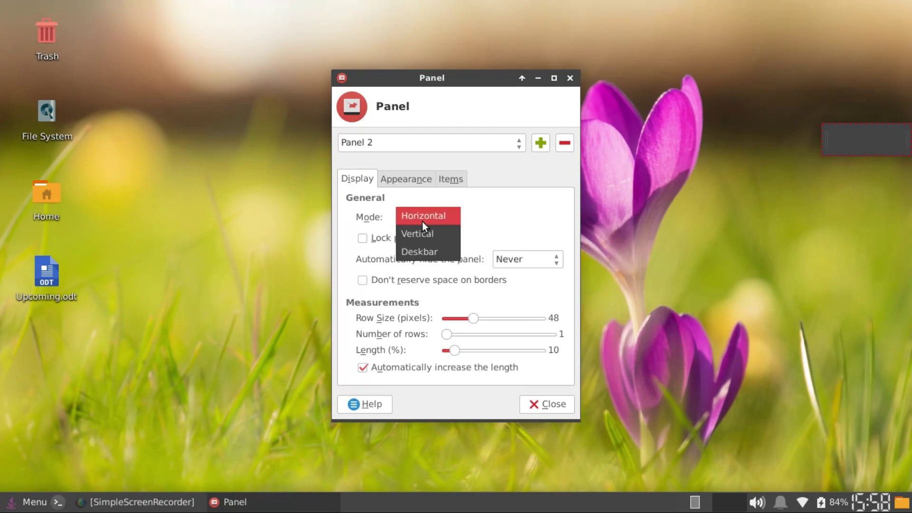
{"action": "left_click", "coordinate": [420, 229]}
{"action": "left_click", "coordinate": [432, 222]}
{"action": "left_click", "coordinate": [431, 235]}
{"action": "left_click", "coordinate": [428, 220]}
{"action": "left_click", "coordinate": [419, 215]}
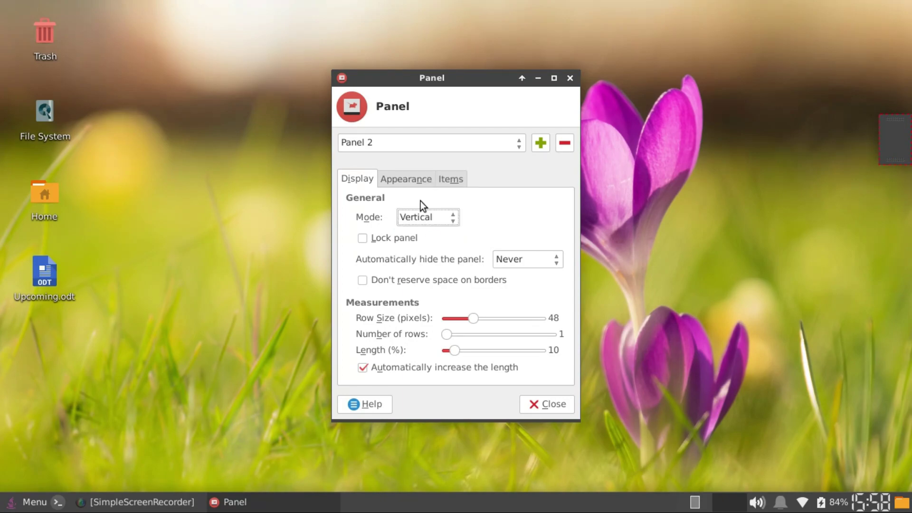
{"action": "left_click", "coordinate": [415, 218]}
{"action": "left_click", "coordinate": [414, 232]}
{"action": "left_click", "coordinate": [414, 211]}
{"action": "left_click", "coordinate": [414, 204]}
Step: Set the new panel's row size to 45 pixels and its length to 50%
{"action": "left_click_drag", "start_coordinate": [472, 321], "coordinate": [342, 332]}
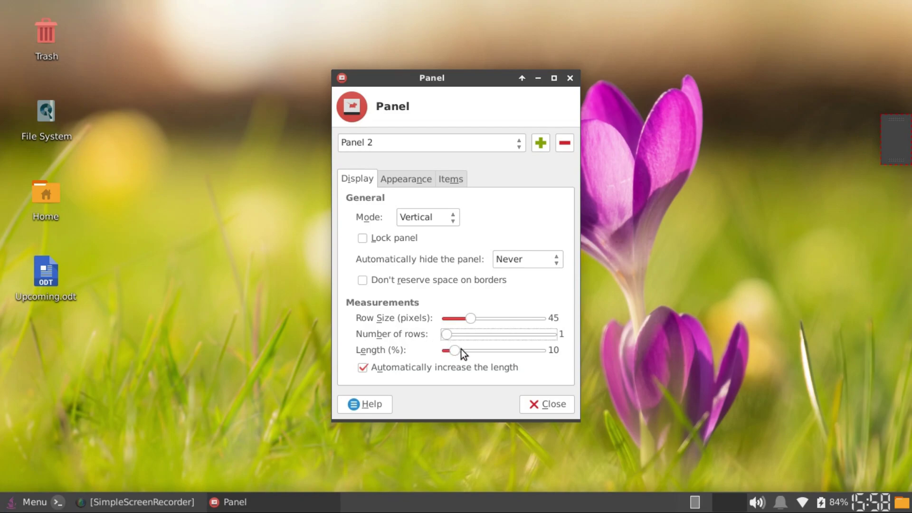
{"action": "left_click_drag", "start_coordinate": [457, 353], "coordinate": [494, 361]}
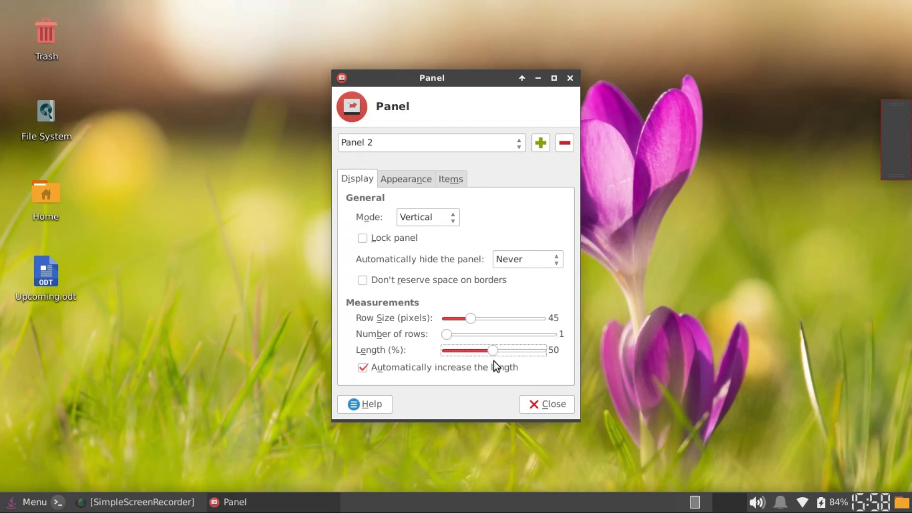
Step: Move the vertical panel to the middle of the desktop's right edge and set its row size to 54 pixels
{"action": "mouse_move", "coordinate": [906, 240]}
{"action": "left_mouse_down"}
{"action": "mouse_move", "coordinate": [907, 201]}
{"action": "mouse_move", "coordinate": [907, 261]}
{"action": "mouse_move", "coordinate": [906, 241]}
{"action": "left_mouse_up"}
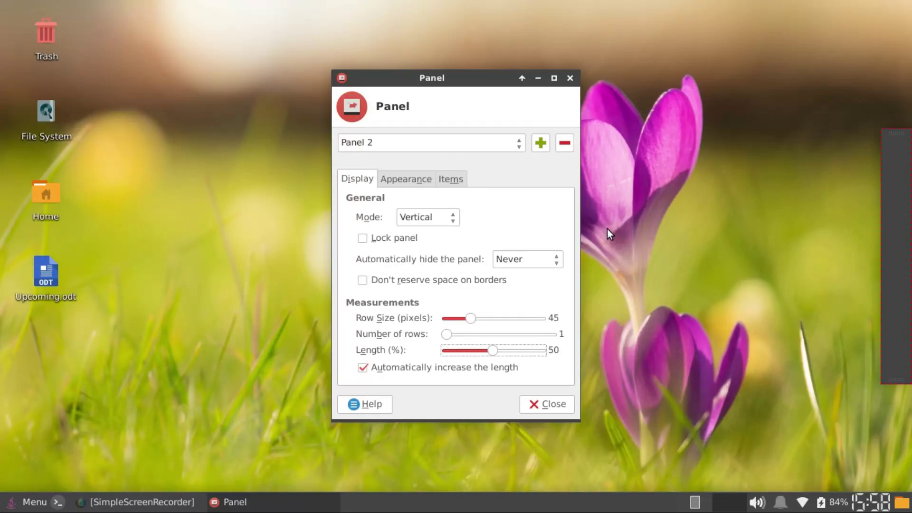
{"action": "left_click_drag", "start_coordinate": [469, 319], "coordinate": [478, 318]}
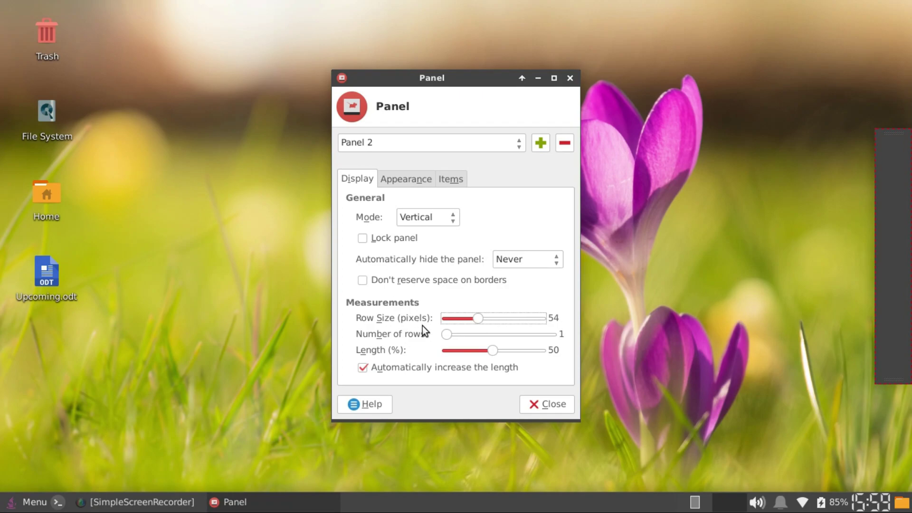
Step: Set the vertical panel's length to 74%, lock the panel and close its preferences
{"action": "left_click", "coordinate": [494, 351]}
{"action": "scroll", "coordinate": [495, 350], "scroll_direction": "down", "scroll_amount": 3}
{"action": "scroll", "coordinate": [503, 350], "scroll_direction": "up", "scroll_amount": 4}
{"action": "left_click_drag", "start_coordinate": [503, 350], "coordinate": [511, 354]}
{"action": "left_click", "coordinate": [402, 236]}
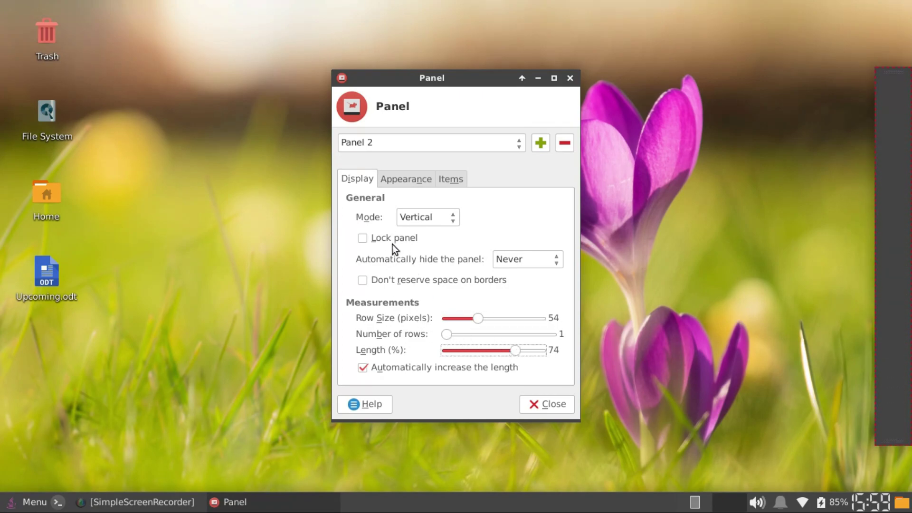
{"action": "left_click", "coordinate": [546, 406]}
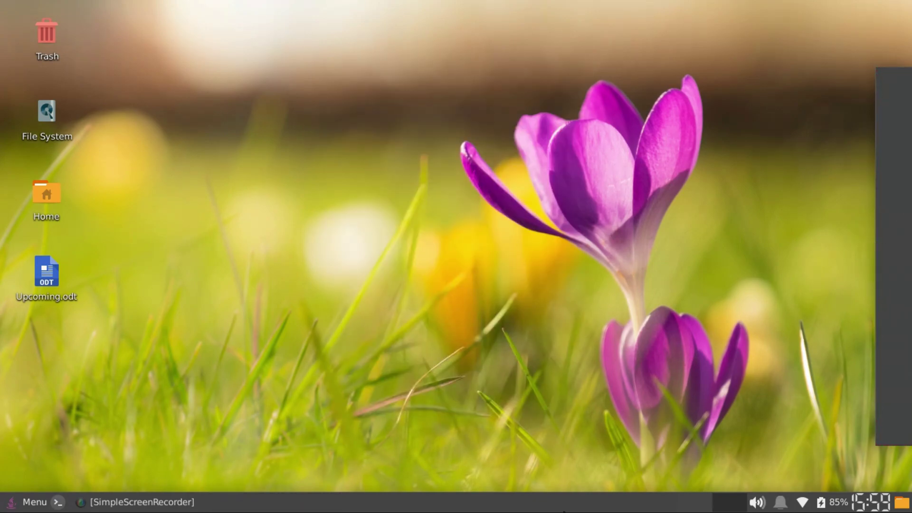
Step: Reopen the vertical panel's preferences, check its items, and set automatic hiding to Intelligently
{"action": "right_click", "coordinate": [879, 254]}
{"action": "left_click", "coordinate": [789, 292]}
{"action": "left_click", "coordinate": [471, 209]}
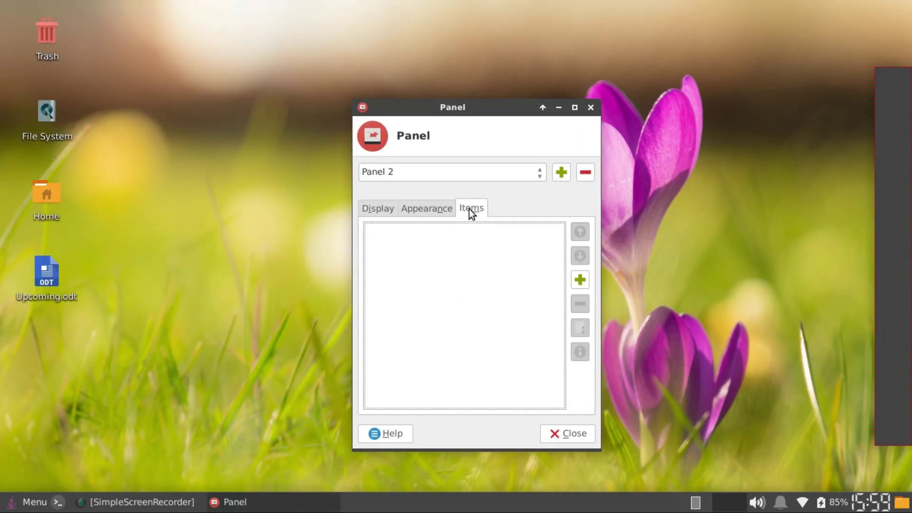
{"action": "left_click", "coordinate": [380, 210]}
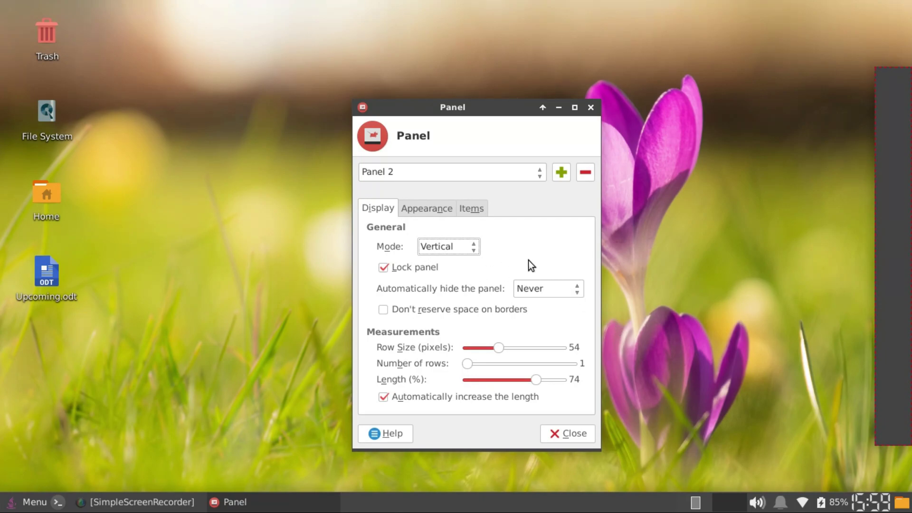
{"action": "left_click", "coordinate": [546, 286]}
{"action": "left_click", "coordinate": [557, 308]}
Step: Maximize and restore the Panel preferences window to test the panel's automatic hiding, and close the preferences
{"action": "left_click_drag", "start_coordinate": [467, 109], "coordinate": [587, 95]}
{"action": "left_click", "coordinate": [695, 94]}
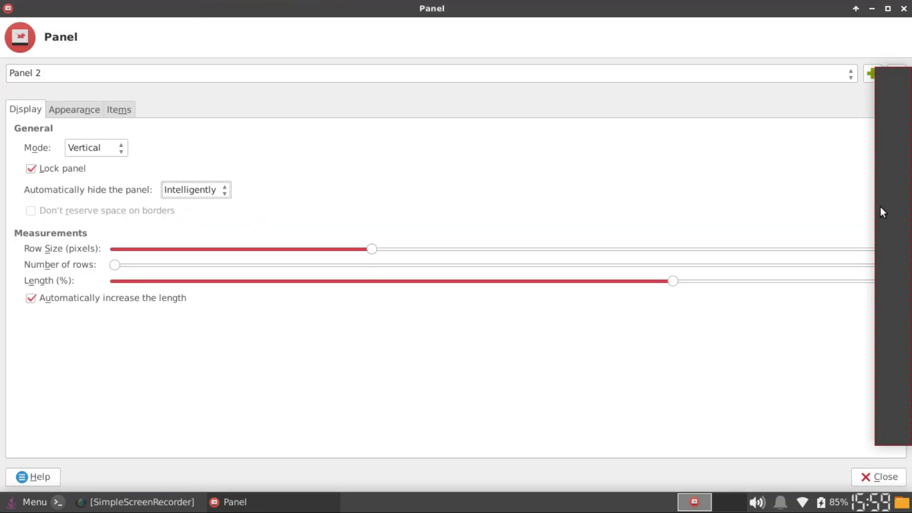
{"action": "left_click_drag", "start_coordinate": [699, 8], "coordinate": [573, 50]}
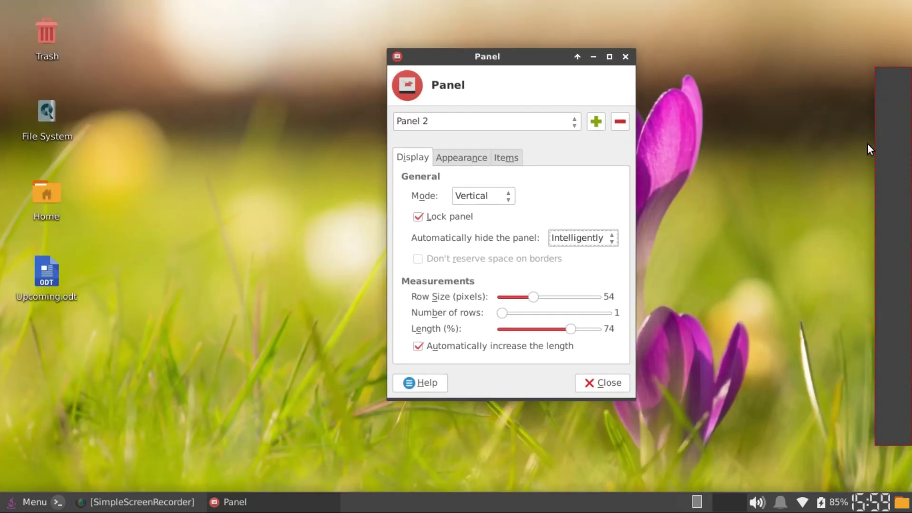
{"action": "left_click", "coordinate": [608, 58]}
{"action": "left_click", "coordinate": [857, 476]}
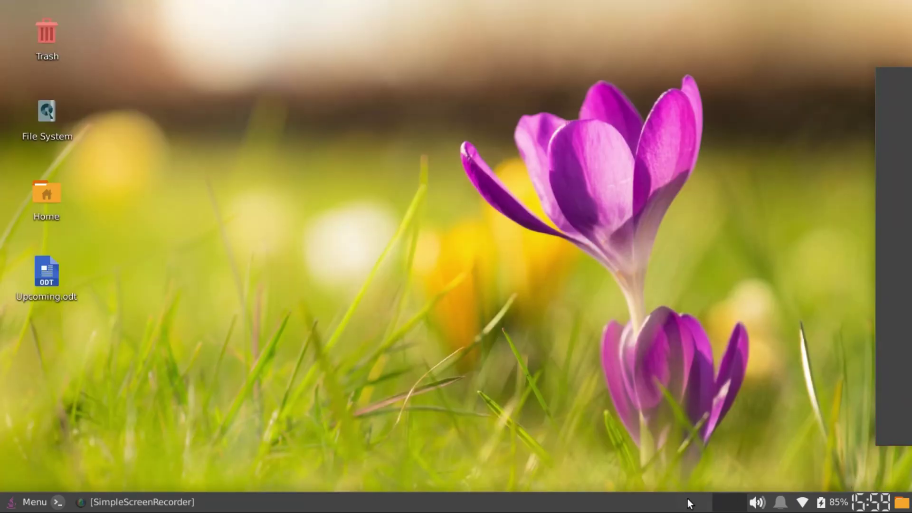
Step: Bring up the SimpleScreenRecorder window, move it to the upper edge of the desktop and minimize it again
{"action": "left_click", "coordinate": [124, 502]}
{"action": "left_click_drag", "start_coordinate": [555, 40], "coordinate": [534, 18]}
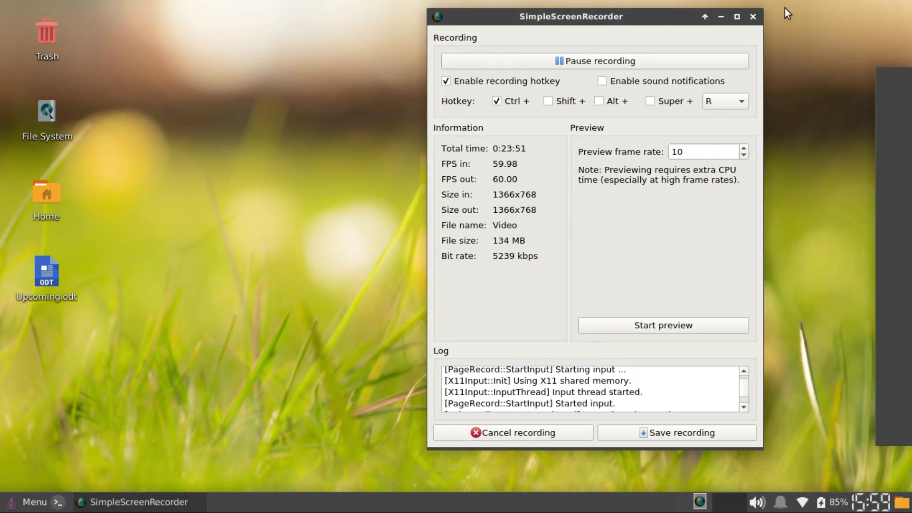
{"action": "left_click", "coordinate": [725, 16]}
Step: Open the lower panel's preferences, review the display settings of Panel 1 and close them
{"action": "right_click", "coordinate": [351, 502]}
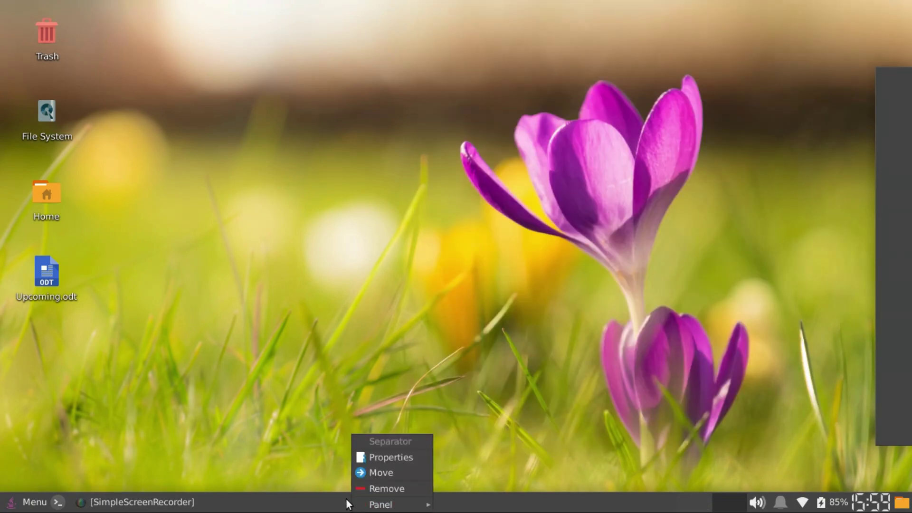
{"action": "mouse_move", "coordinate": [391, 503]}
{"action": "left_click", "coordinate": [463, 459]}
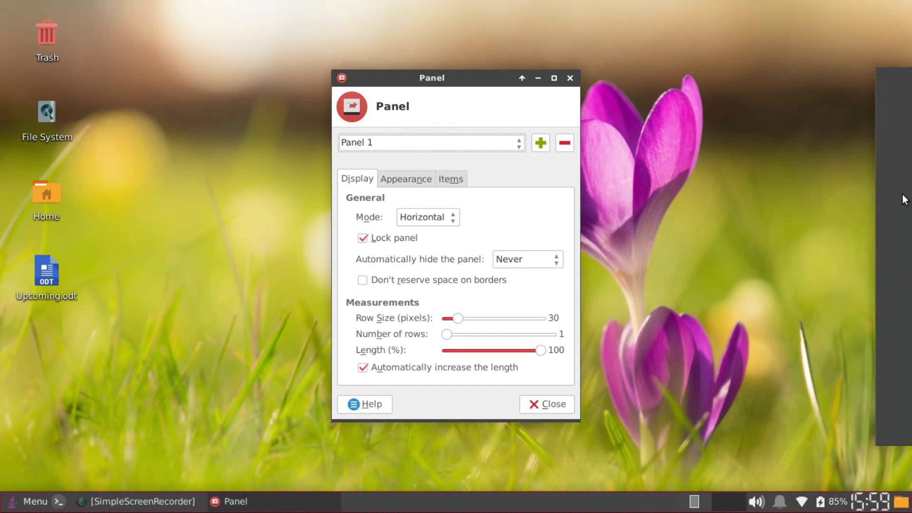
{"action": "left_click", "coordinate": [537, 399]}
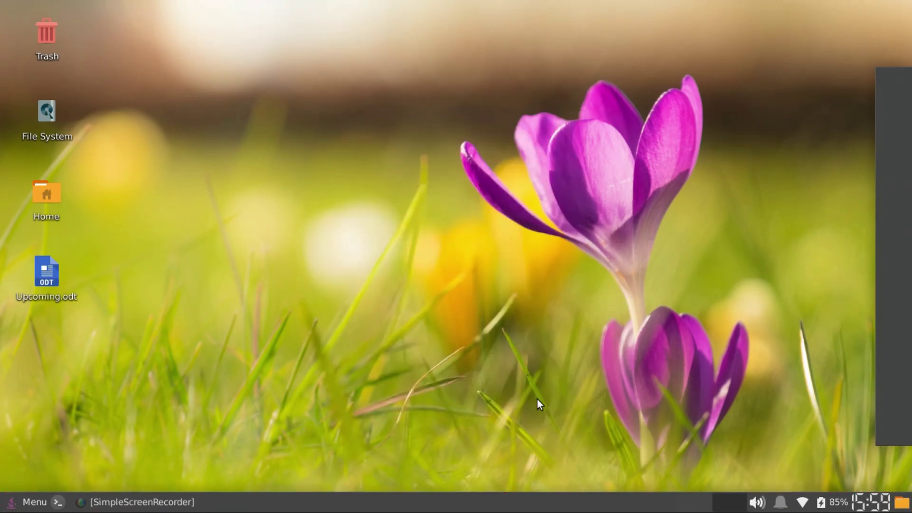